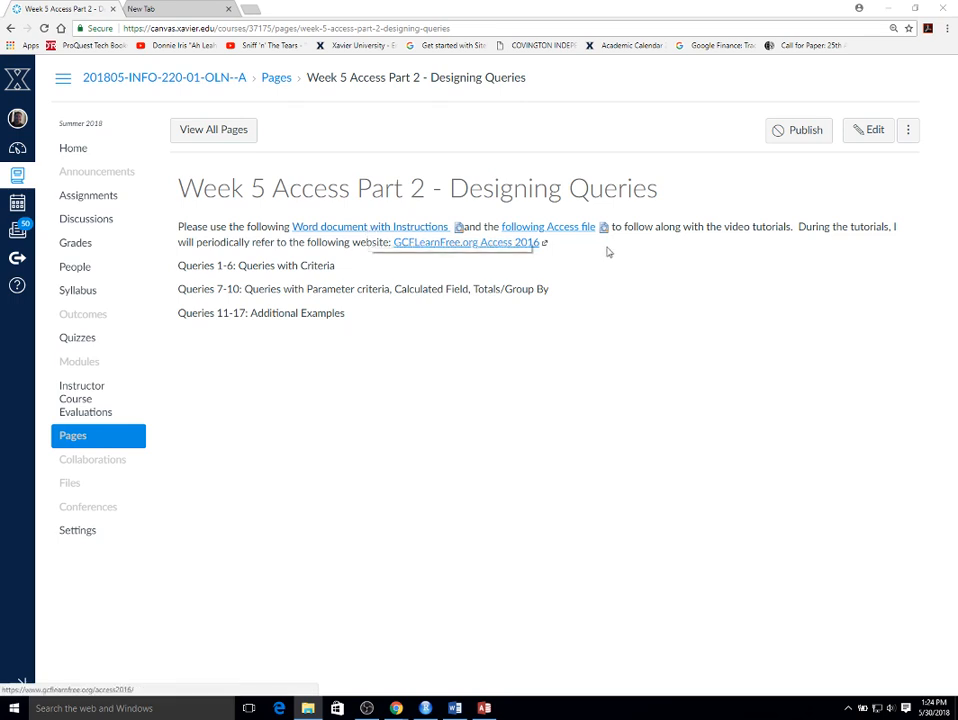
Step: Open the GCFLearnFree.org Access 2016 tutorial and examine its Query Criteria Quick Reference Guide
click(453, 242)
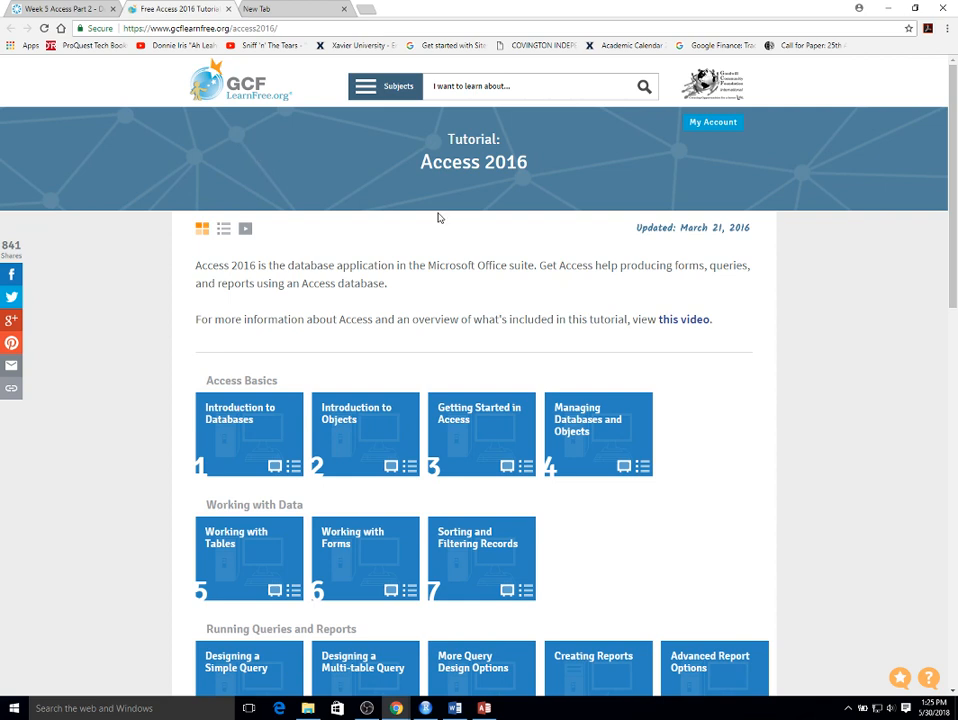
scroll(437, 214, down, 1)
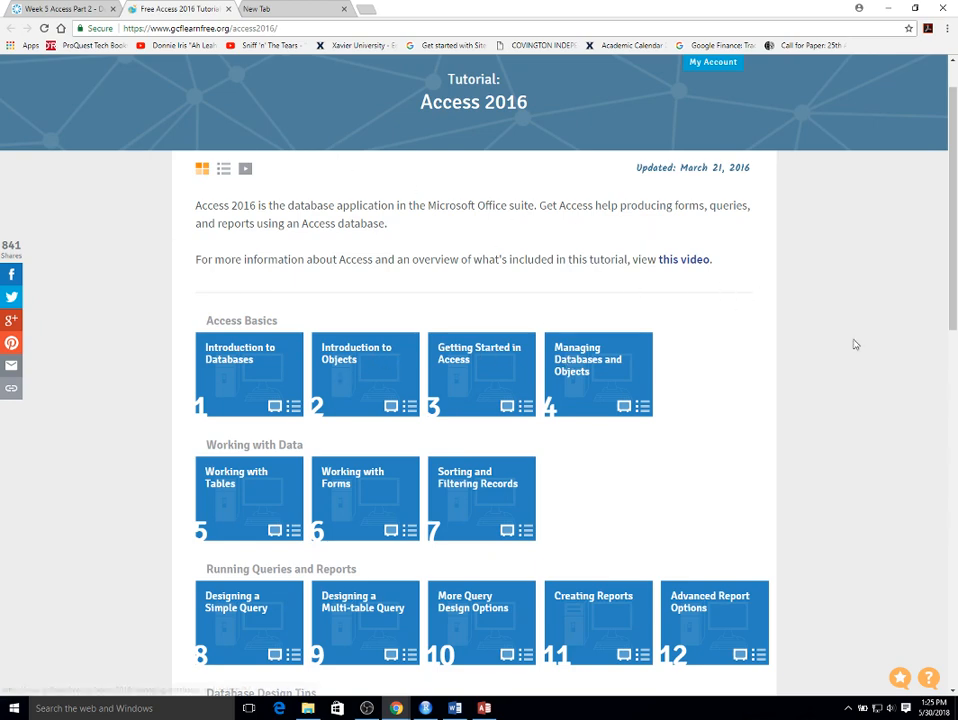
scroll(855, 344, down, 4)
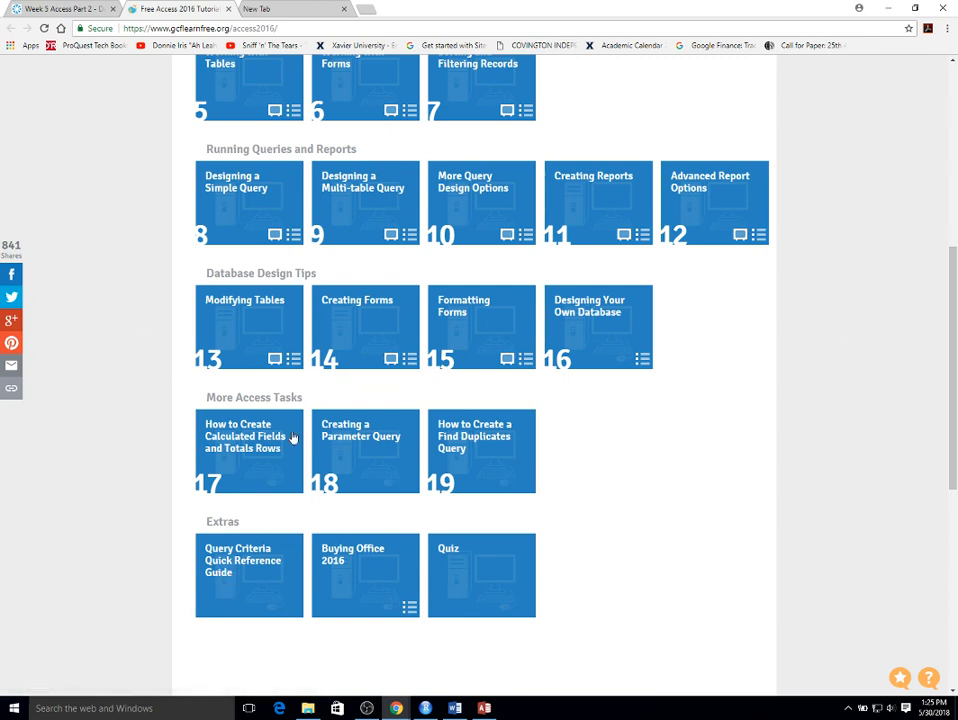
click(245, 579)
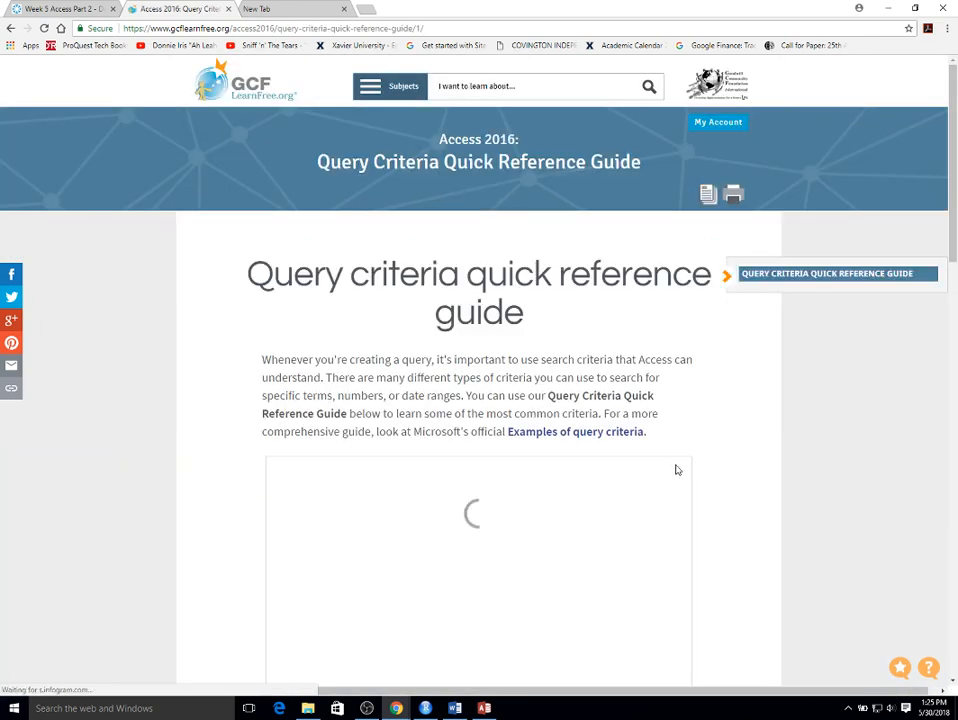
scroll(688, 449, down, 1)
scroll(688, 449, down, 4)
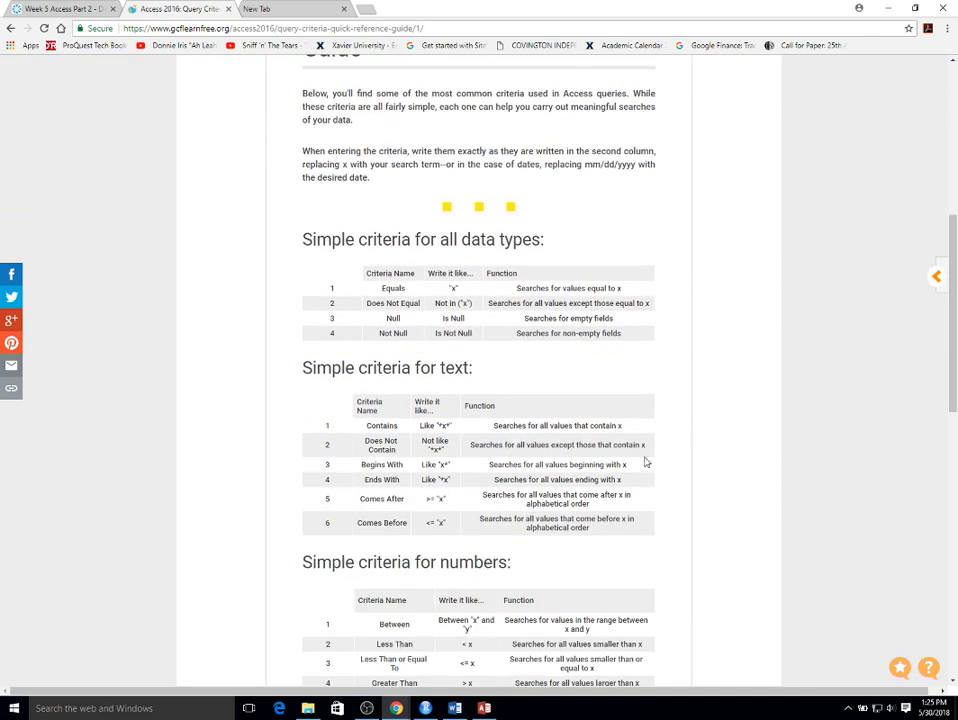
scroll(645, 461, up, 2)
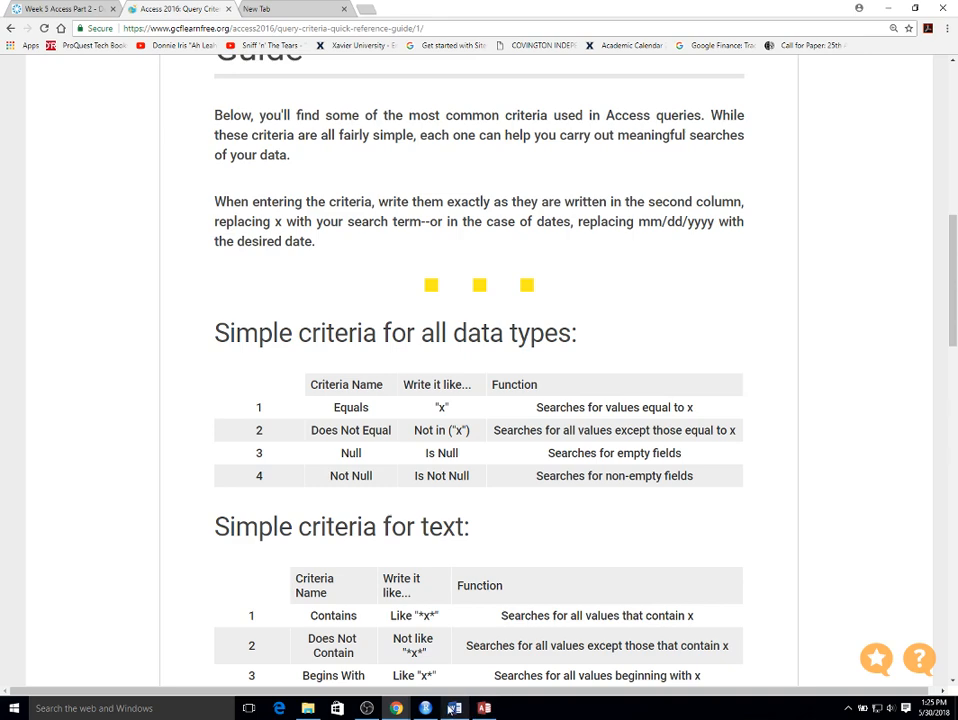
Step: Switch to the Word instructions document and highlight query tasks 1 to 6, undoing an accidental paragraph style change
mouse_move(453, 708)
click(455, 662)
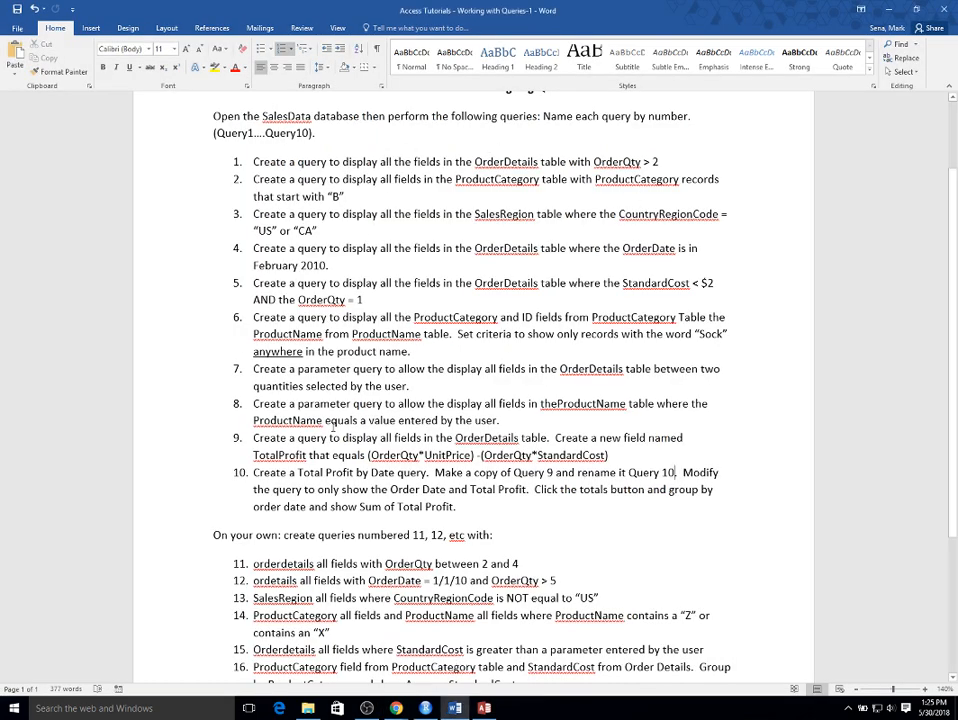
click(462, 56)
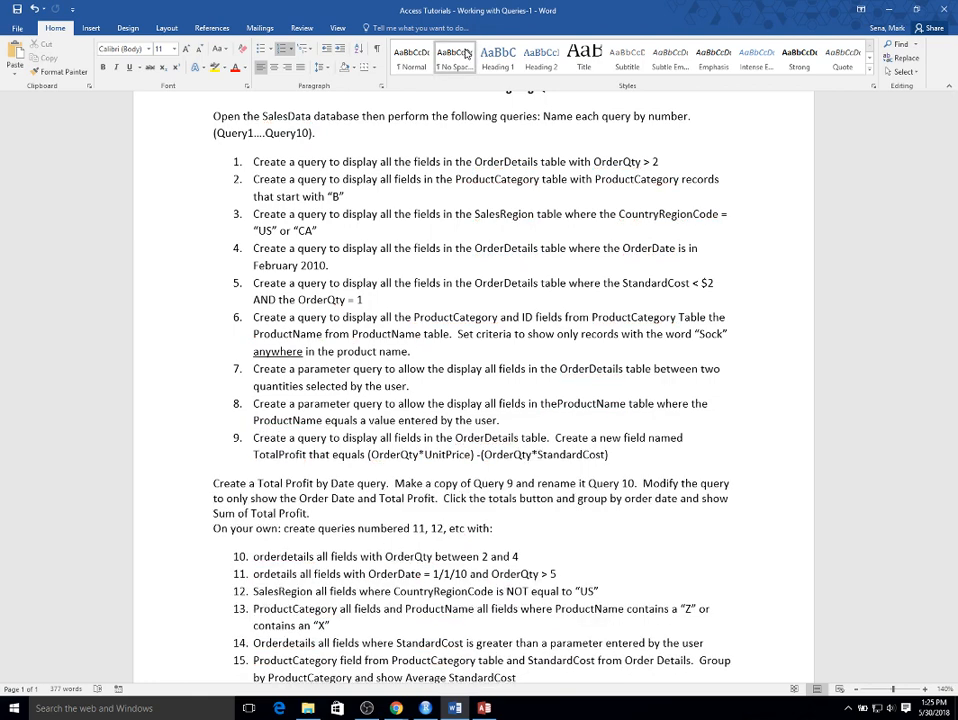
key(ctrl+z)
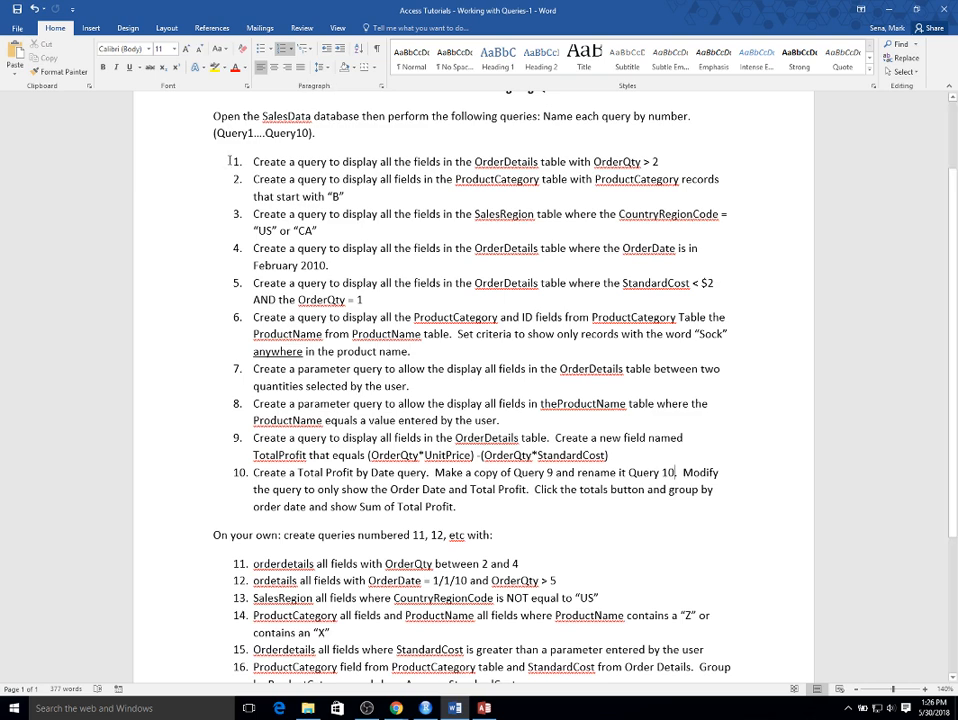
drag(238, 160, 440, 345)
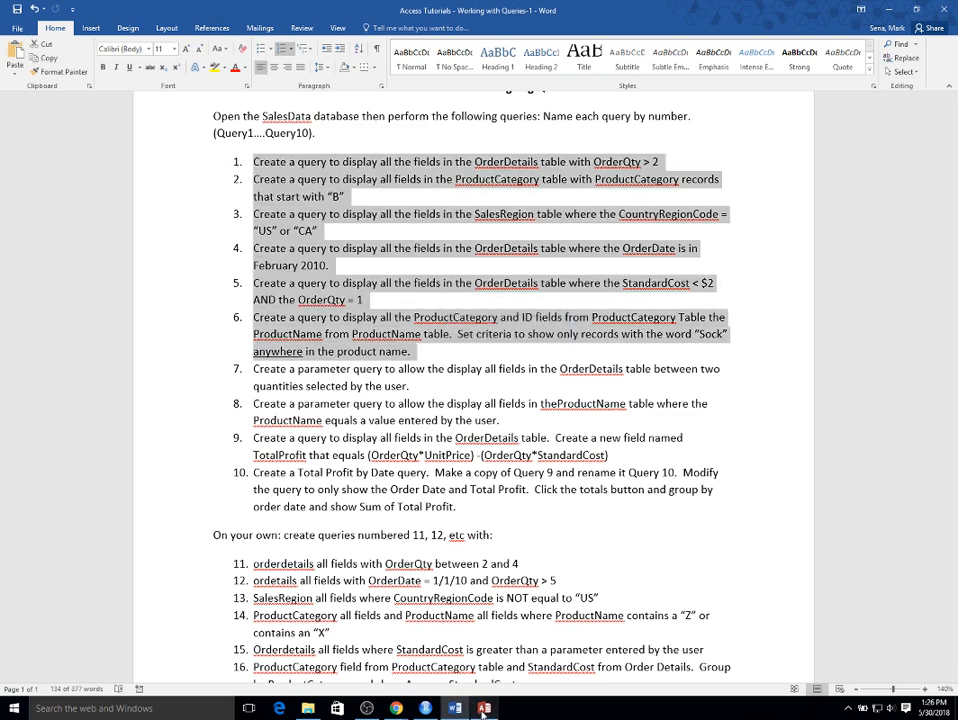
Step: Look at the database tables in Access, return to Word, and highlight the first task's OrderQty > 2 criterion
mouse_move(483, 711)
click(484, 674)
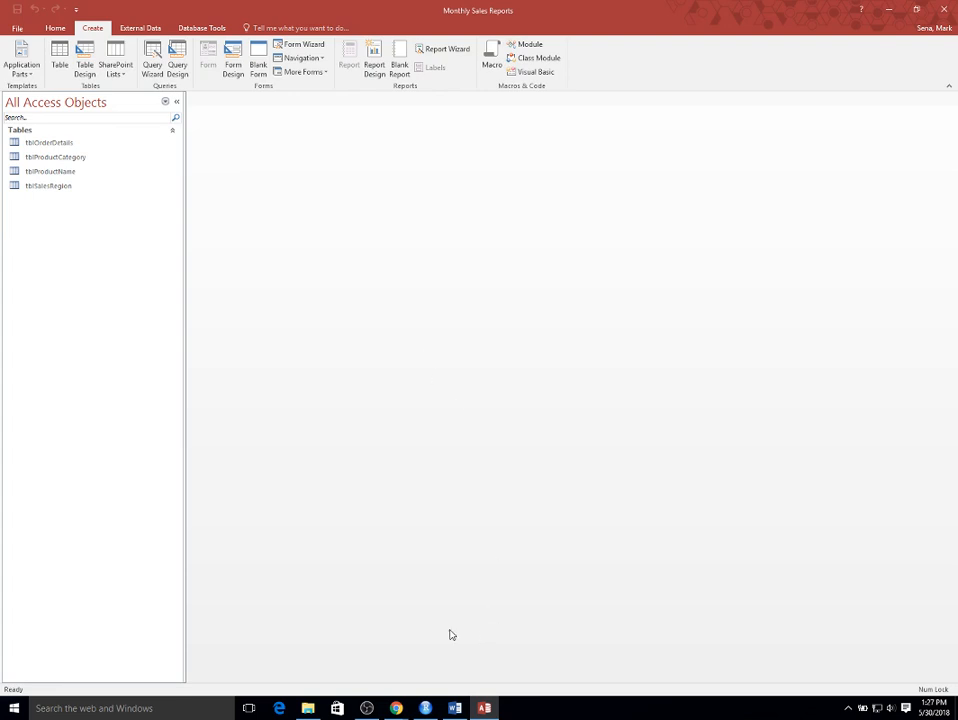
mouse_move(455, 710)
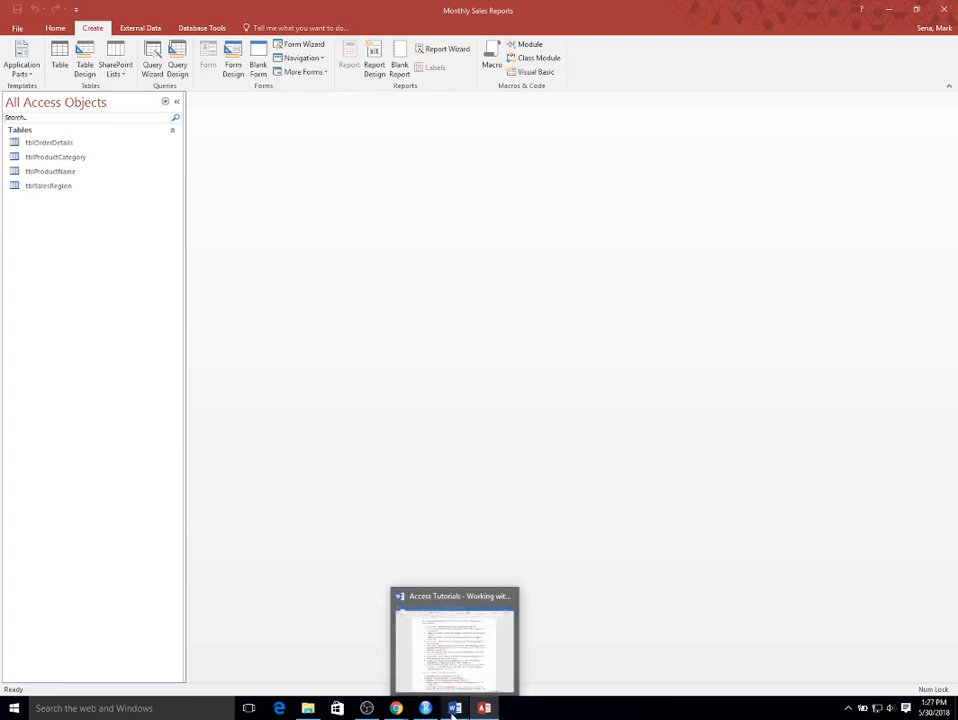
click(483, 669)
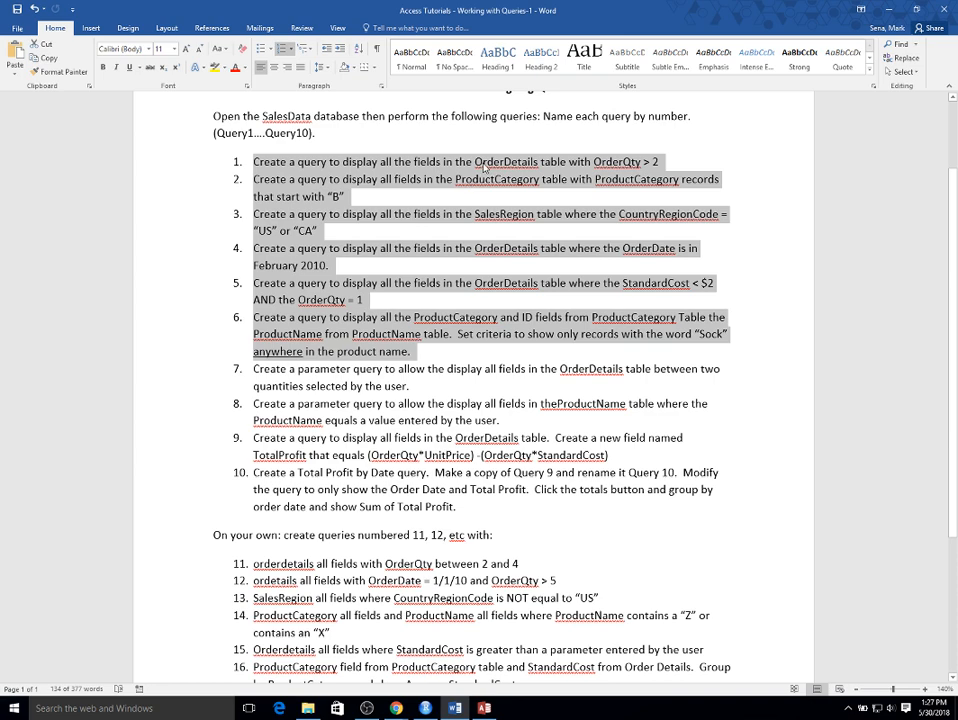
click(257, 162)
drag(257, 162, 660, 162)
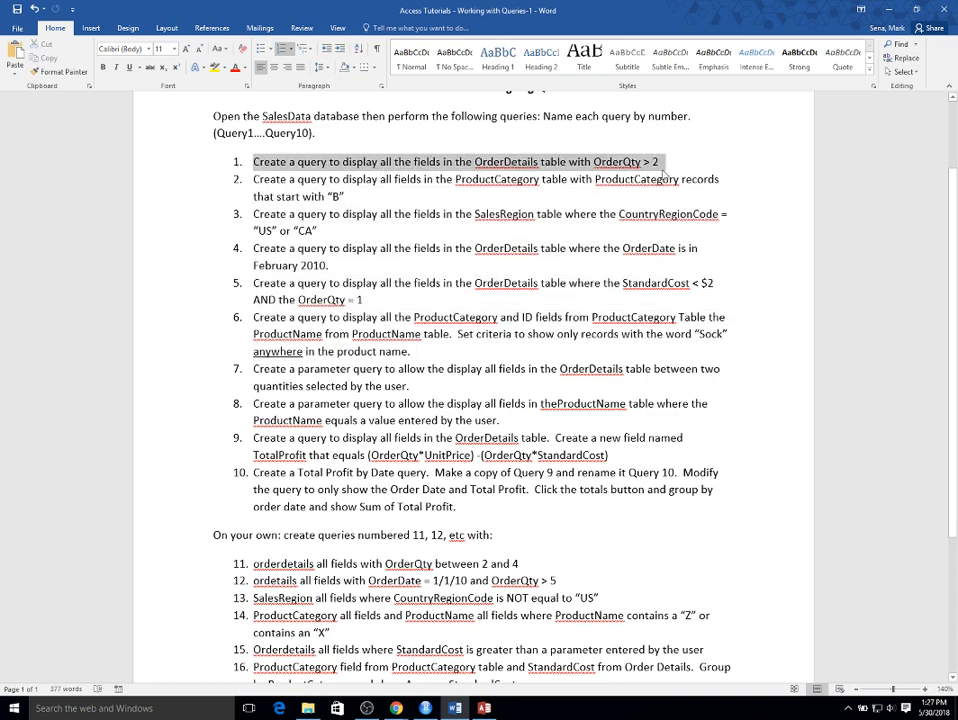
click(487, 162)
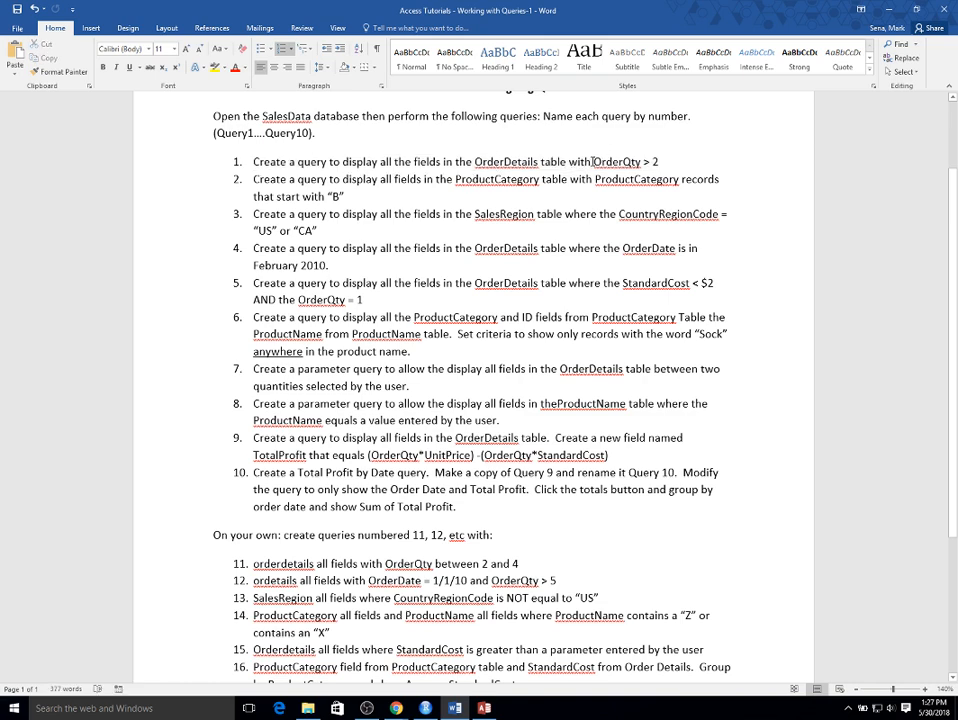
drag(594, 162, 660, 162)
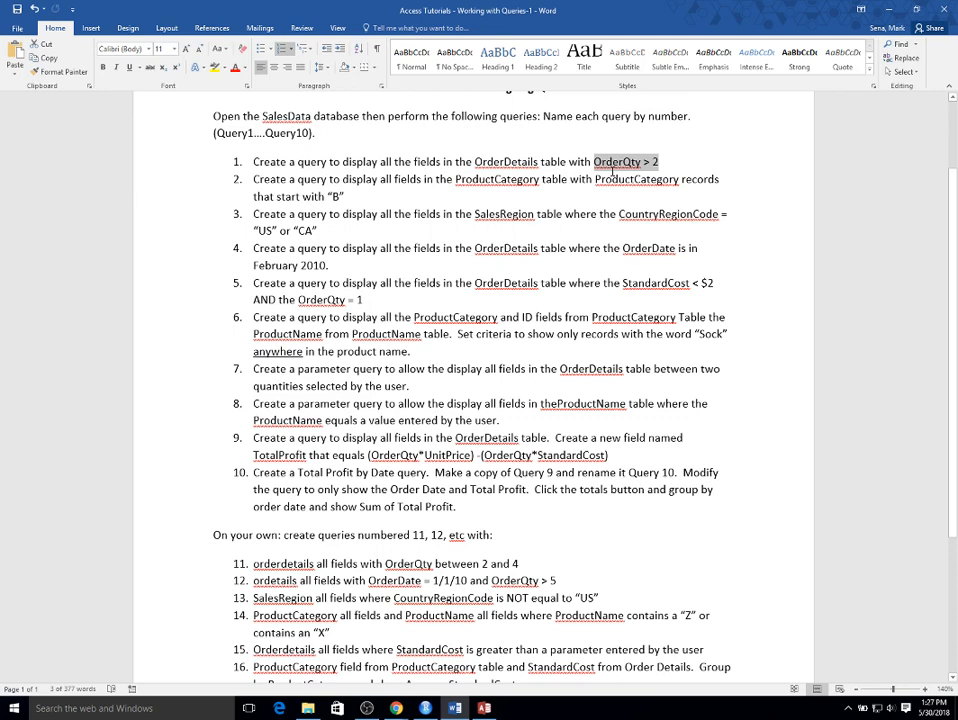
Step: Switch to Access and start a Simple Query Wizard query with all the fields from tblOrderDetails
mouse_move(484, 708)
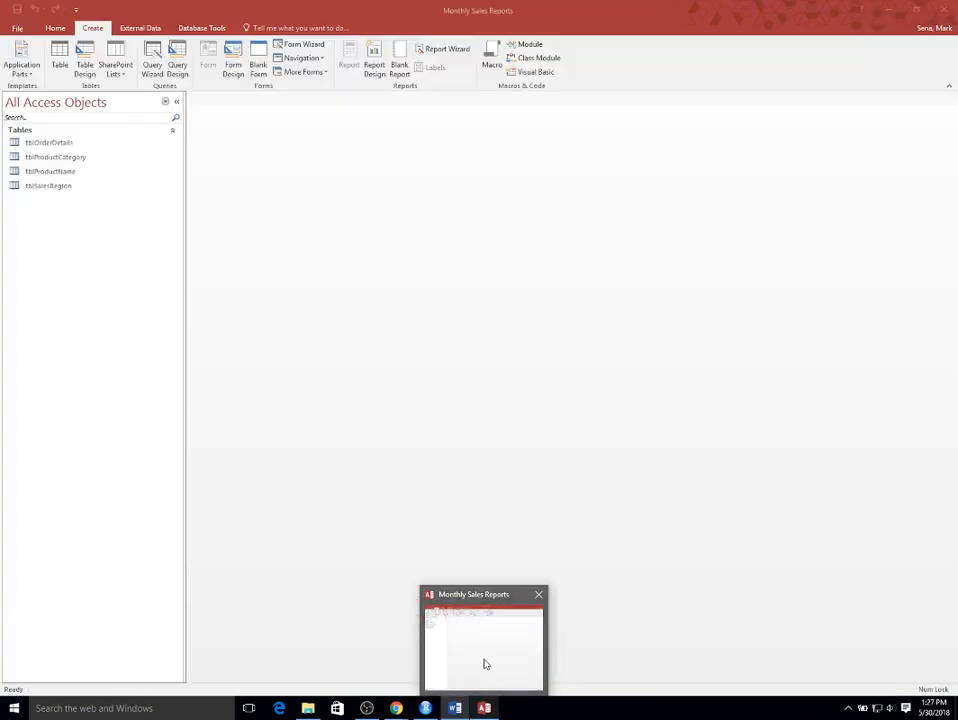
click(485, 664)
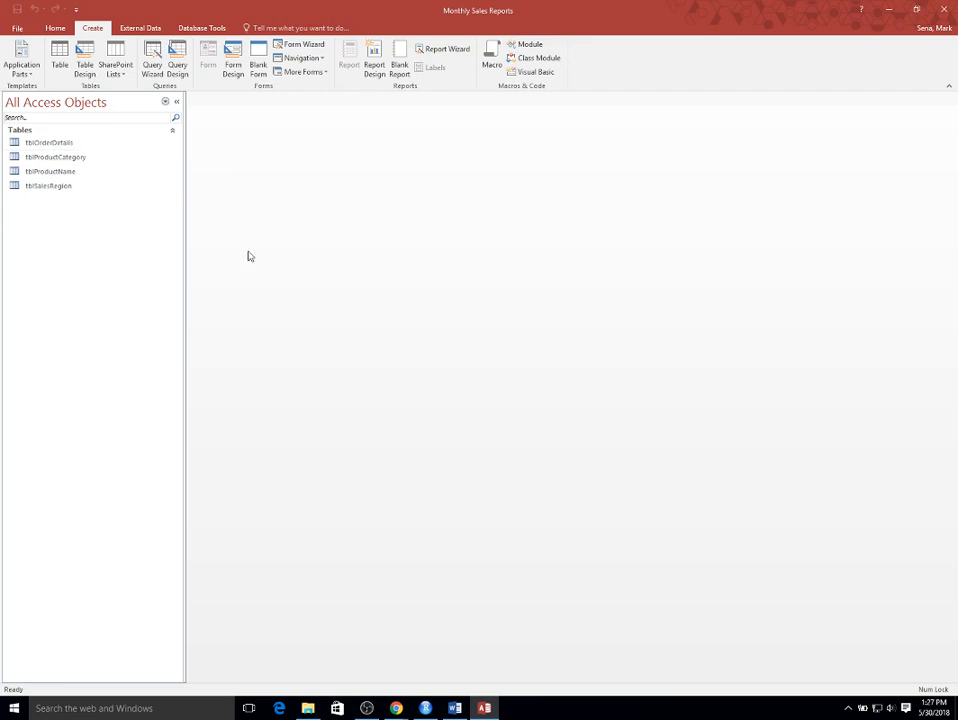
click(152, 62)
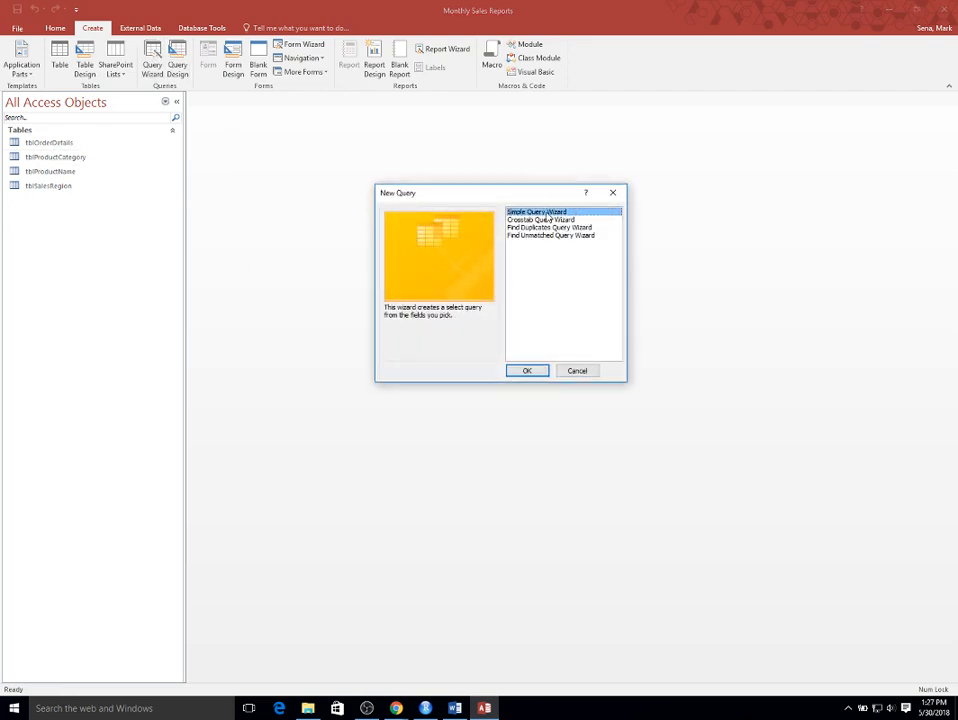
click(528, 371)
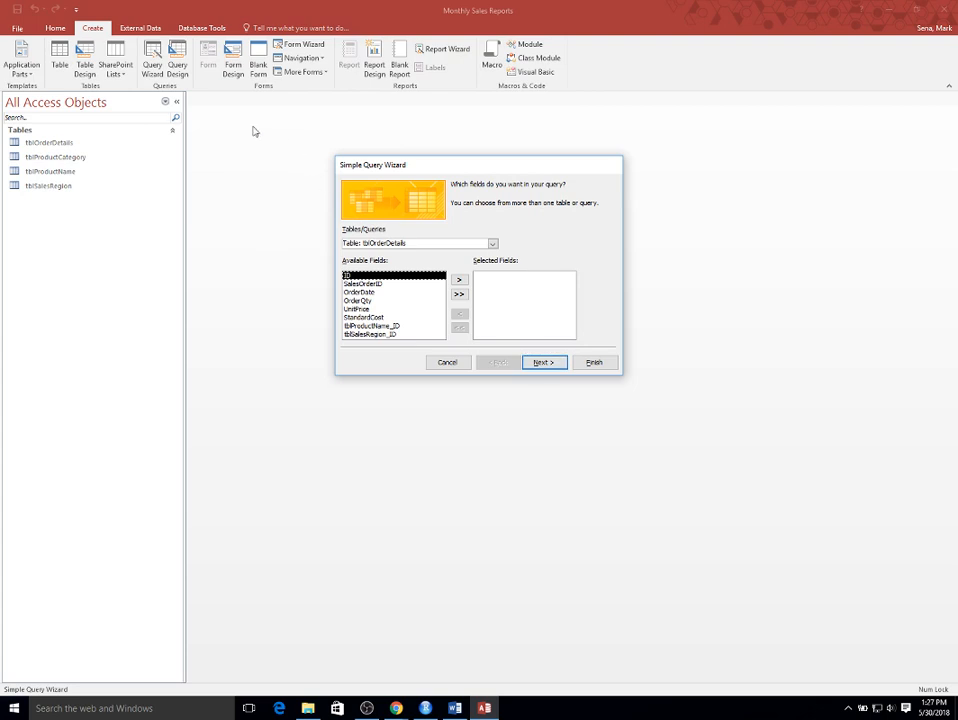
click(492, 244)
click(493, 245)
click(459, 296)
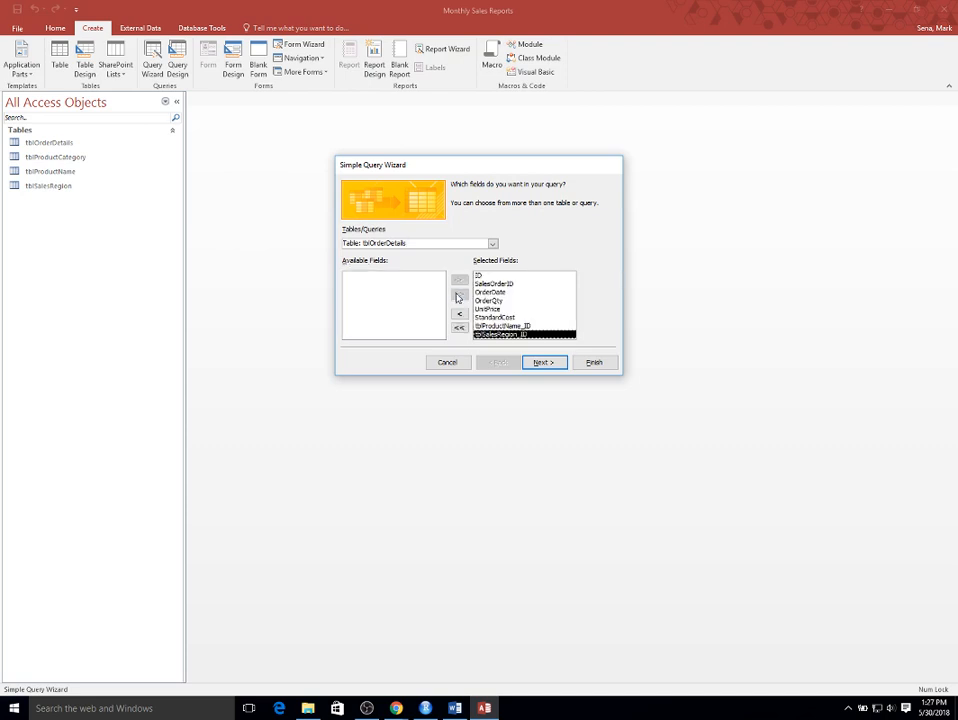
Step: Keep it a detail query, title it Query1, and finish the wizard with the query opened to view information
click(545, 362)
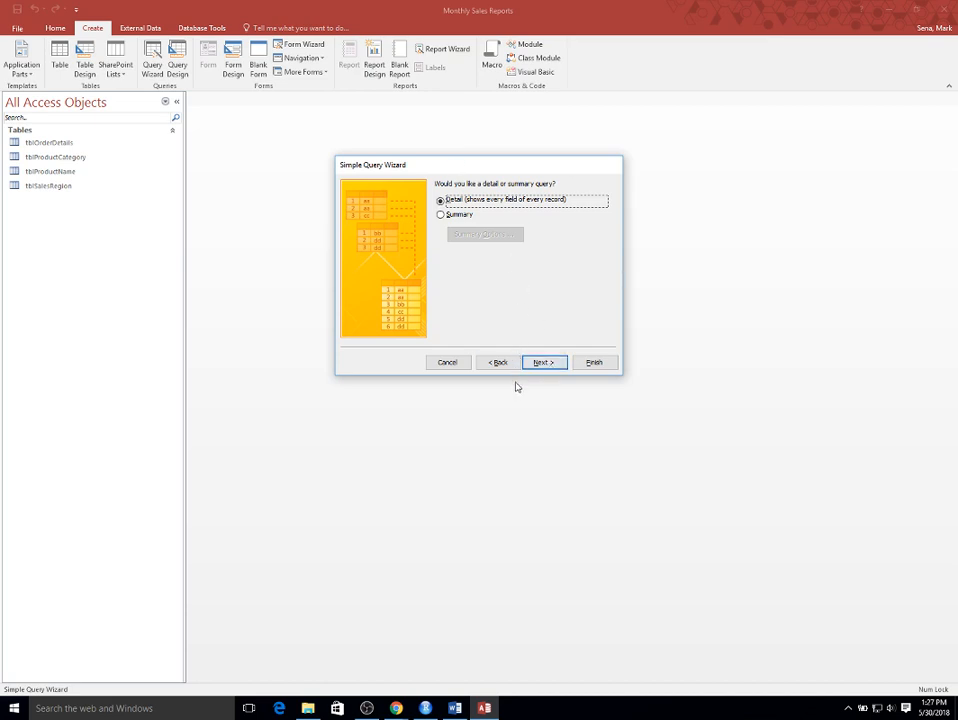
click(540, 364)
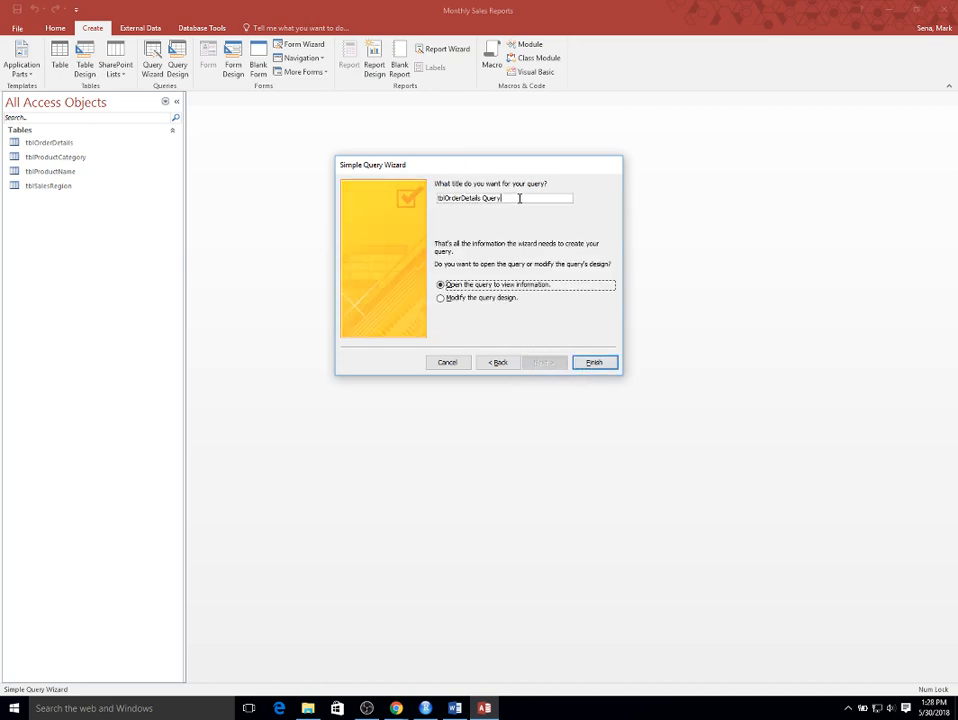
drag(520, 197, 437, 197)
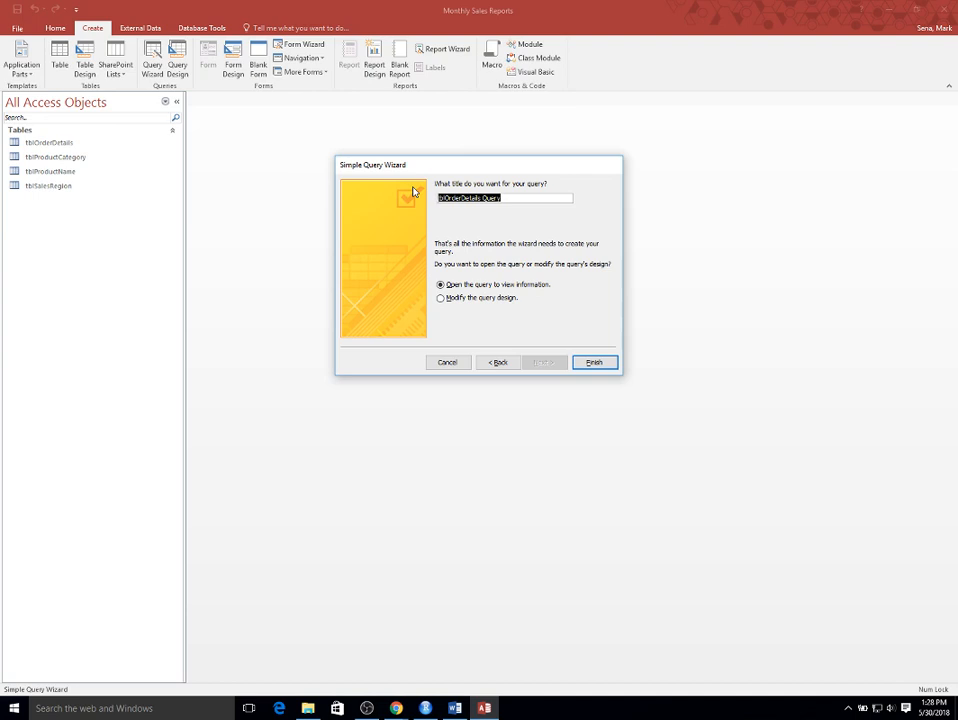
text(Query1)
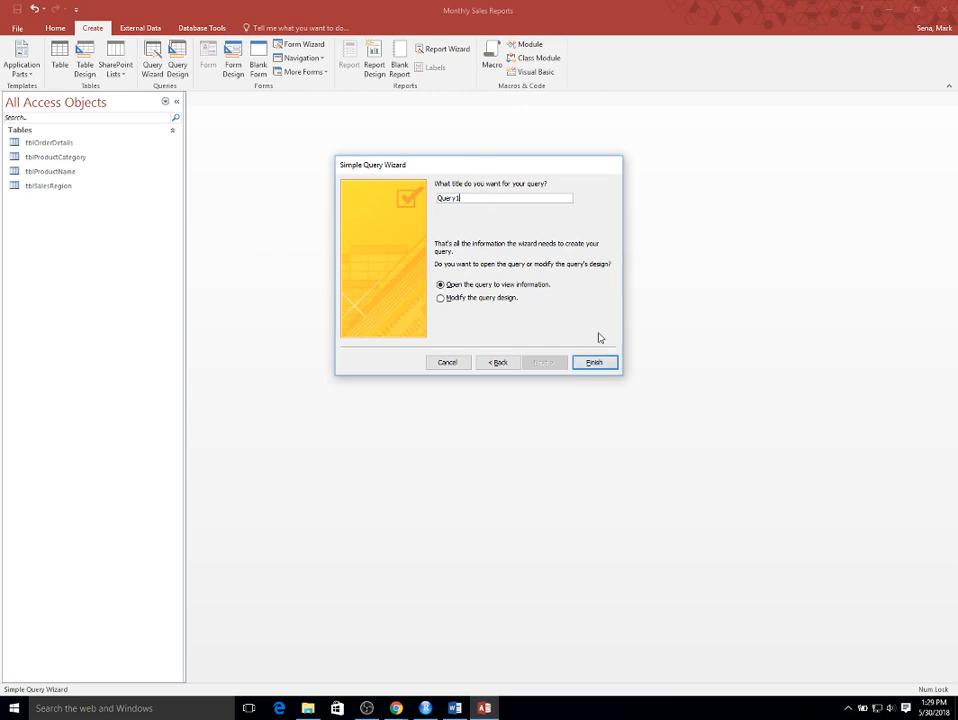
click(592, 363)
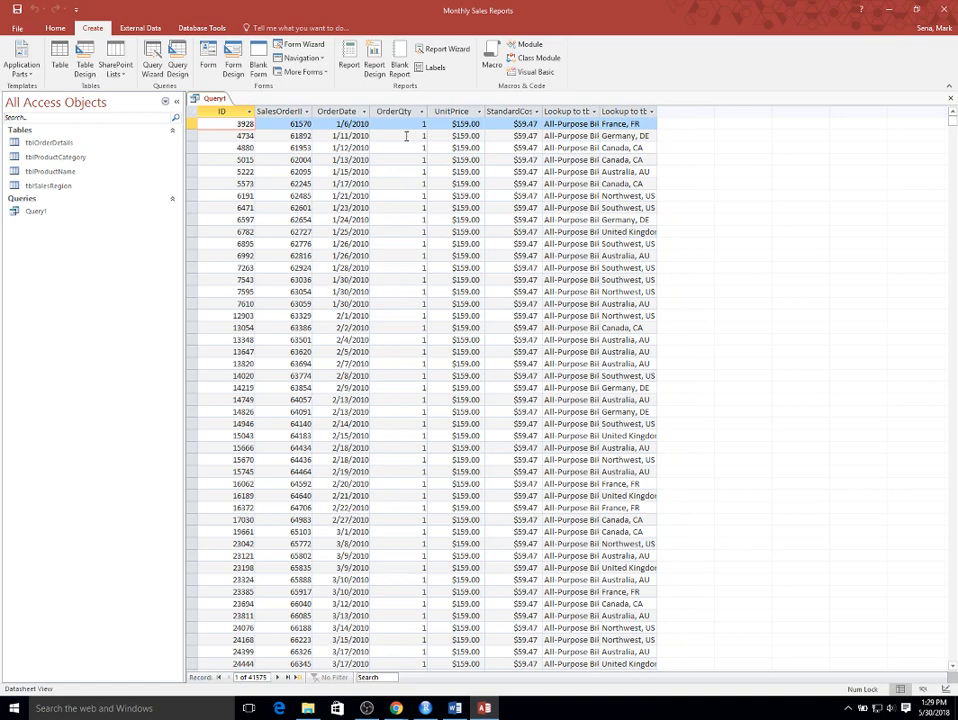
Step: Open Query1 in Design View, set the OrderQty criterion to >2, and run the query
right_click(45, 214)
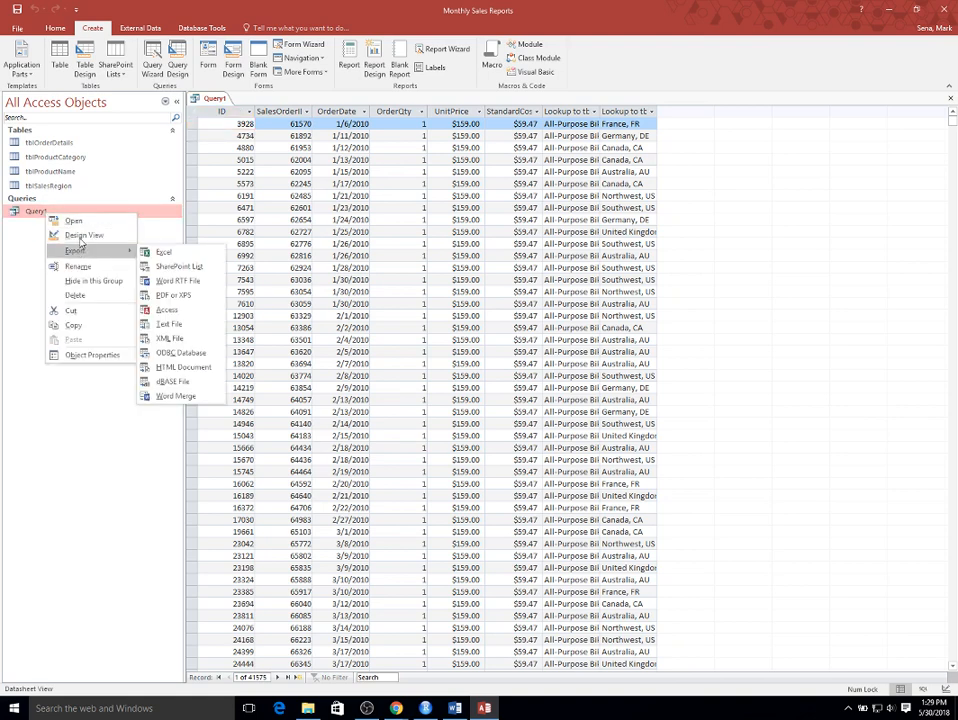
click(82, 236)
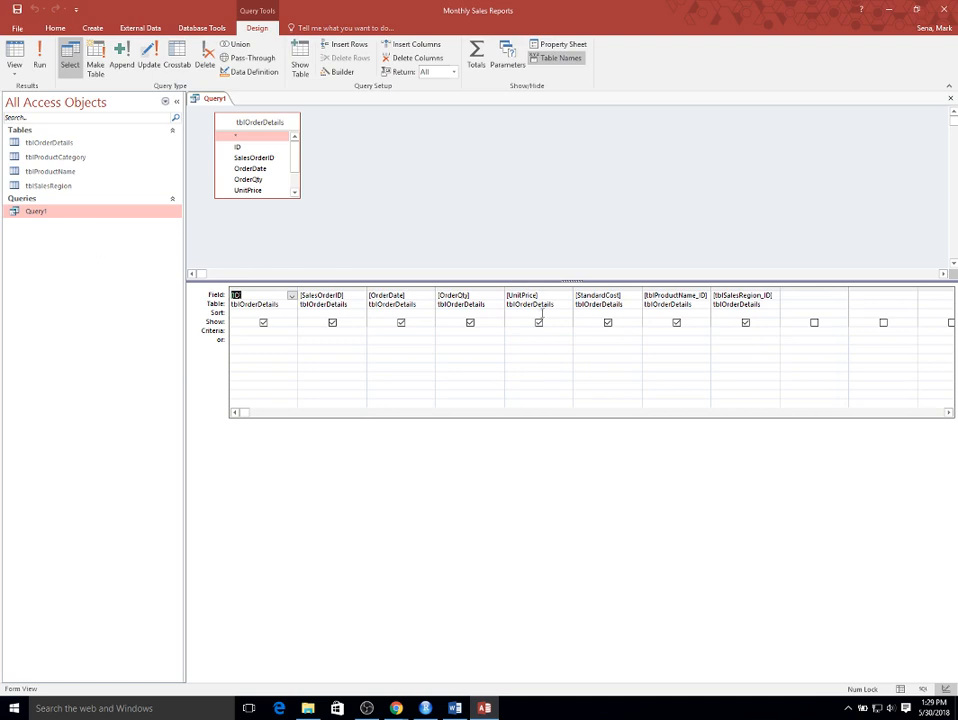
click(462, 331)
text(>2)
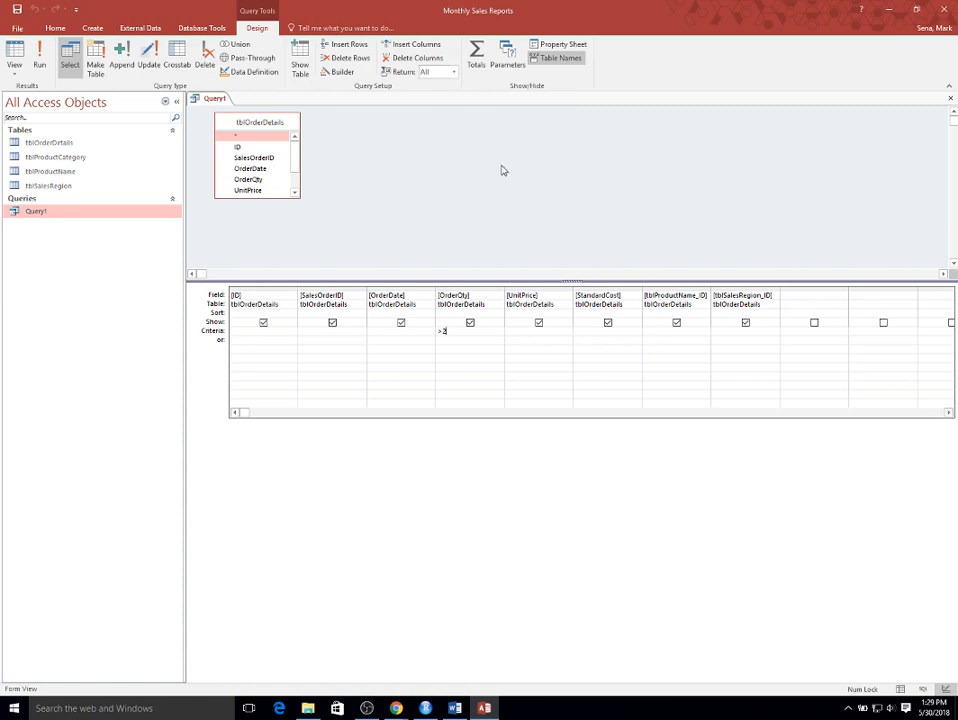
click(38, 60)
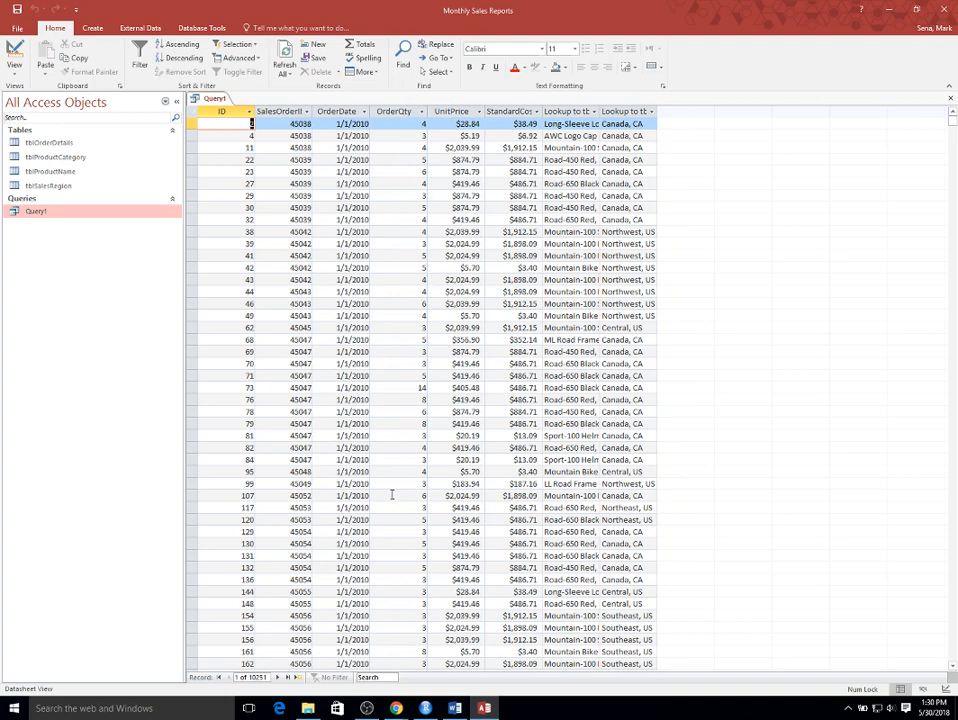
Step: Check the OrderQty values in the query results, and close Query1 with its design changes saved
scroll(395, 512, down, 3)
scroll(396, 513, down, 6)
scroll(413, 530, up, 9)
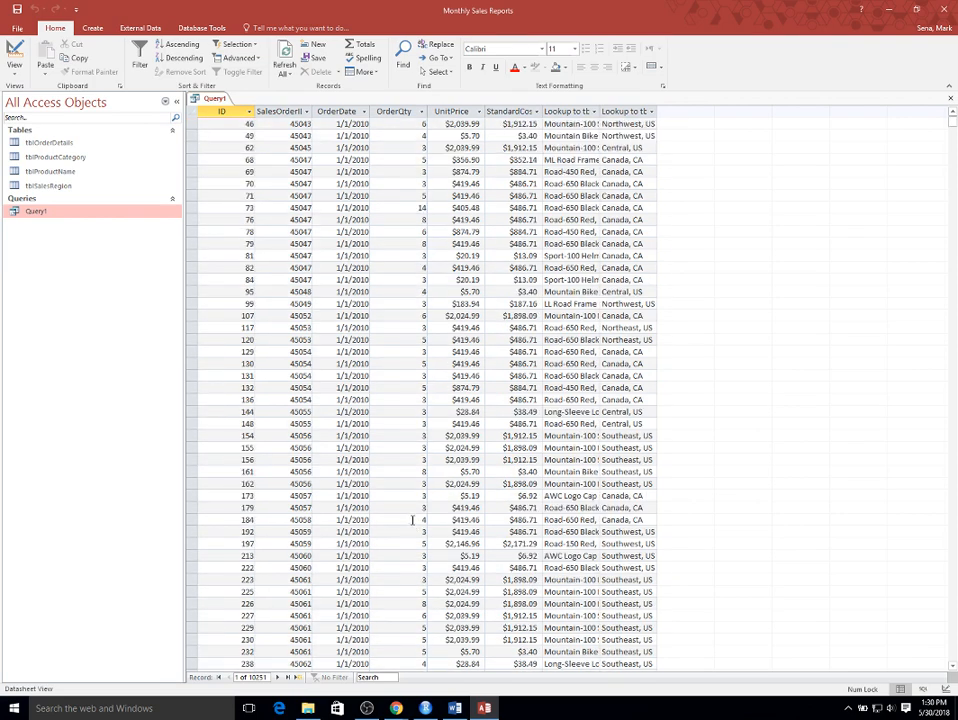
scroll(381, 432, down, 11)
scroll(384, 433, down, 3)
scroll(383, 428, up, 7)
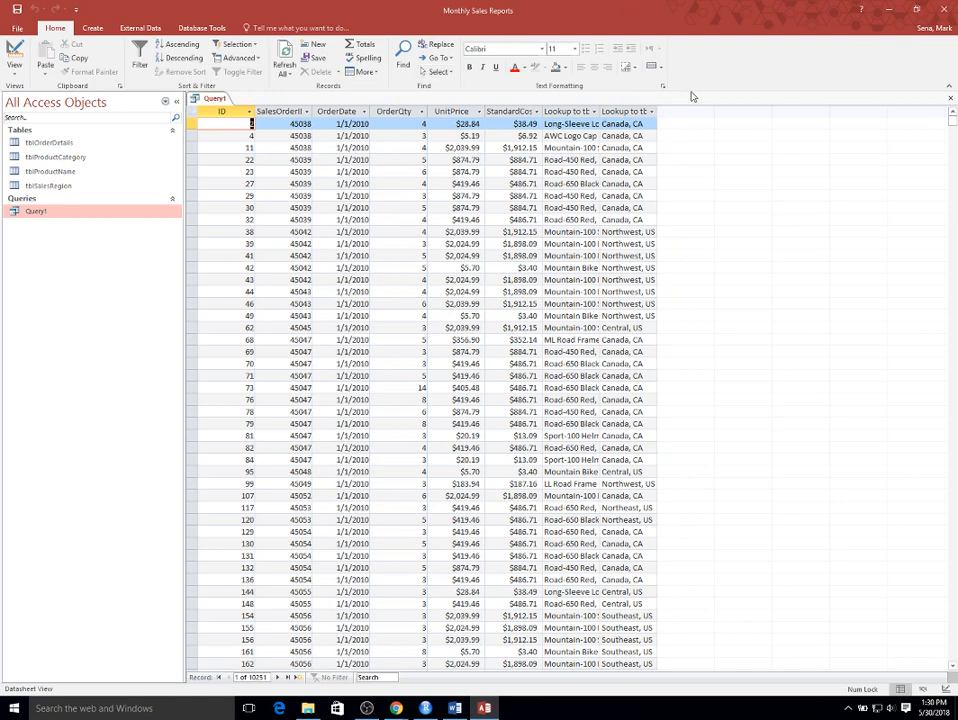
click(952, 101)
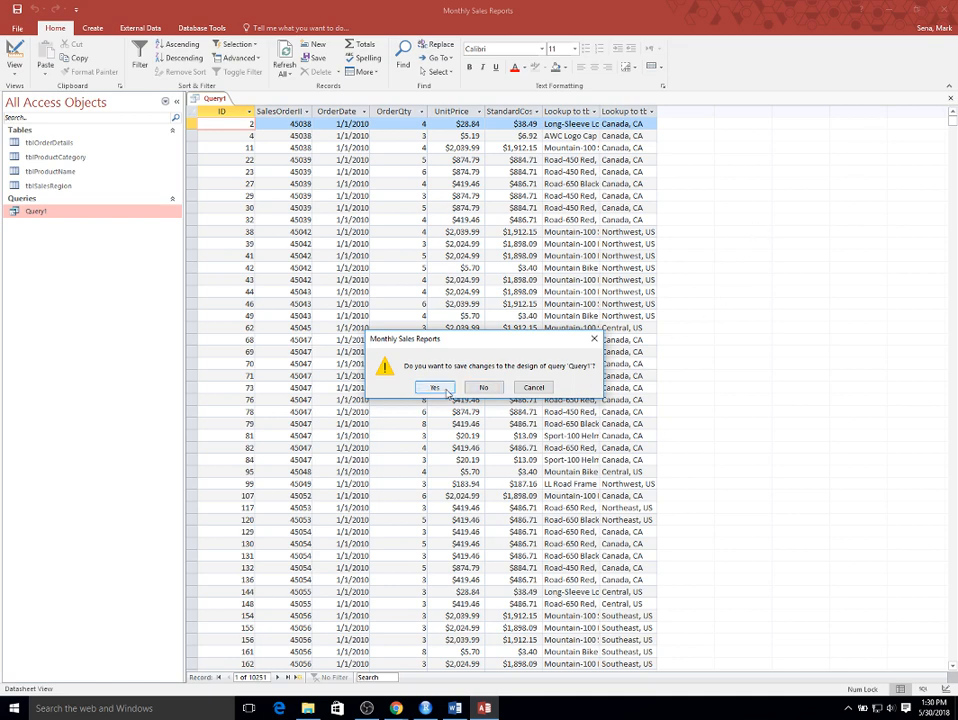
click(446, 391)
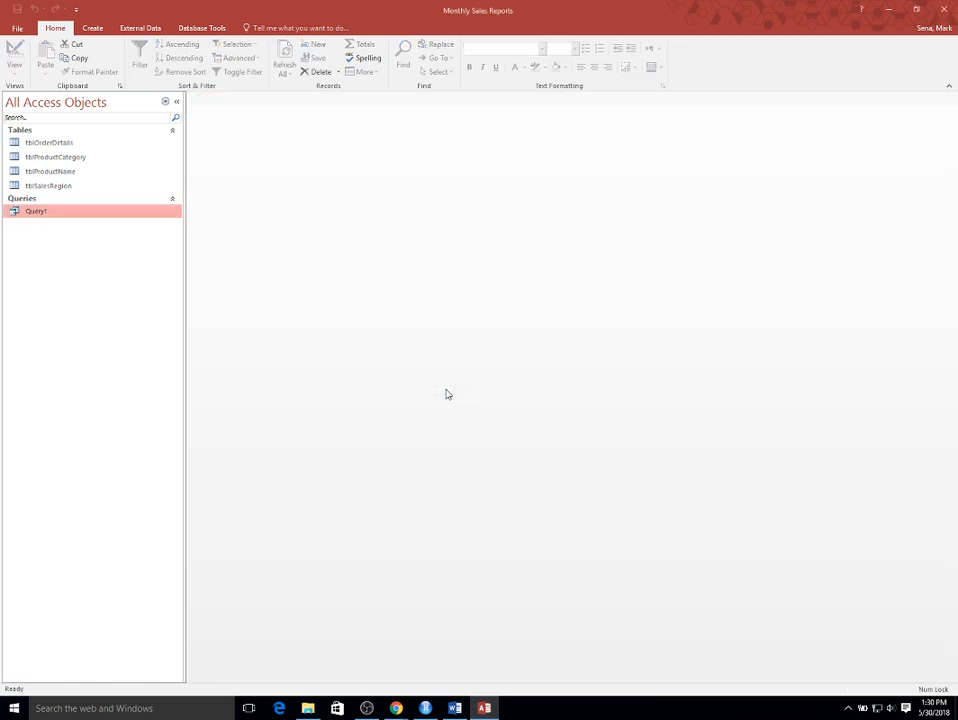
Step: Switch to the Word instructions, read item 2 on the ProductCategory query, and return to Access
click(455, 710)
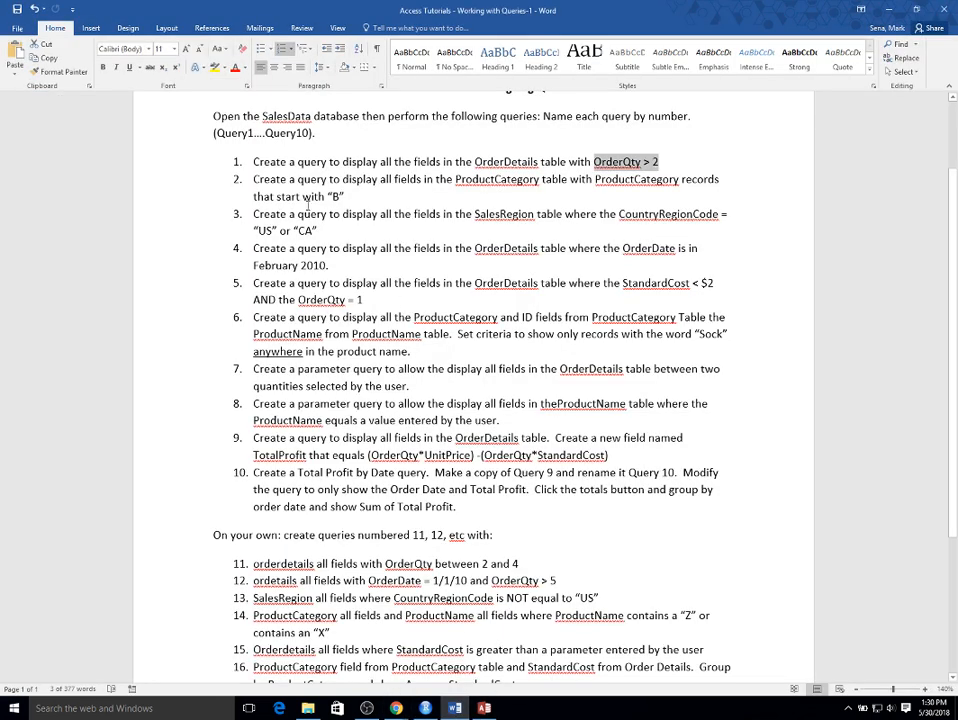
drag(253, 180, 396, 197)
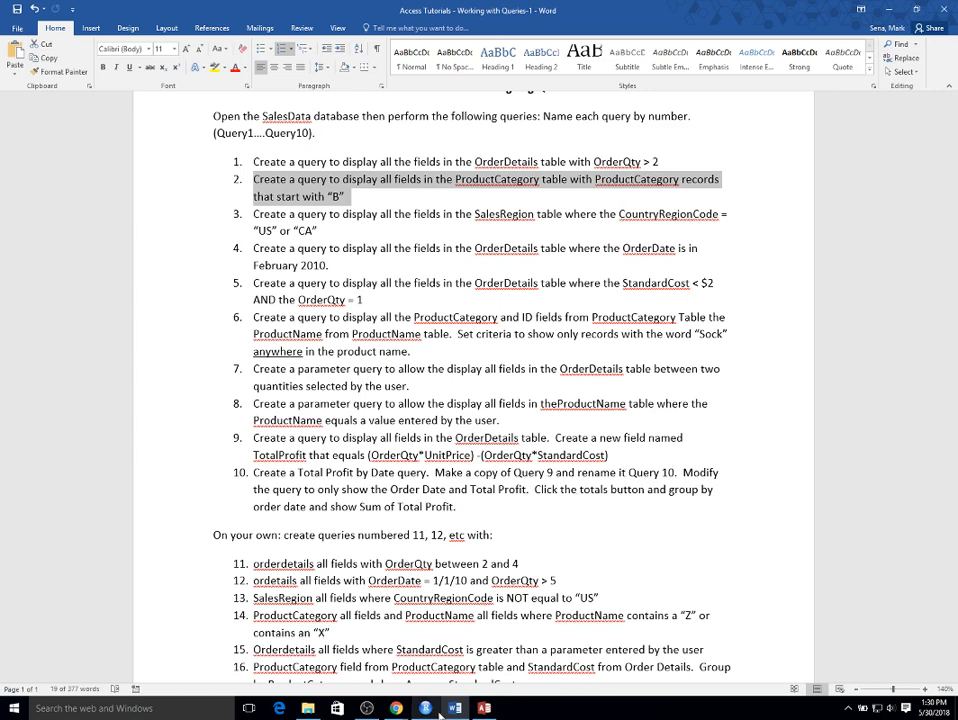
mouse_move(487, 708)
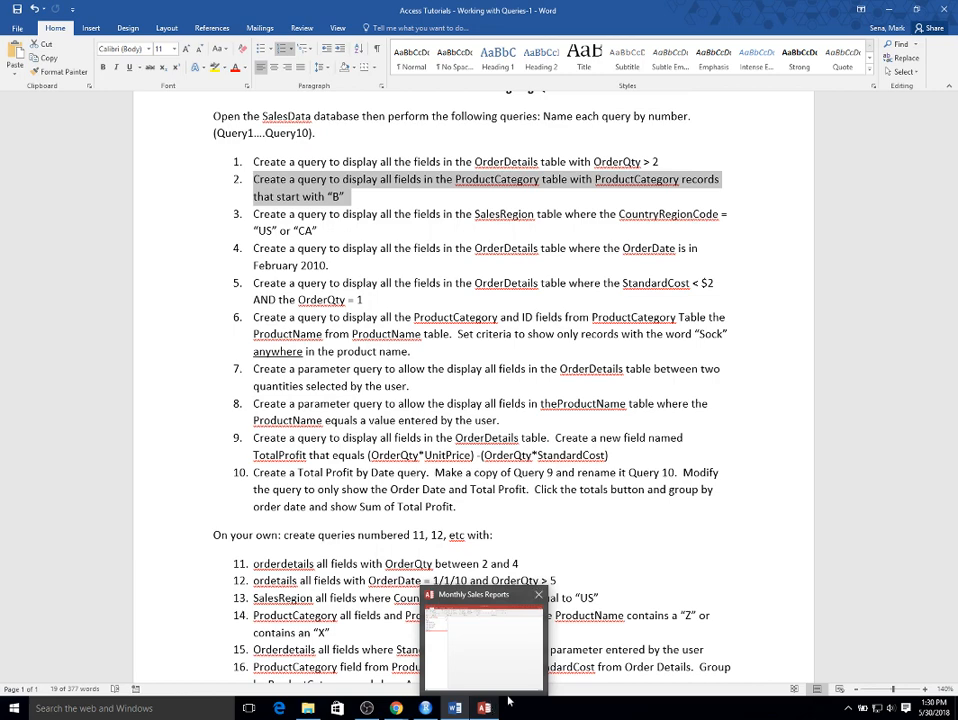
click(489, 708)
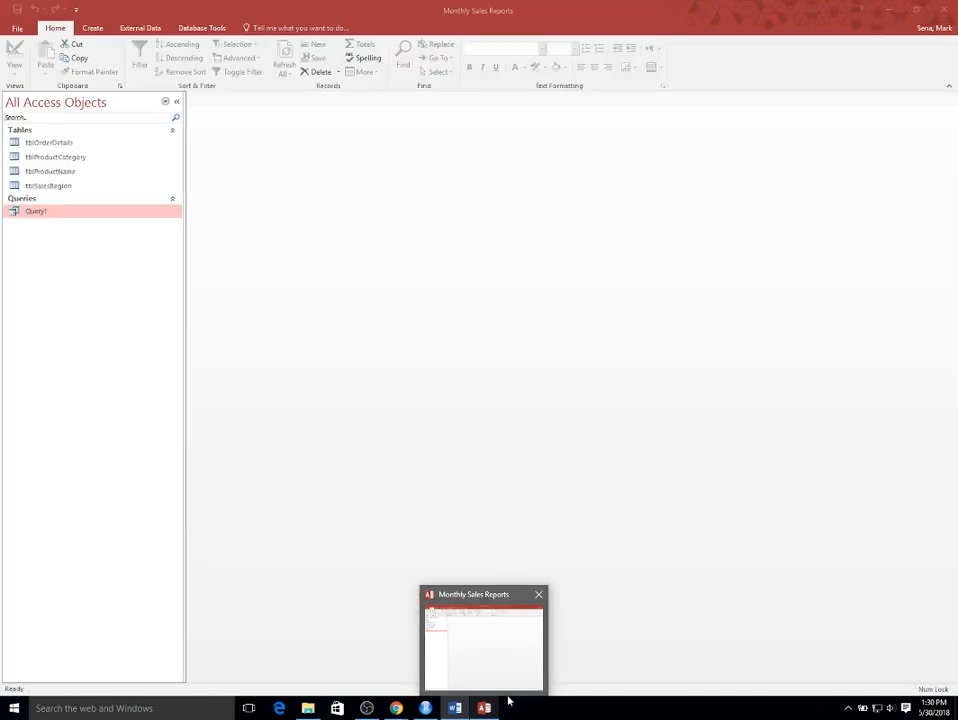
Step: Switch to the query criteria guide in Chrome and examine how the Begins With text criterion is written
mouse_move(395, 713)
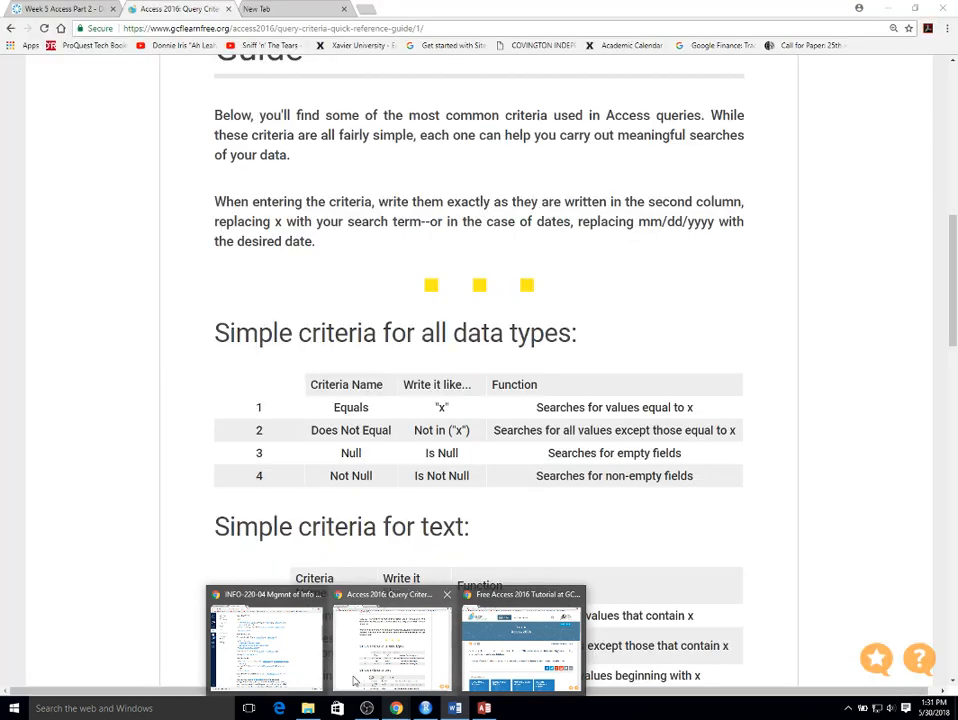
click(354, 681)
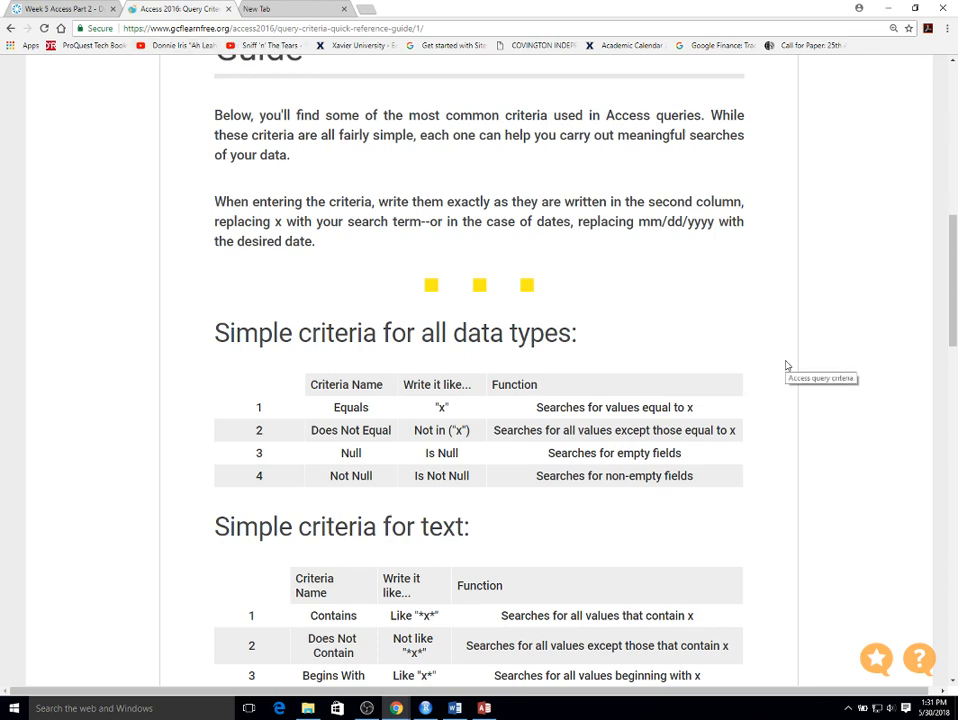
scroll(786, 366, down, 3)
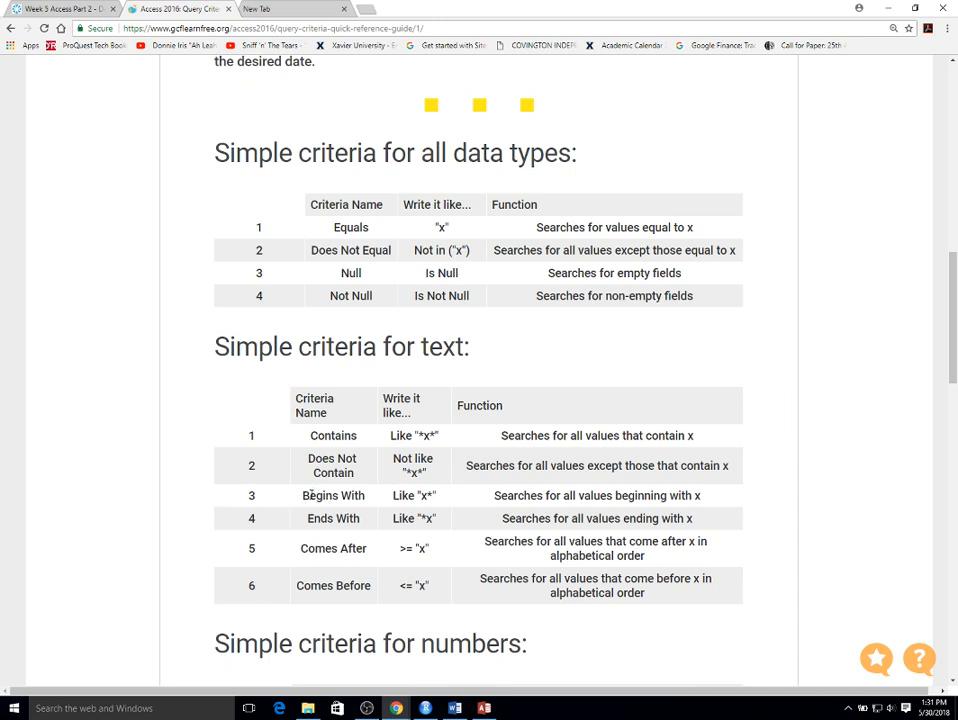
drag(301, 496, 719, 502)
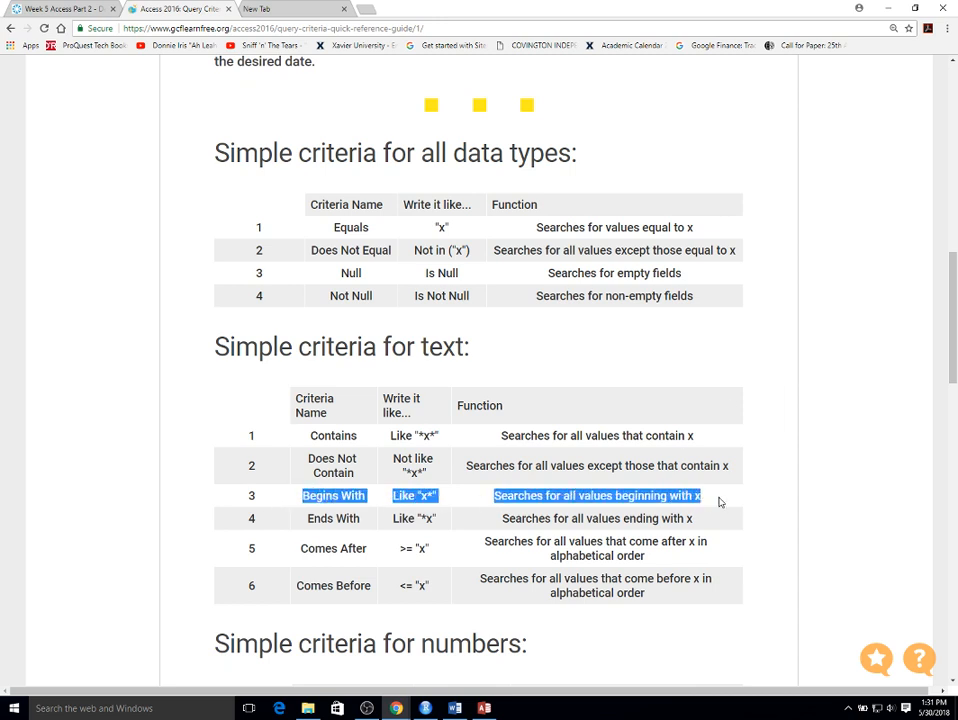
click(428, 494)
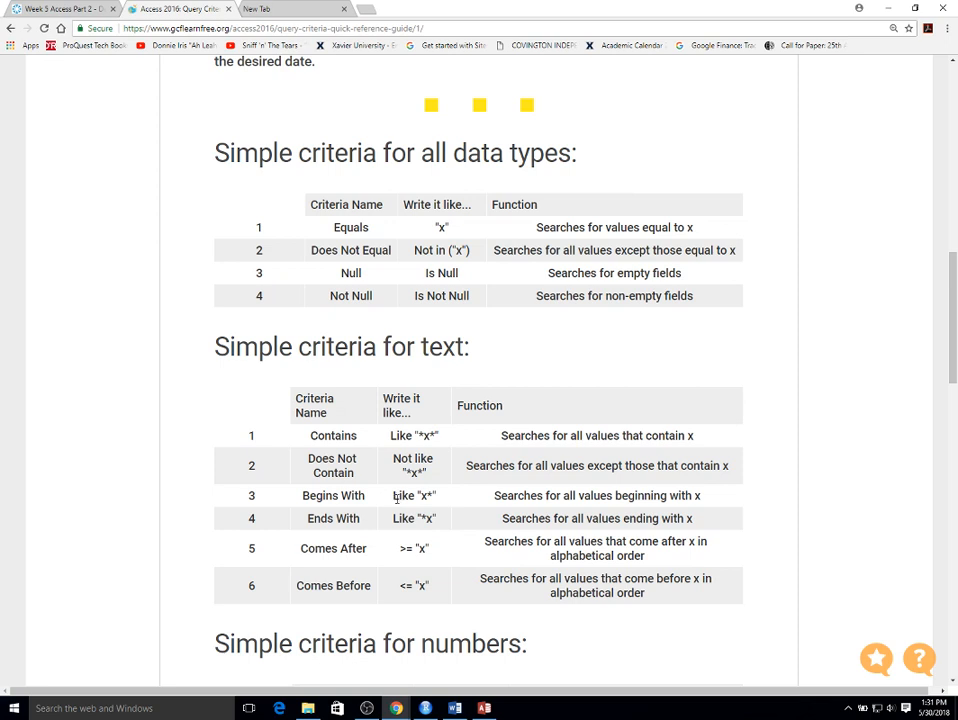
drag(393, 495, 449, 497)
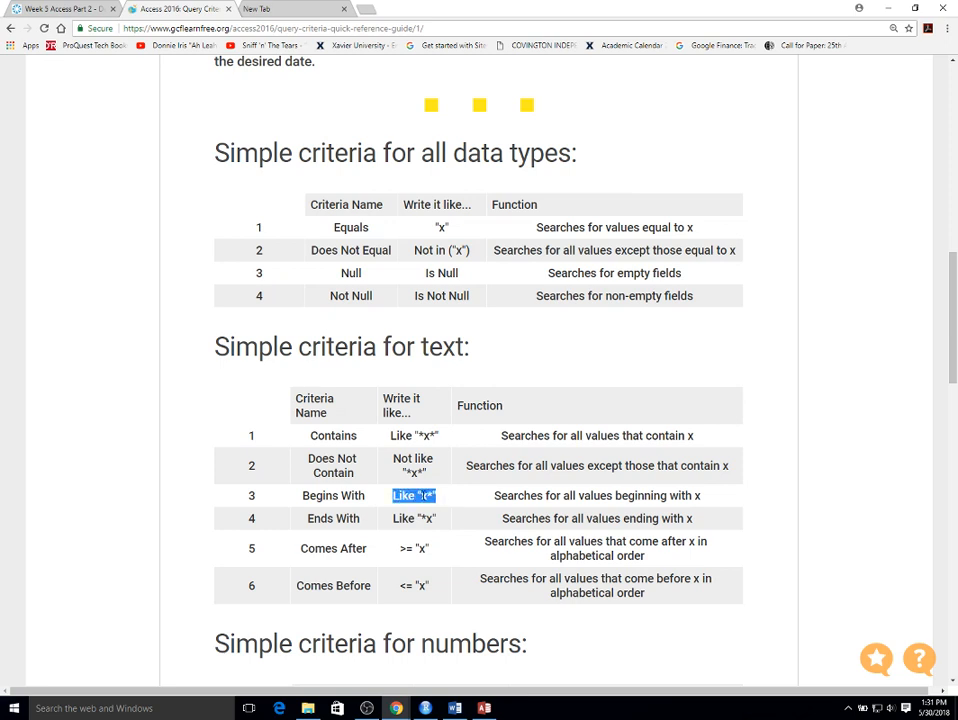
click(426, 499)
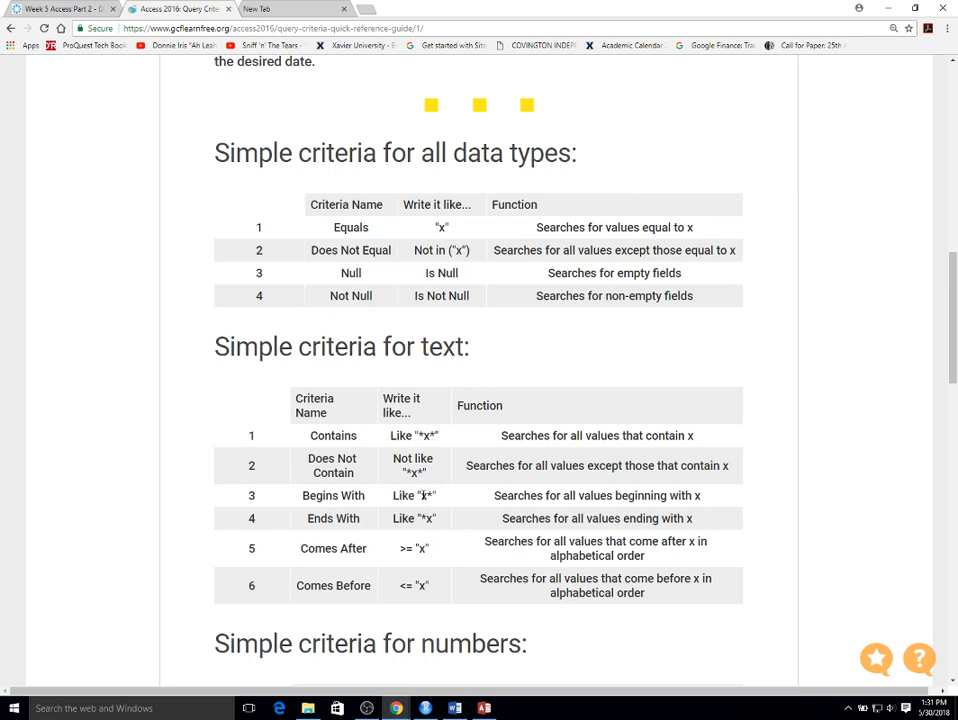
drag(419, 495, 432, 495)
drag(392, 495, 449, 503)
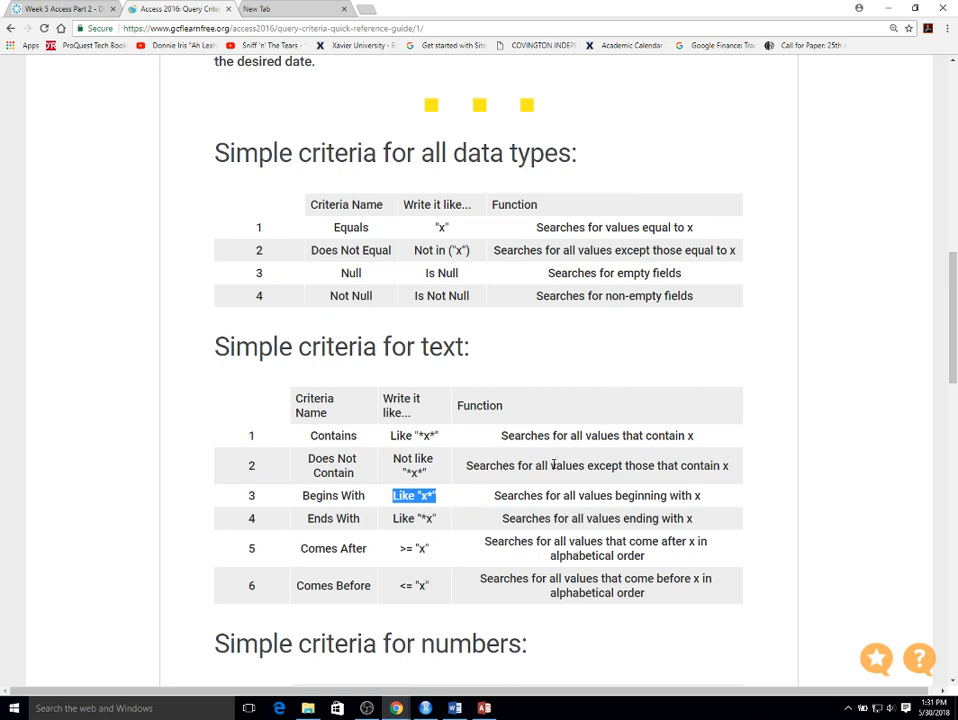
Step: Switch to Access and start a Simple Query Wizard query with the ProductCategory and ID fields from tblProductCategory
mouse_move(489, 709)
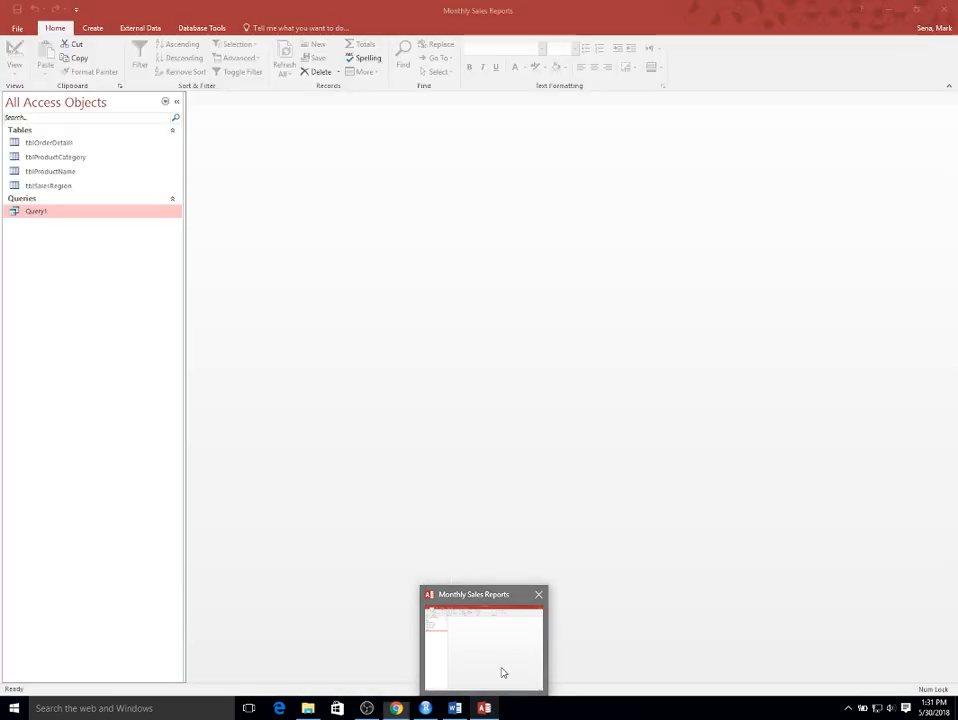
click(503, 672)
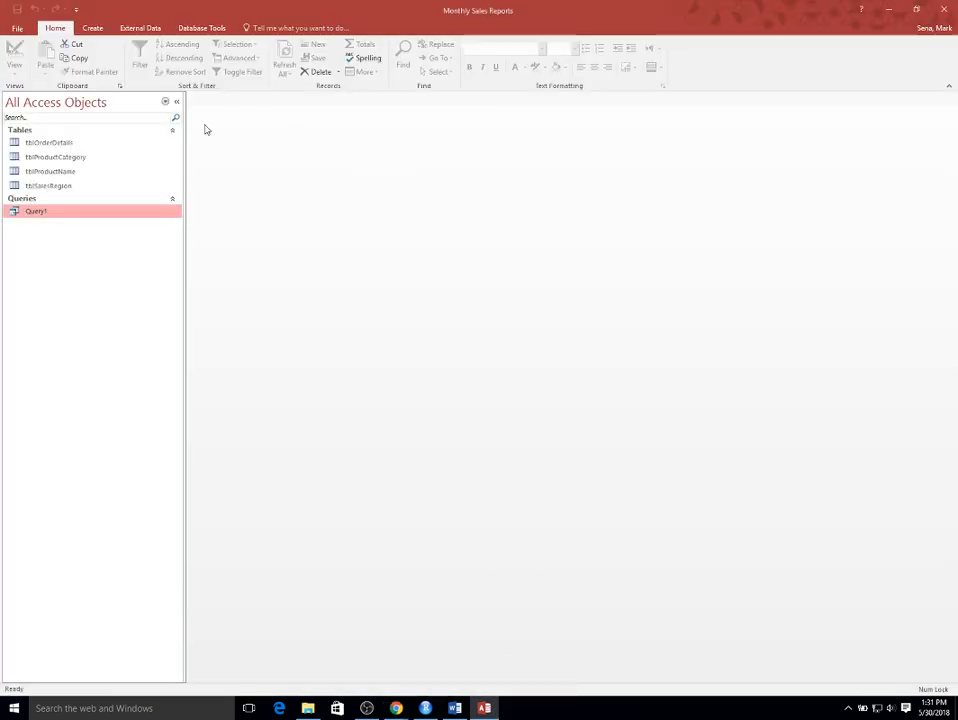
click(101, 29)
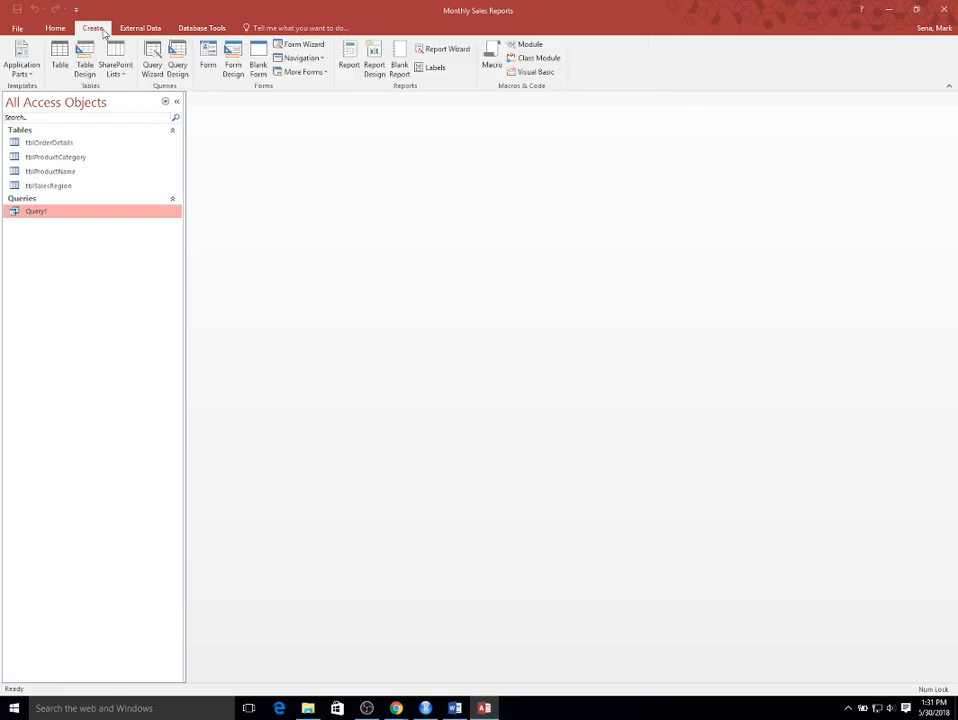
click(152, 60)
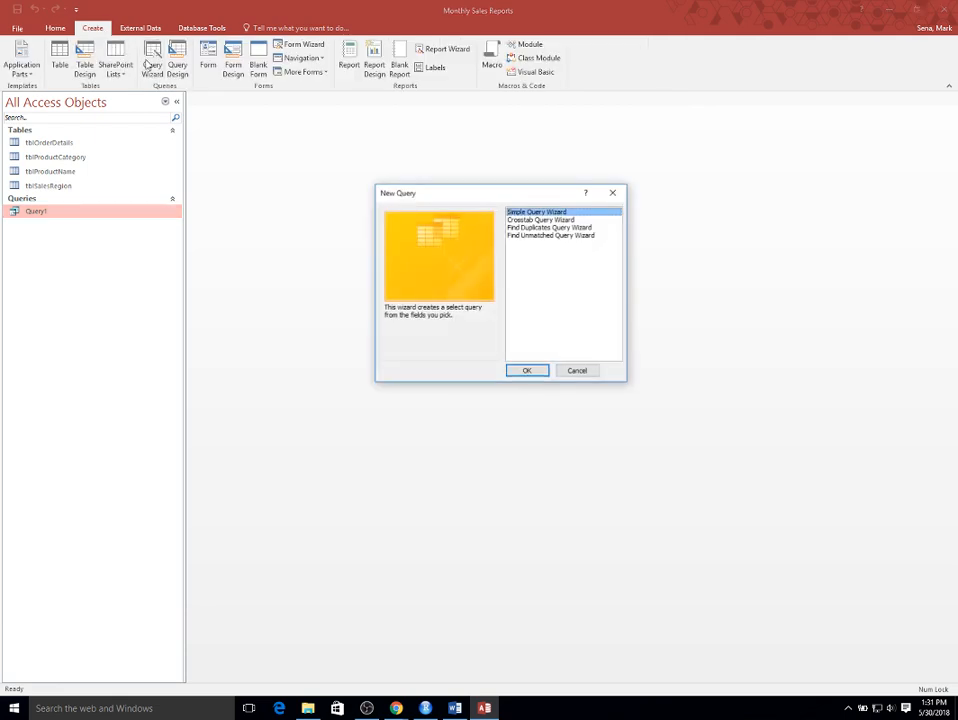
click(526, 371)
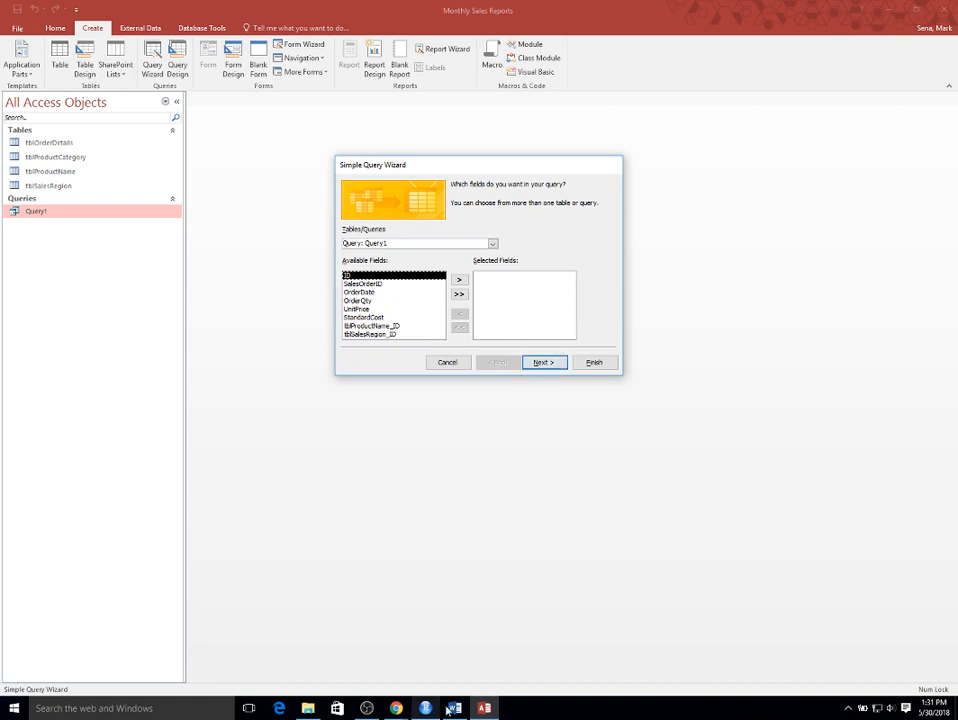
mouse_move(454, 708)
mouse_move(457, 661)
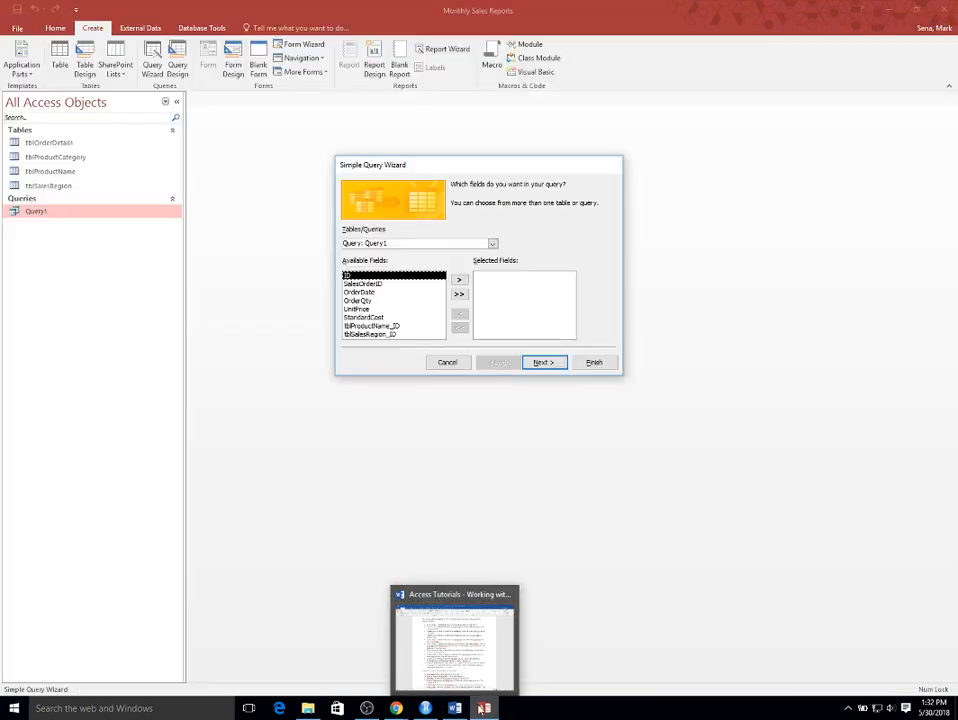
mouse_move(483, 697)
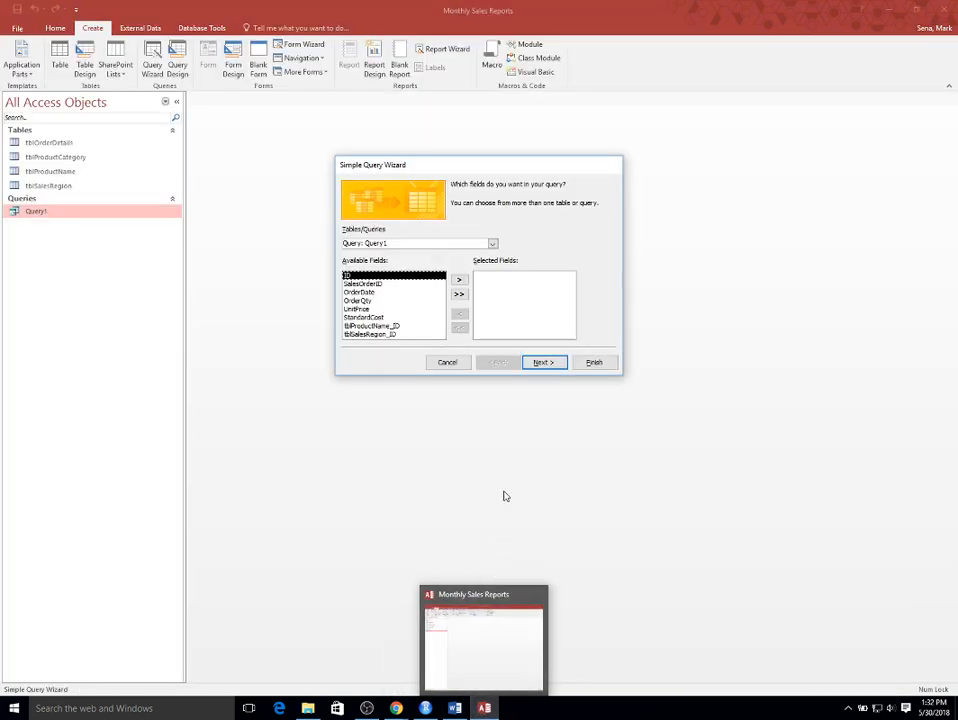
click(492, 244)
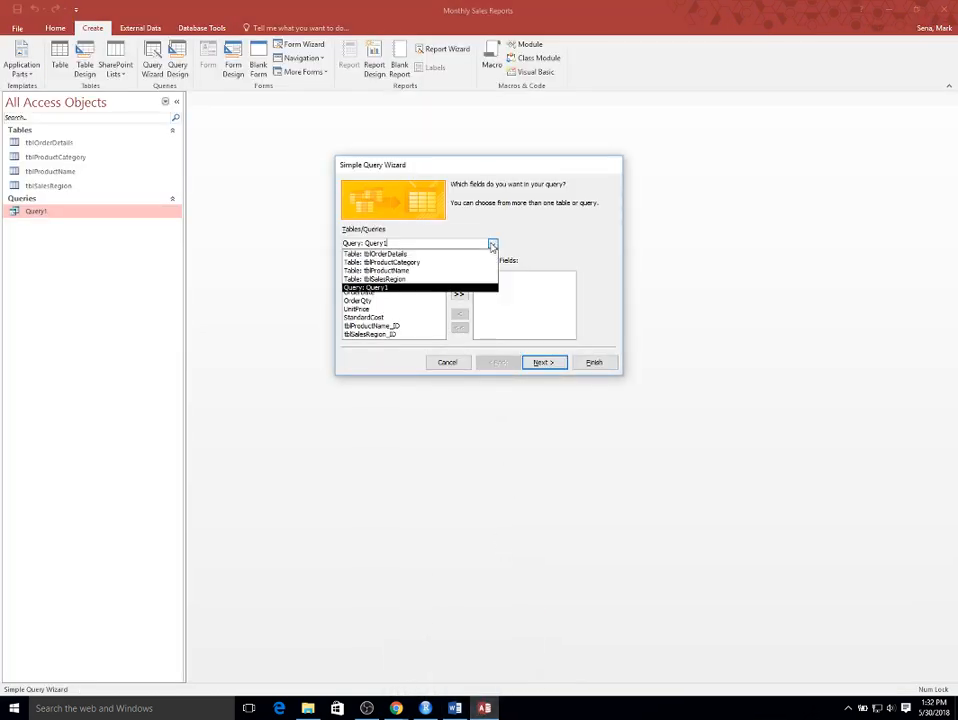
click(470, 263)
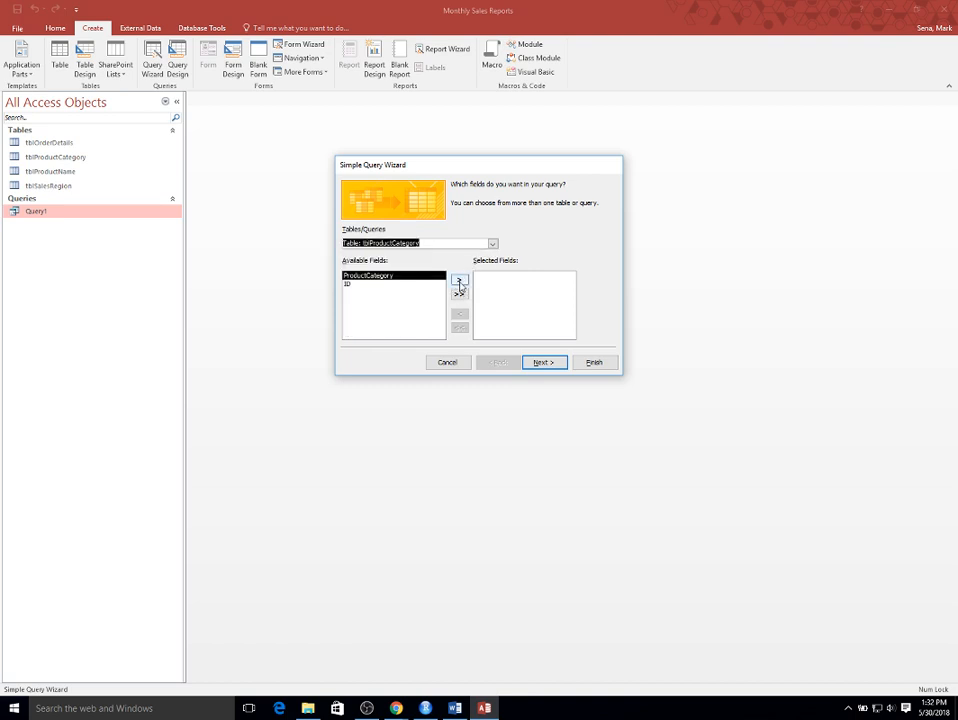
click(459, 292)
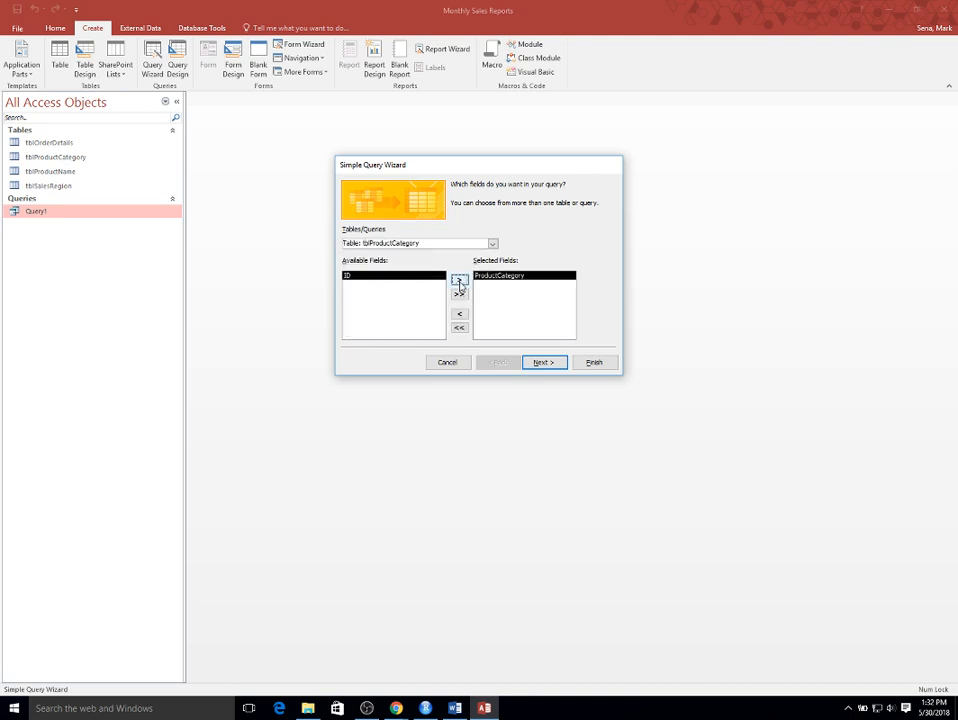
Step: Title the query Query2 and finish the wizard with the query opened to view information
click(543, 363)
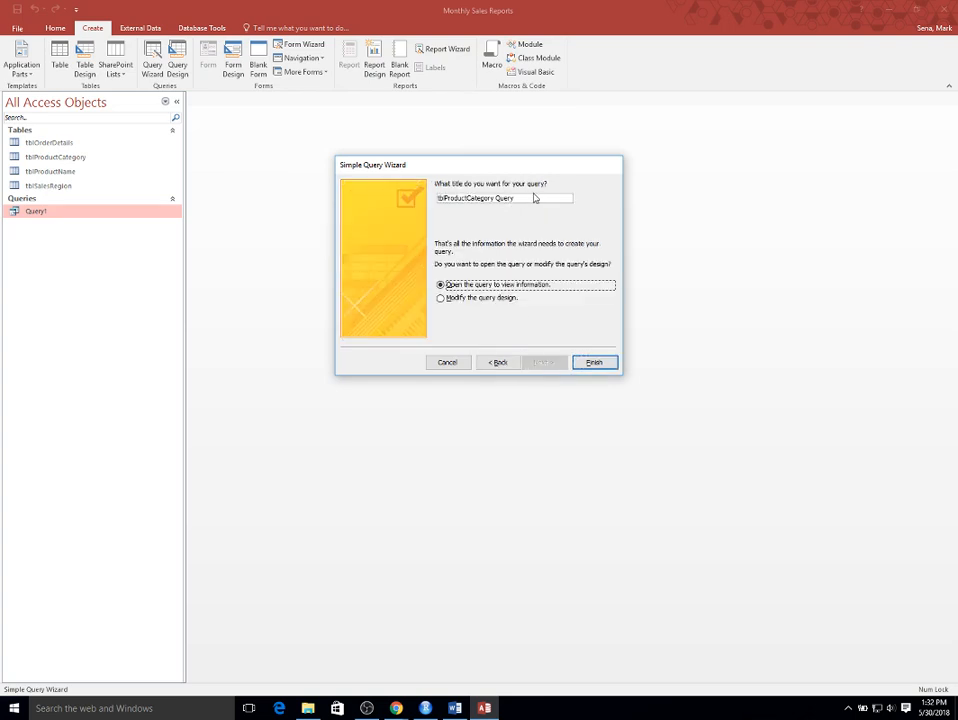
click(526, 201)
drag(526, 201, 400, 201)
text(Query2)
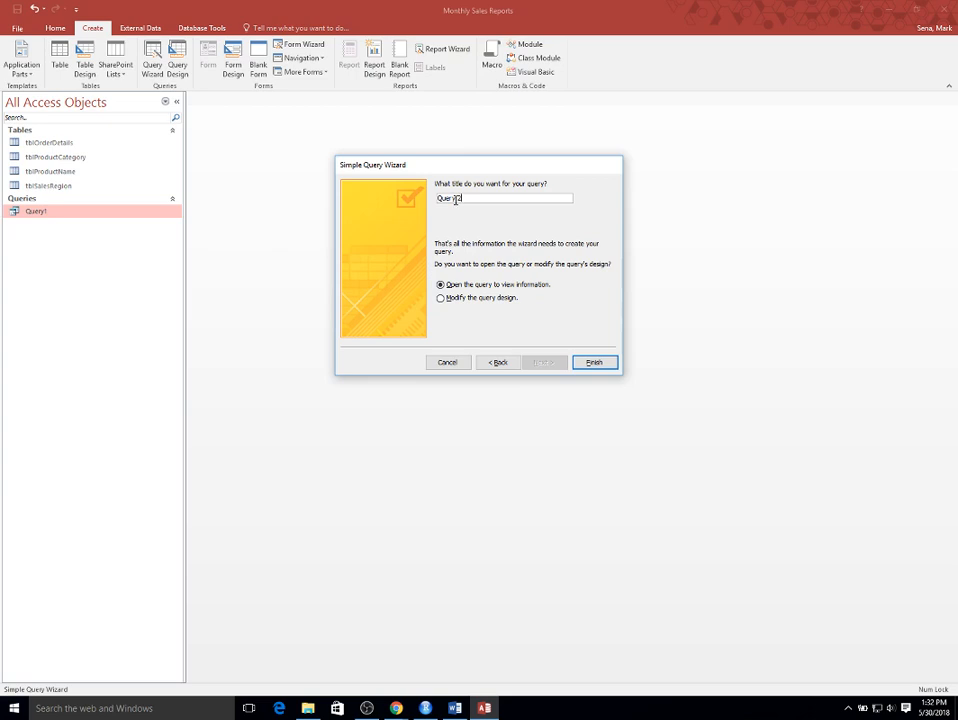
click(591, 362)
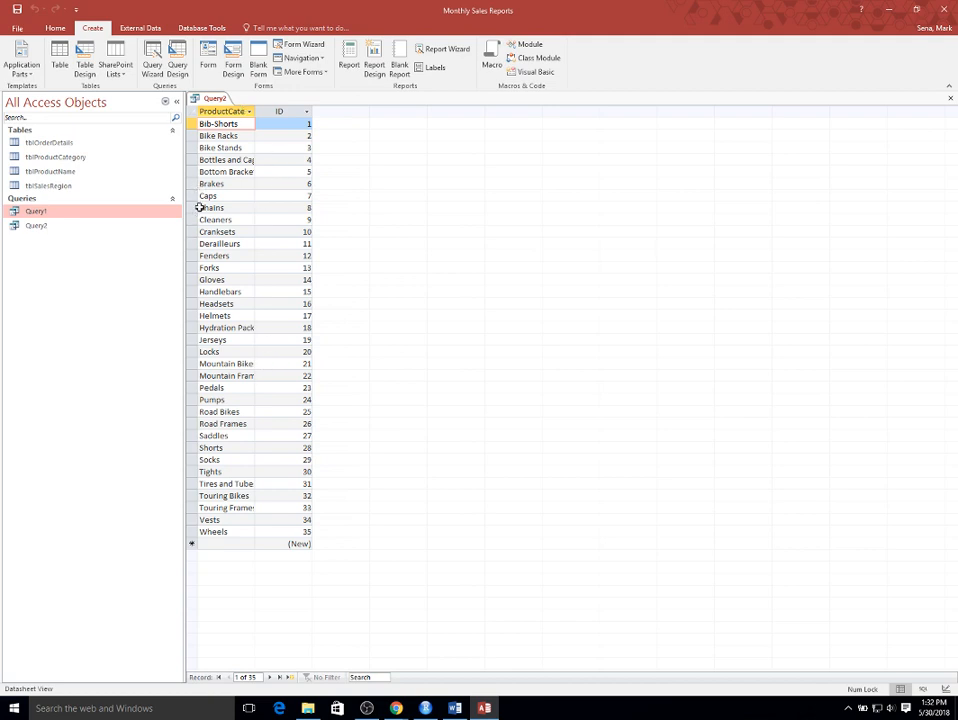
Step: Open Query2 in Design View and set the ProductCategory criterion to match records that start with "B"
right_click(56, 232)
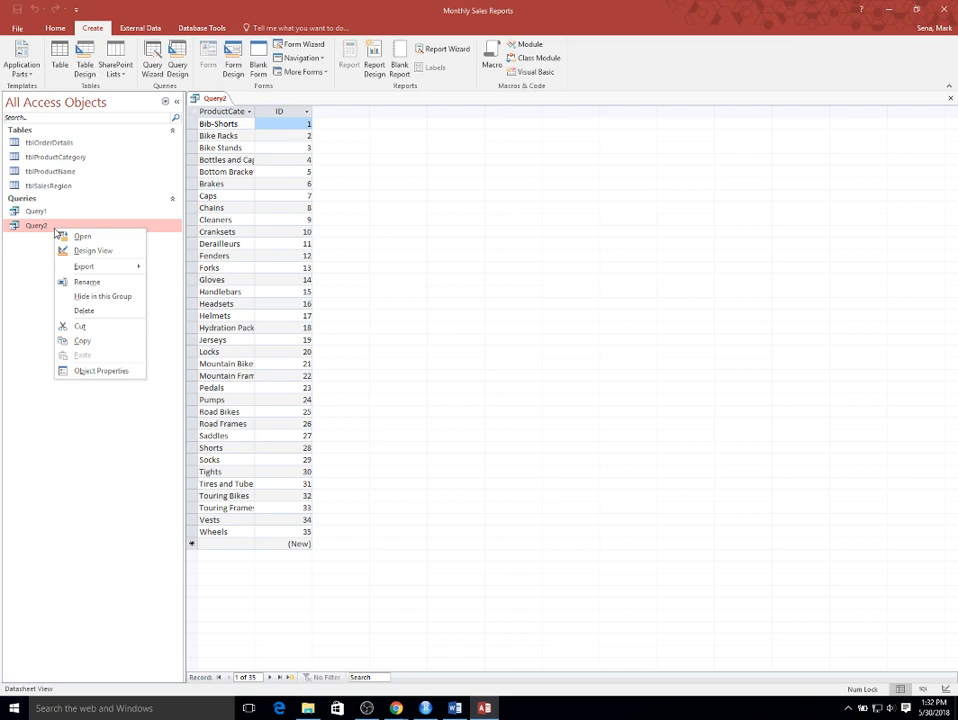
click(131, 252)
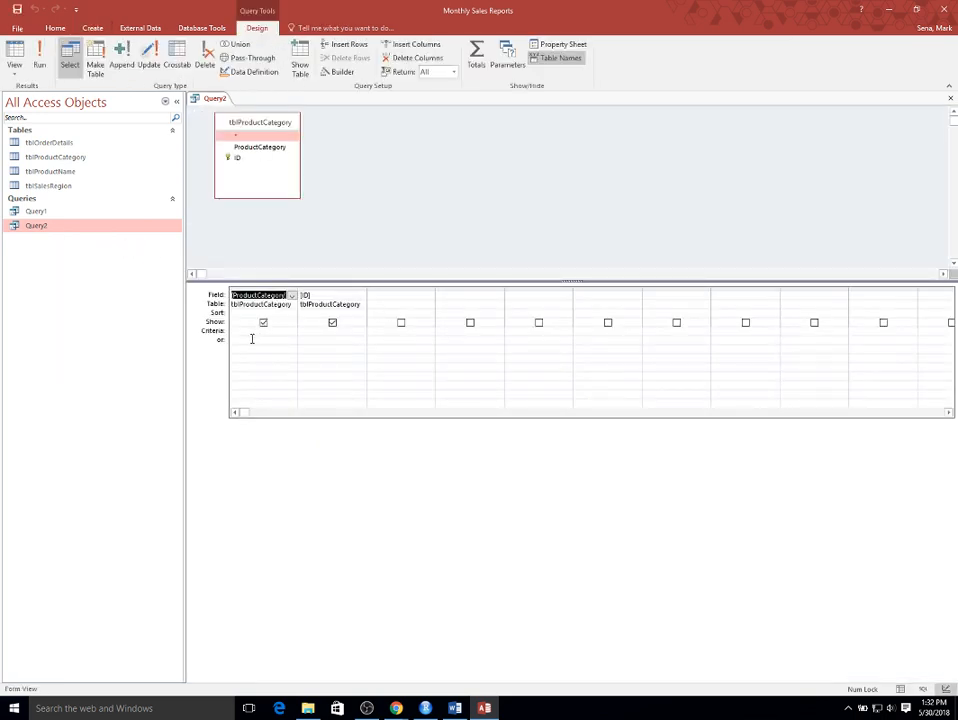
click(253, 335)
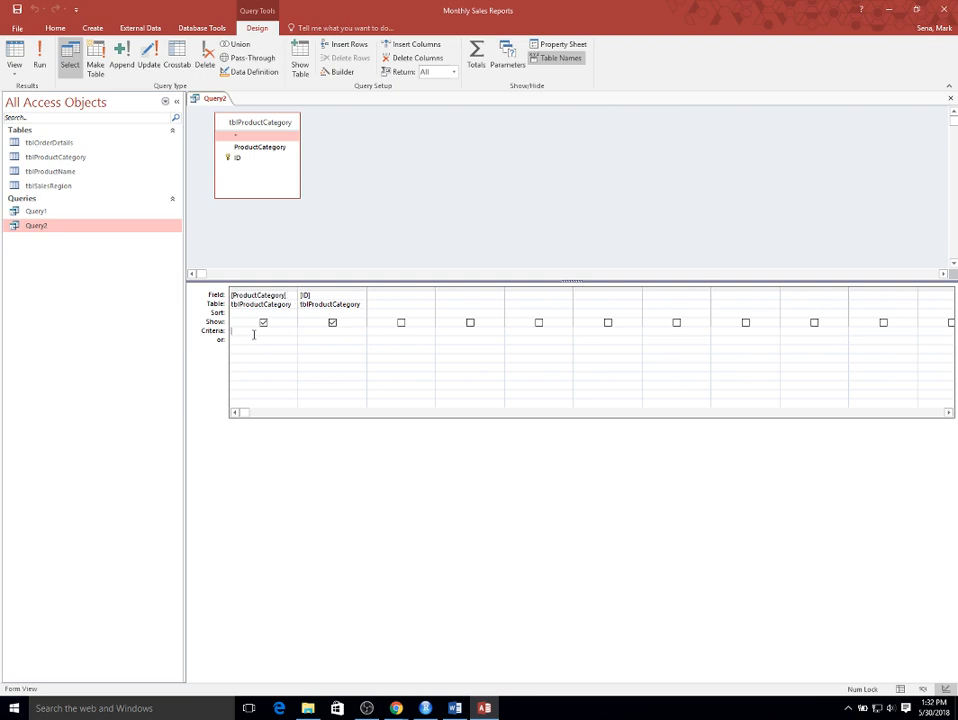
mouse_move(484, 710)
Step: Run Query2 and close it with its design changes saved
click(41, 63)
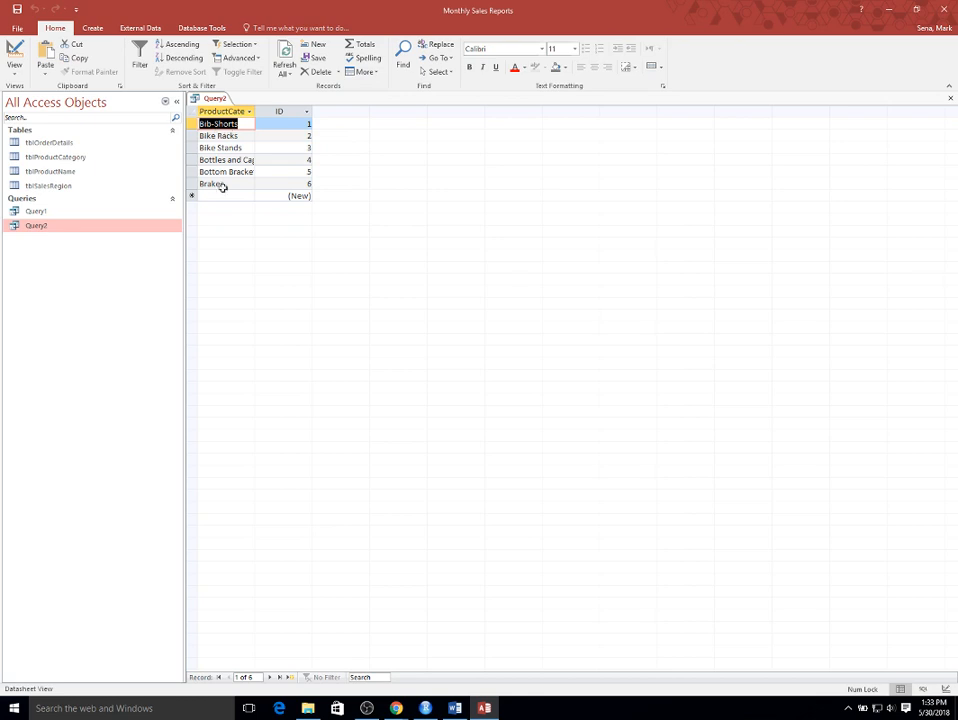
click(950, 97)
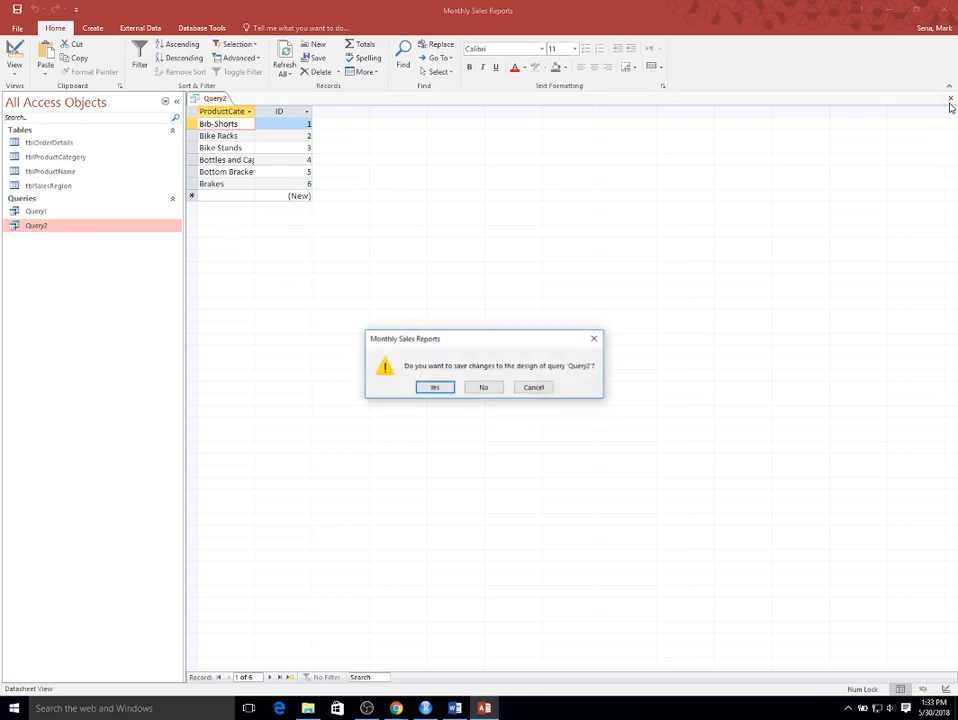
click(433, 388)
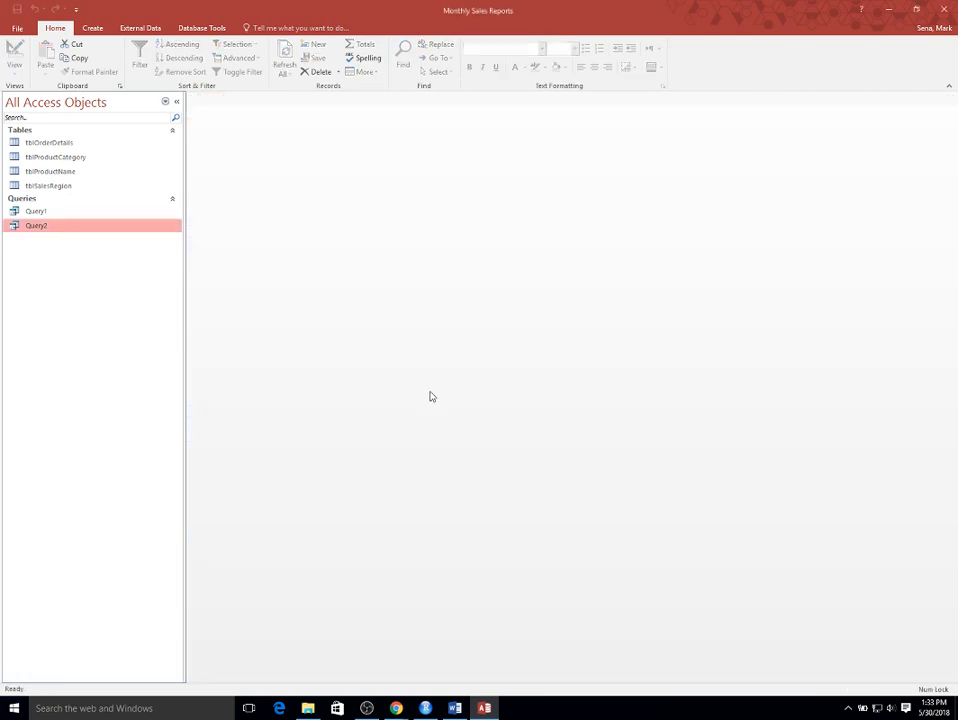
Step: Switch to the Word instructions and read item 3 on the SalesRegion query and its CountryRegionCode criteria
mouse_move(455, 710)
click(474, 636)
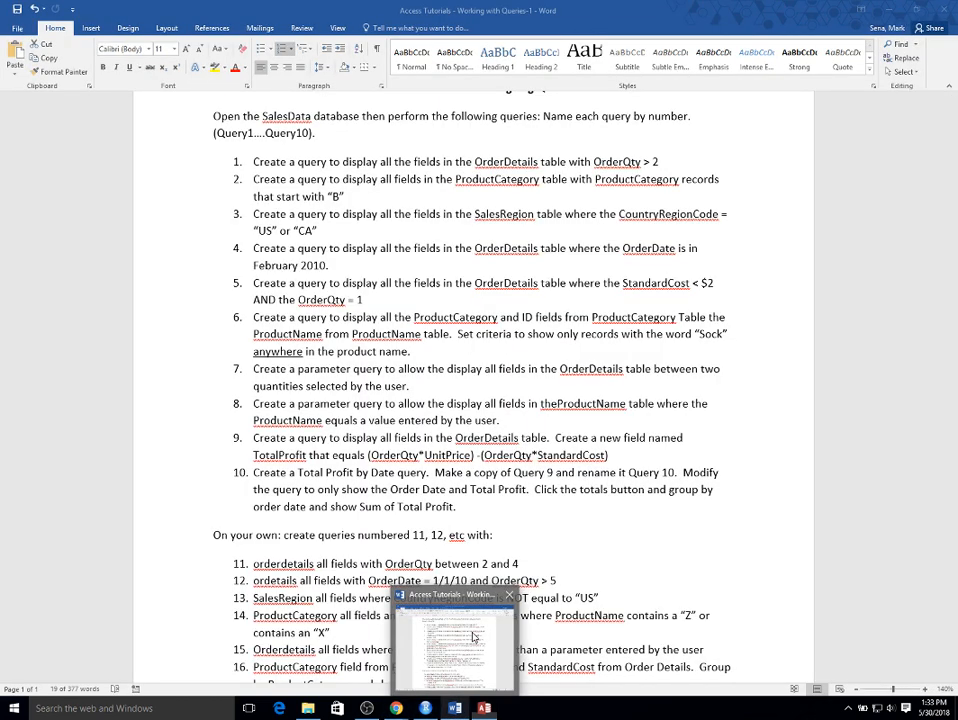
click(380, 248)
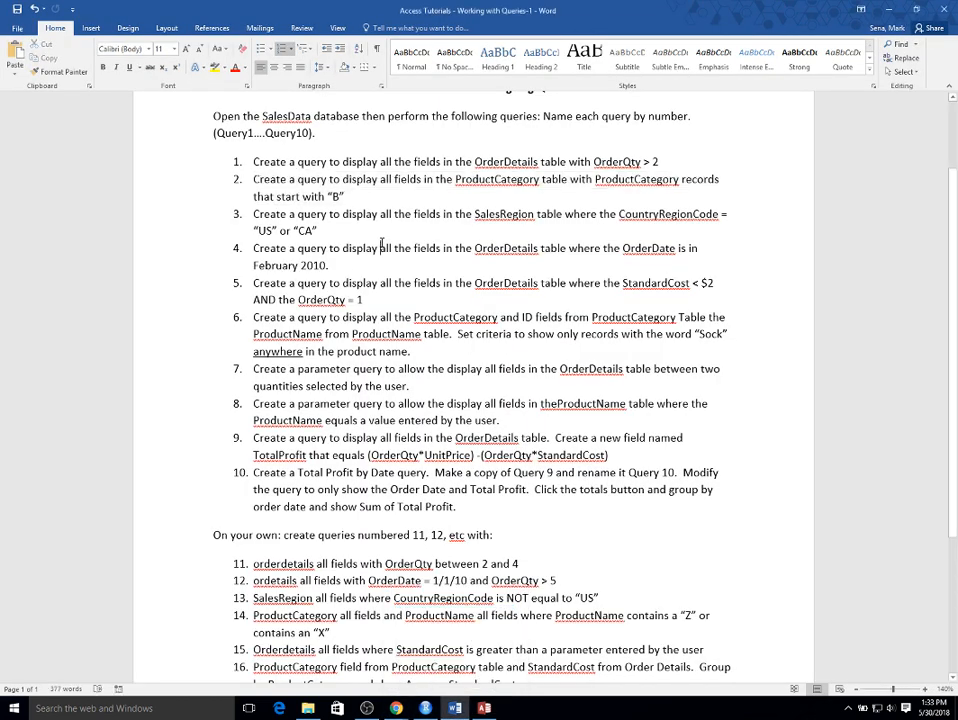
drag(254, 214, 338, 234)
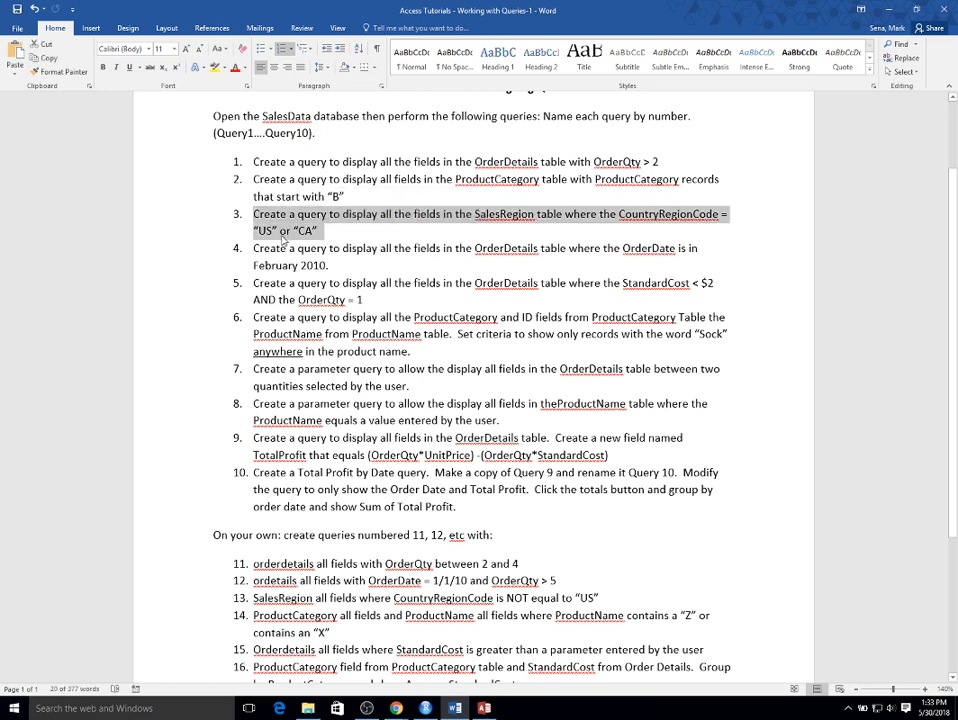
click(546, 216)
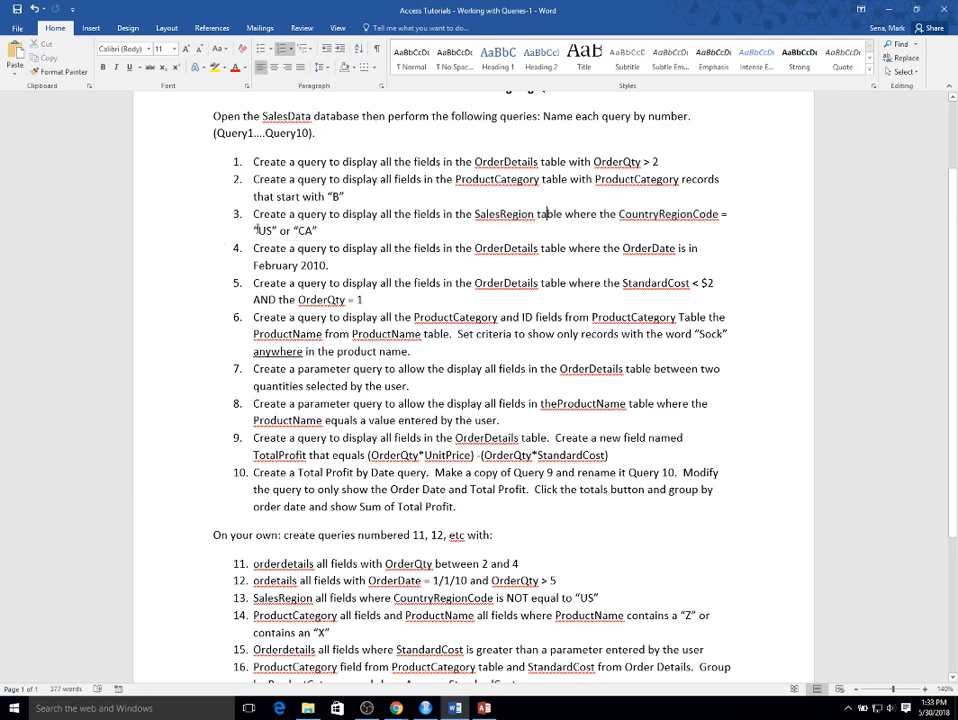
Step: Switch to the Access database and start a simple query in the Query Wizard with all fields from tblSalesRegion
drag(245, 230, 343, 239)
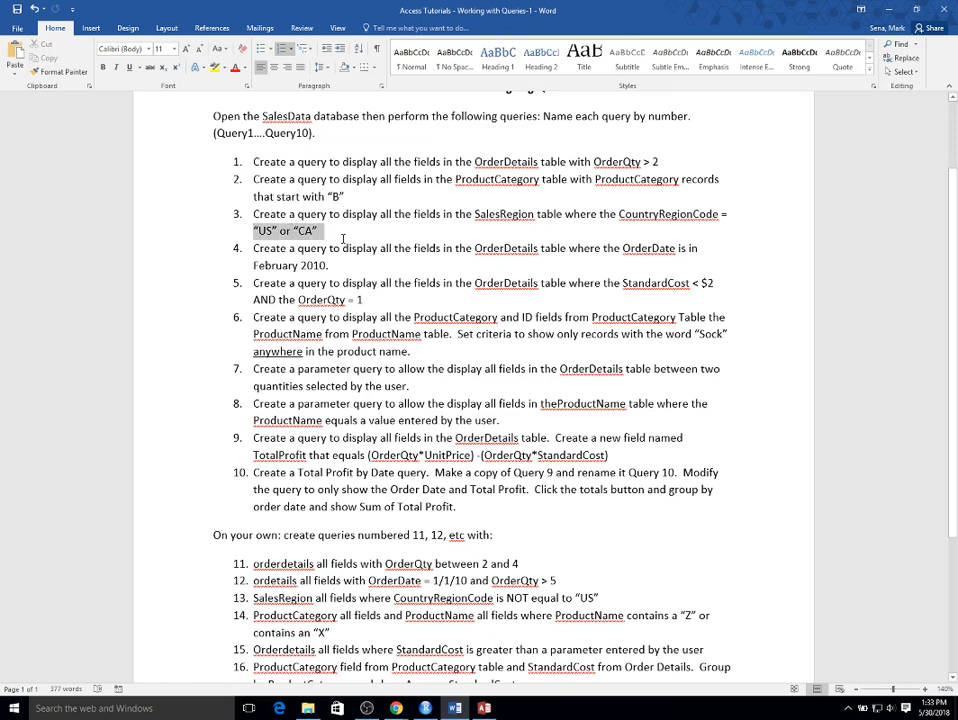
mouse_move(488, 708)
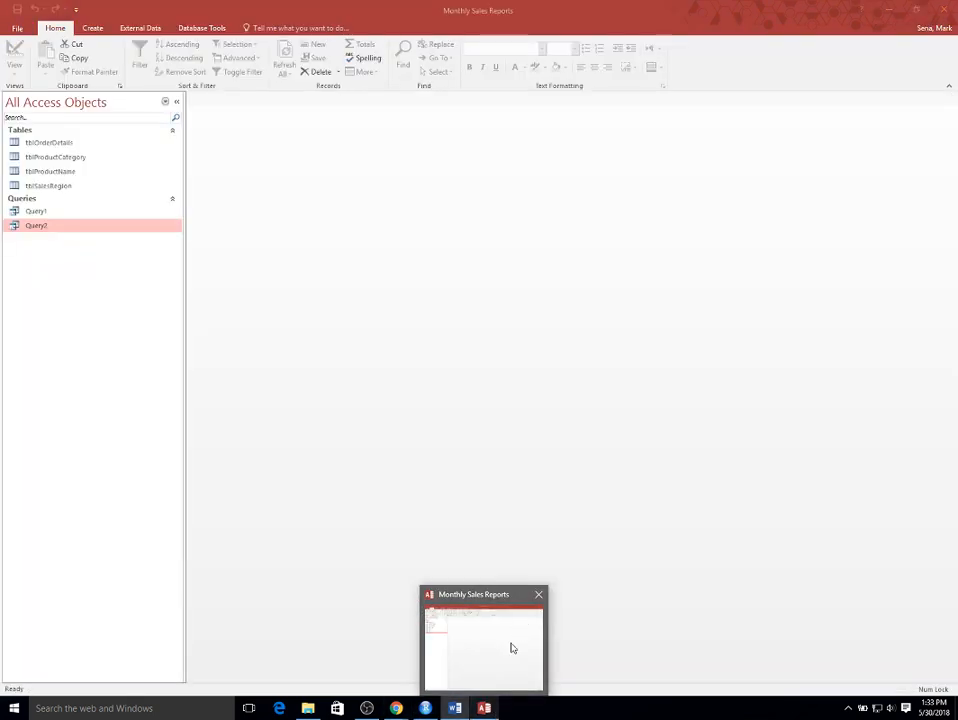
click(511, 646)
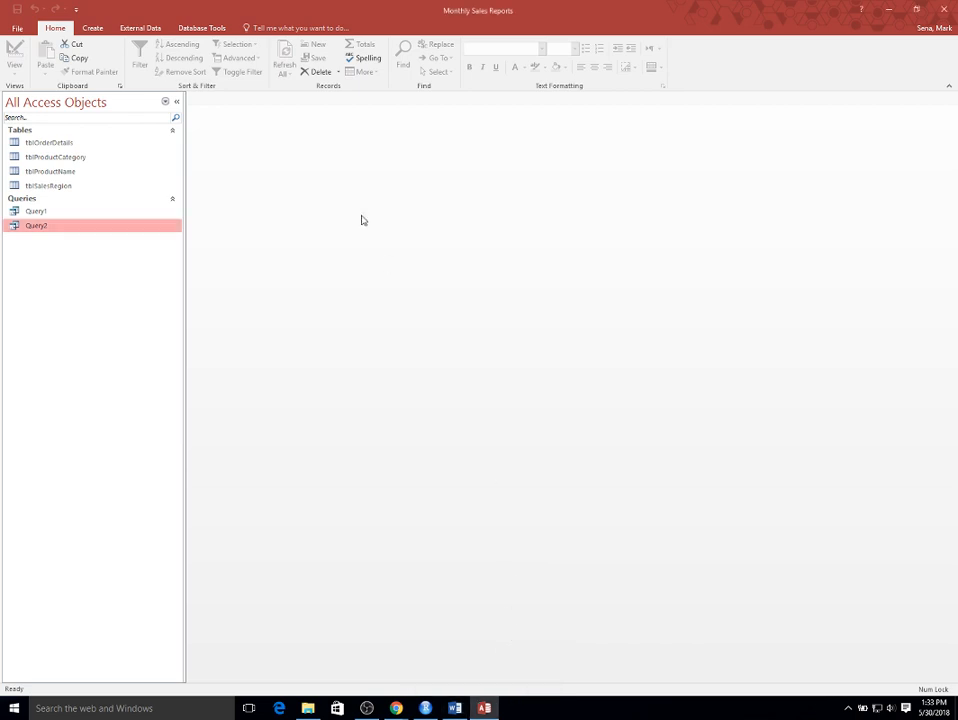
click(92, 31)
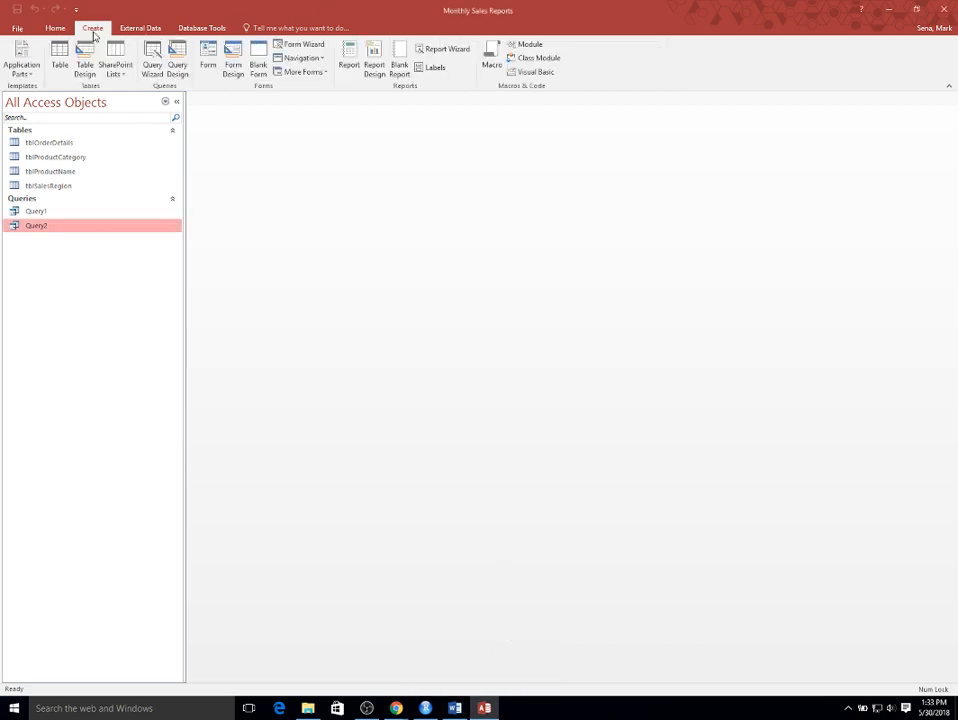
click(152, 60)
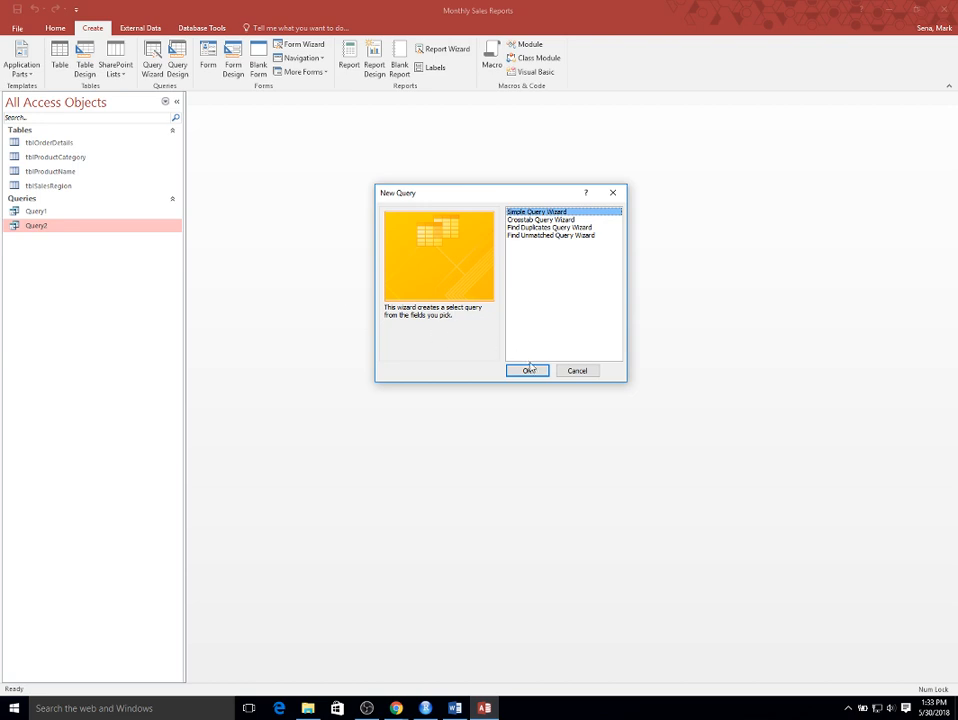
click(528, 370)
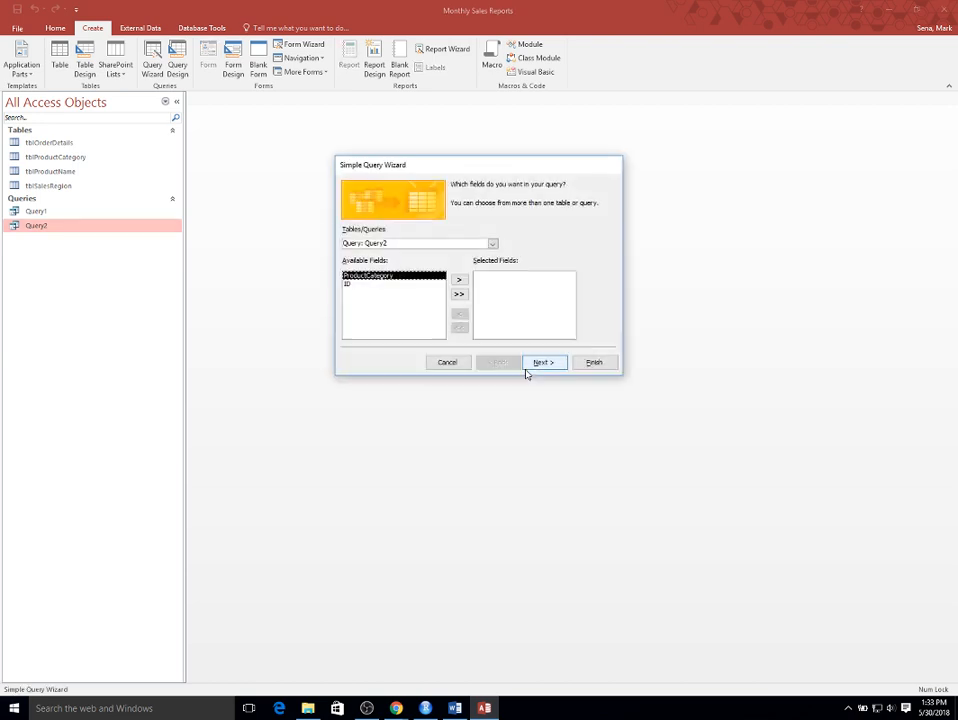
click(492, 245)
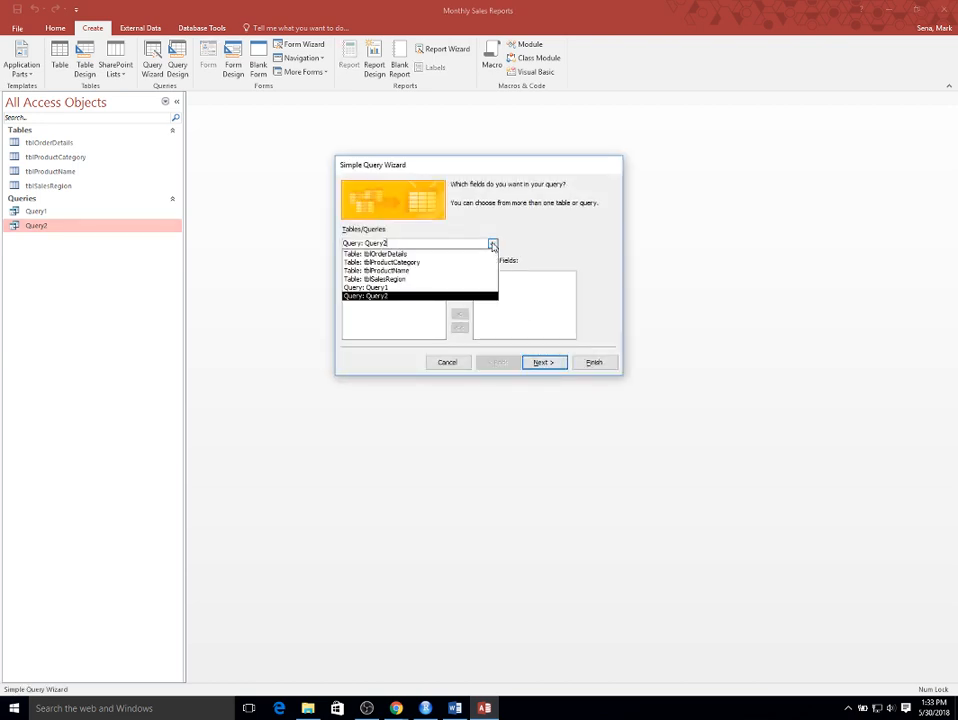
click(475, 279)
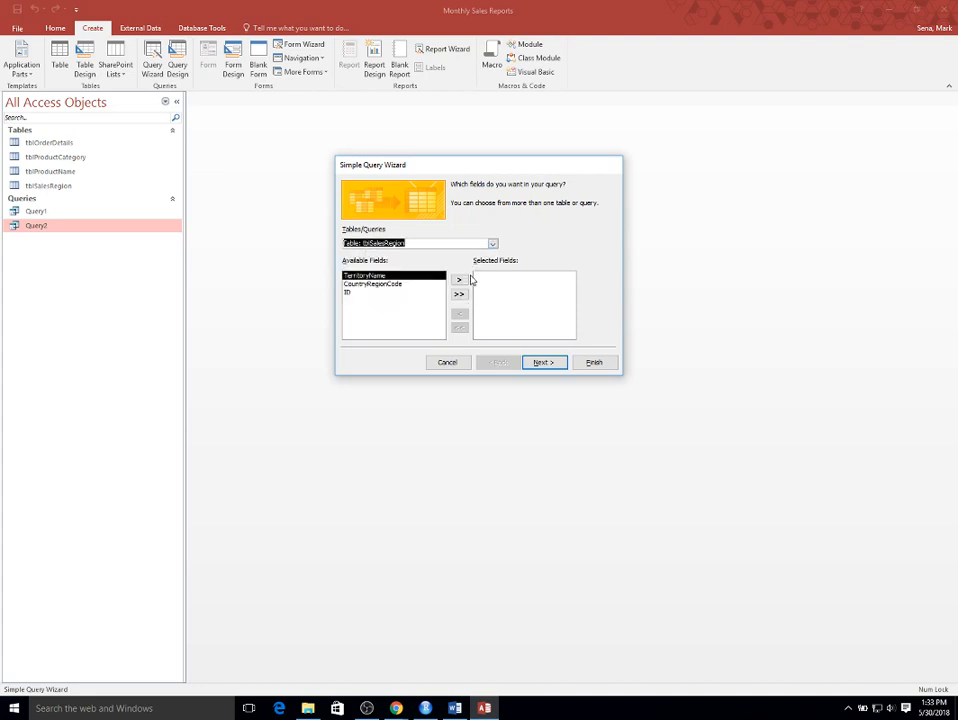
click(459, 293)
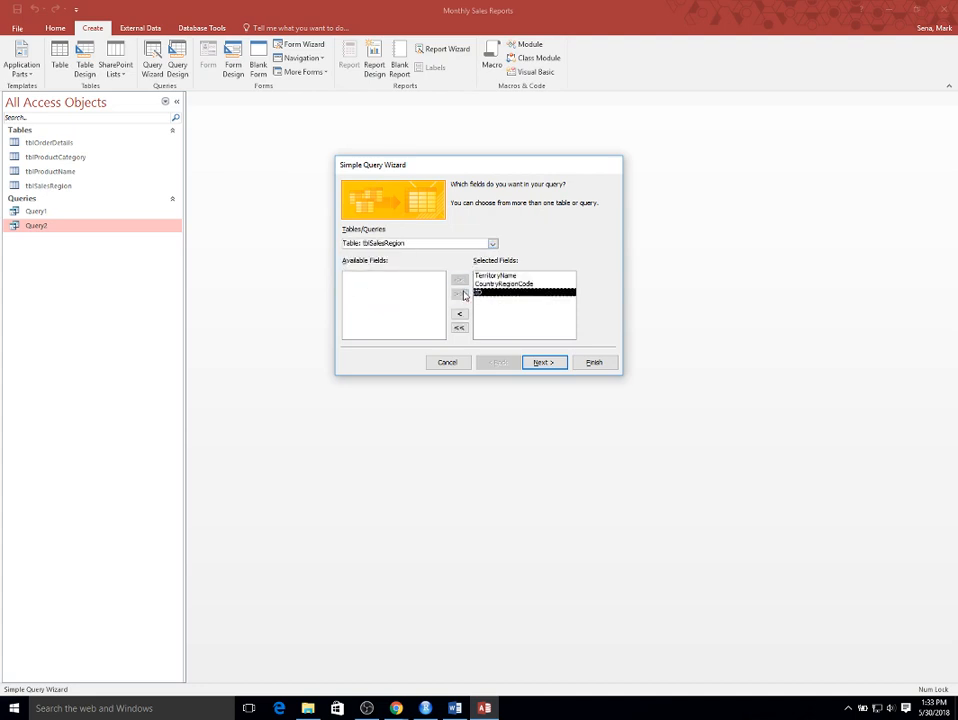
Step: Title the query "Query 3" and finish the wizard with the query opened to view information
click(542, 363)
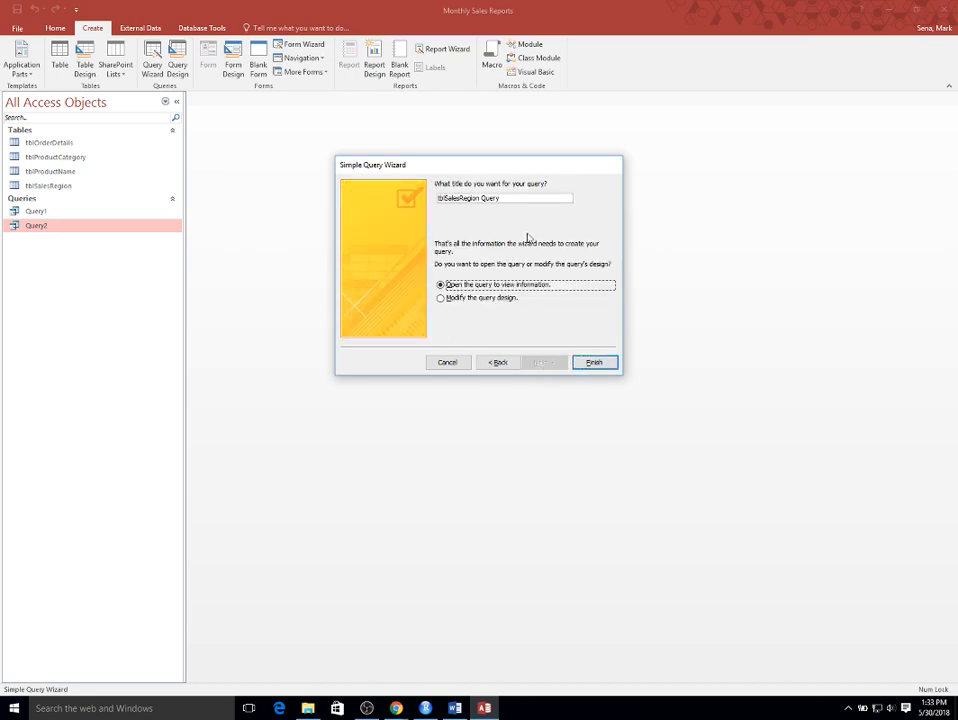
drag(520, 199, 375, 189)
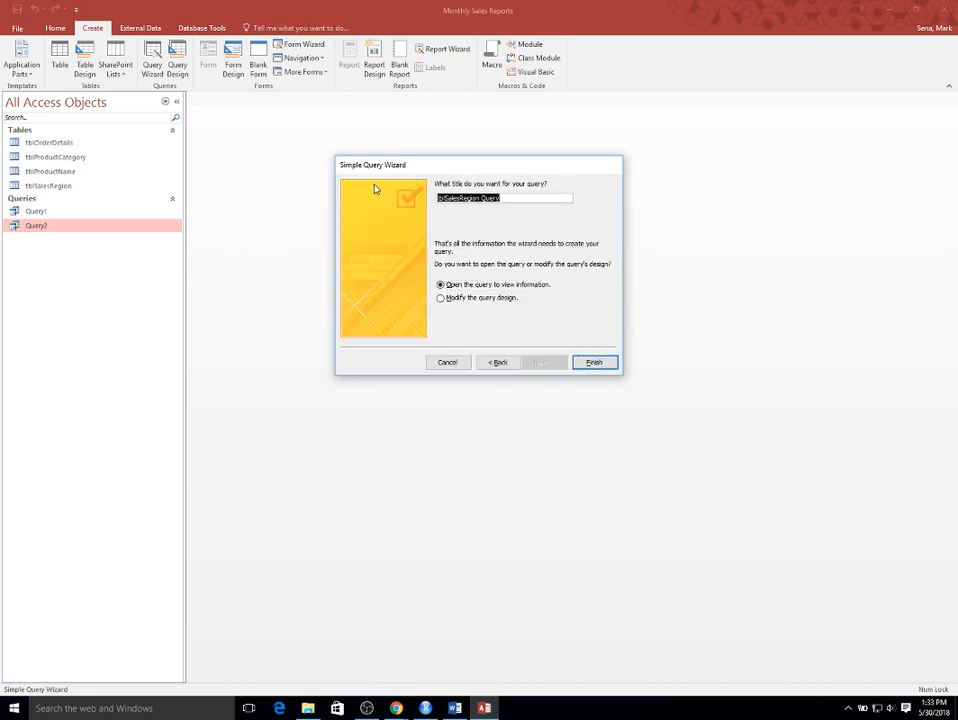
text(Query 3)
click(594, 364)
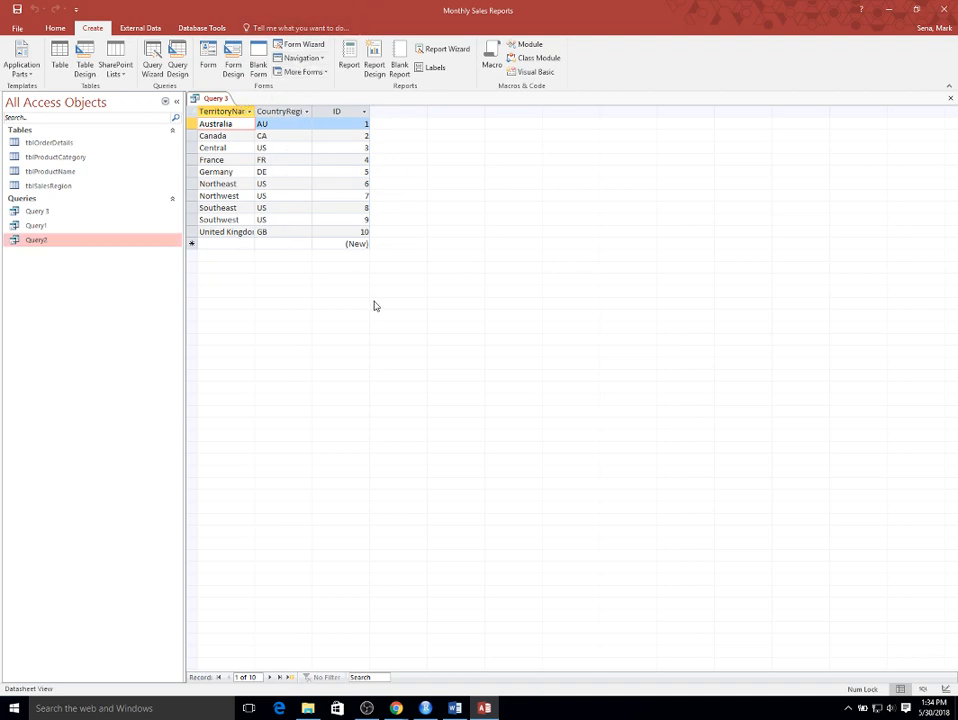
right_click(124, 242)
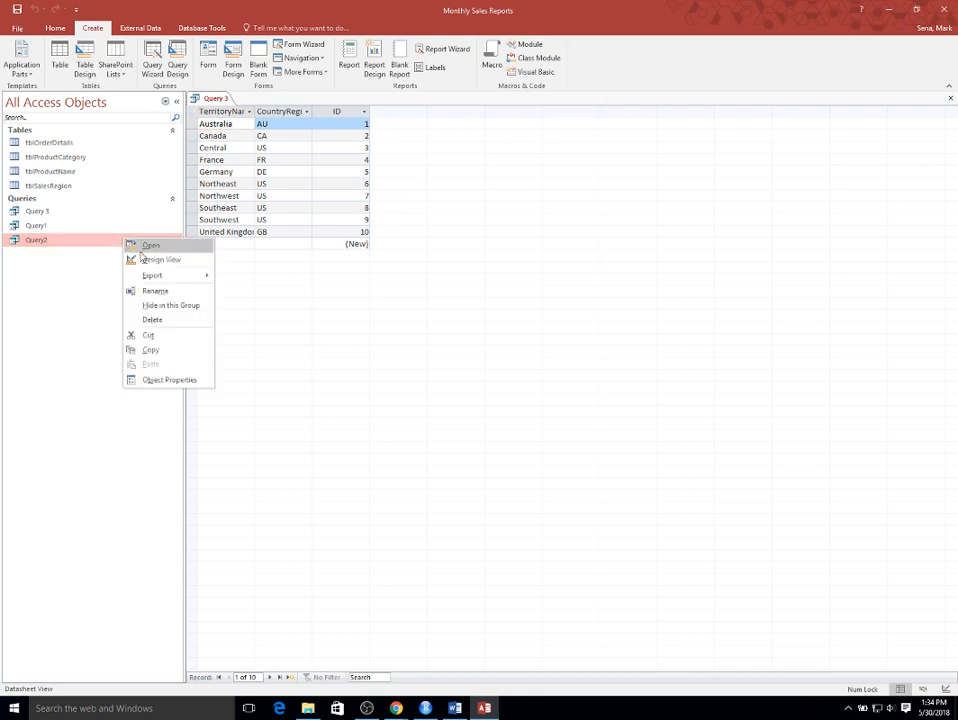
click(161, 261)
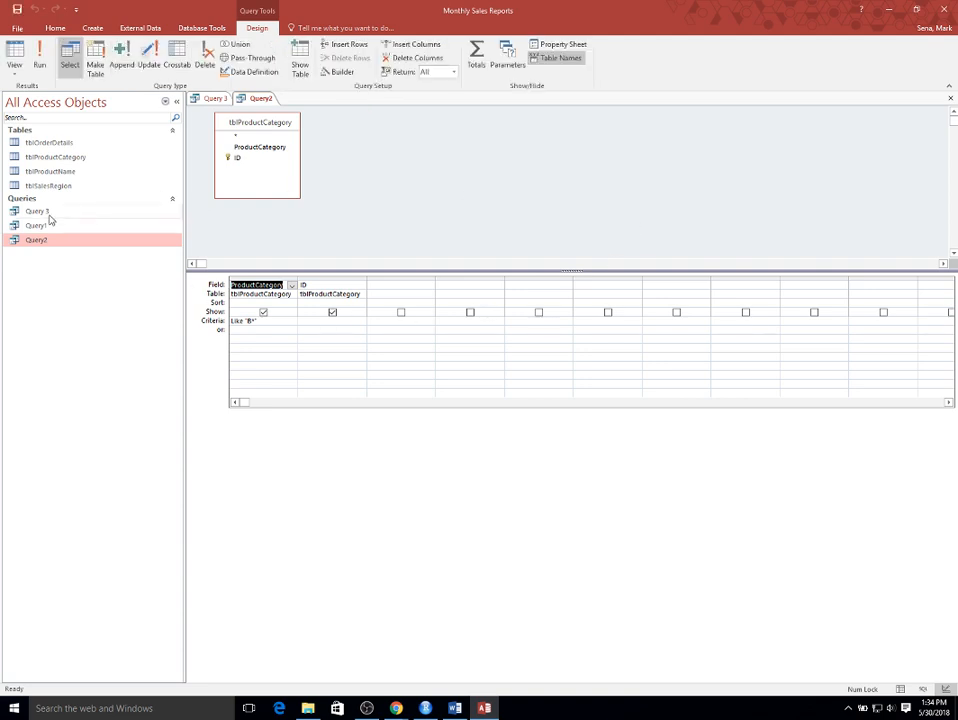
click(950, 101)
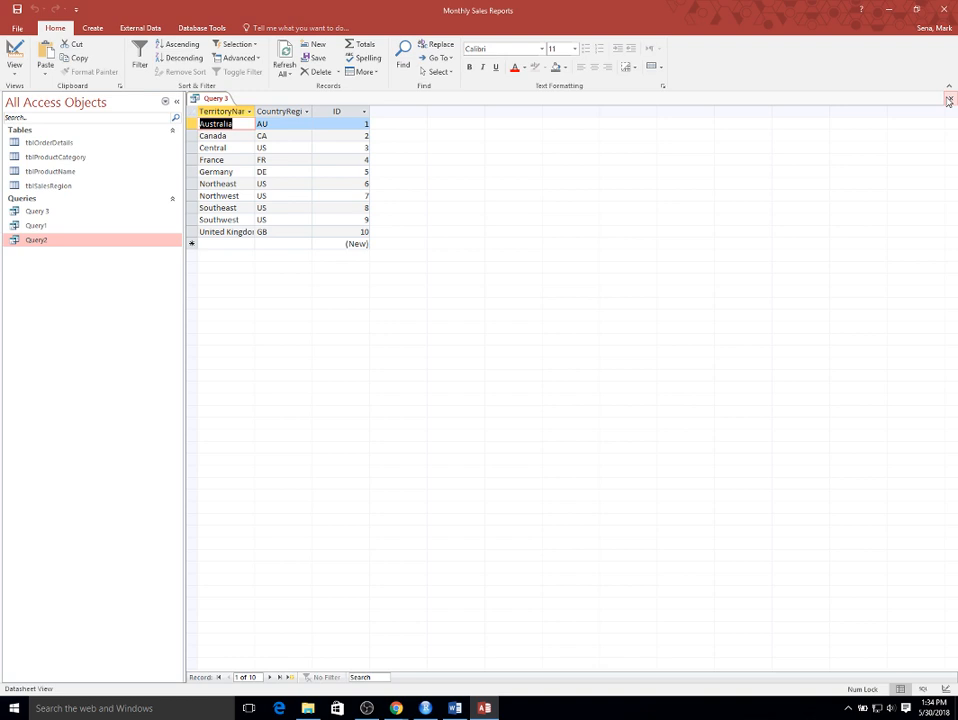
Step: Open Query 3 in Design View and set the CountryRegionCode criteria to "US" or "CA", on separate criteria rows
right_click(57, 213)
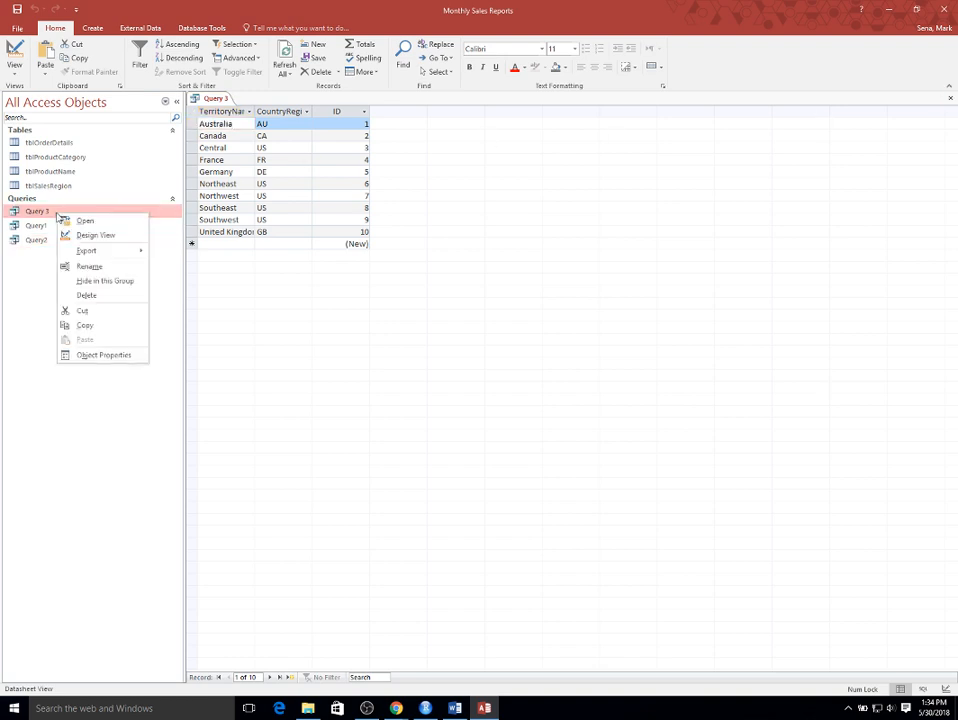
click(86, 237)
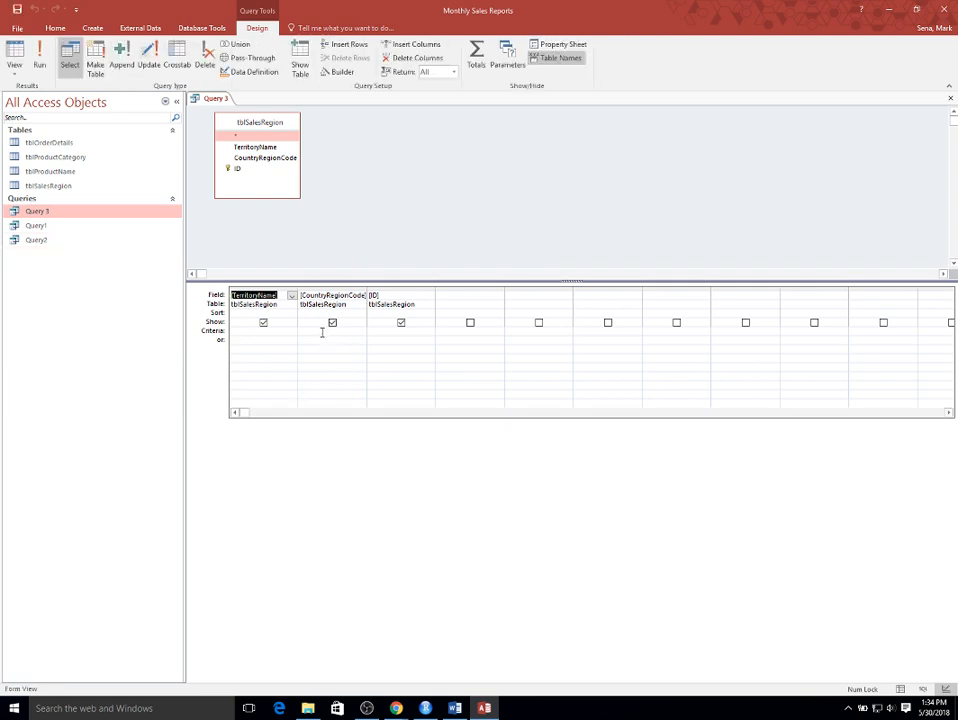
click(322, 333)
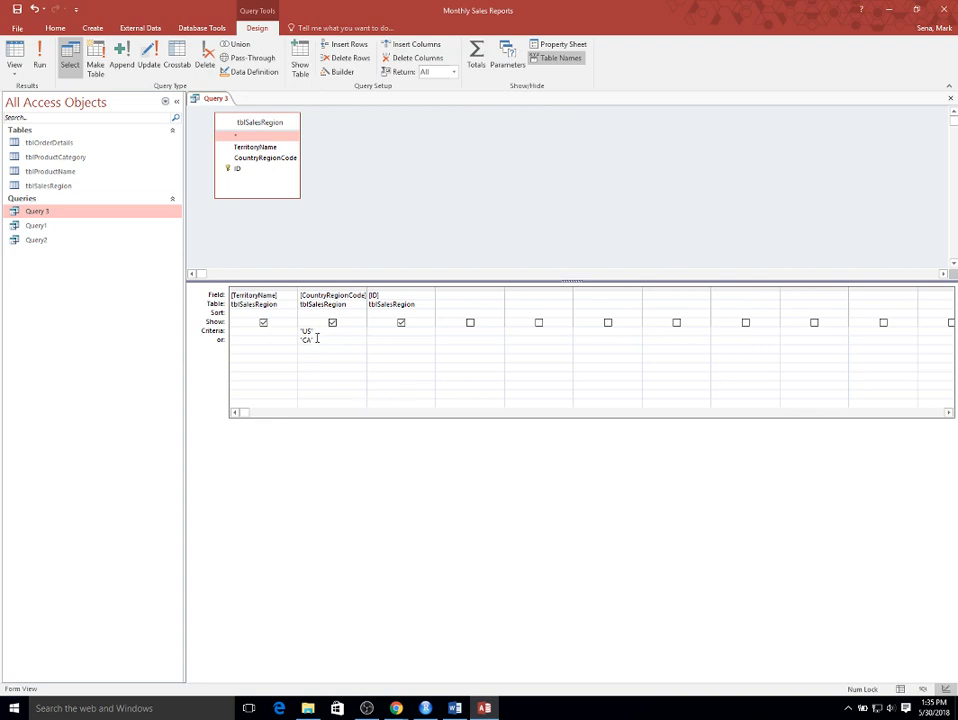
Step: Run Query 3 and close it with its design changes saved
click(38, 62)
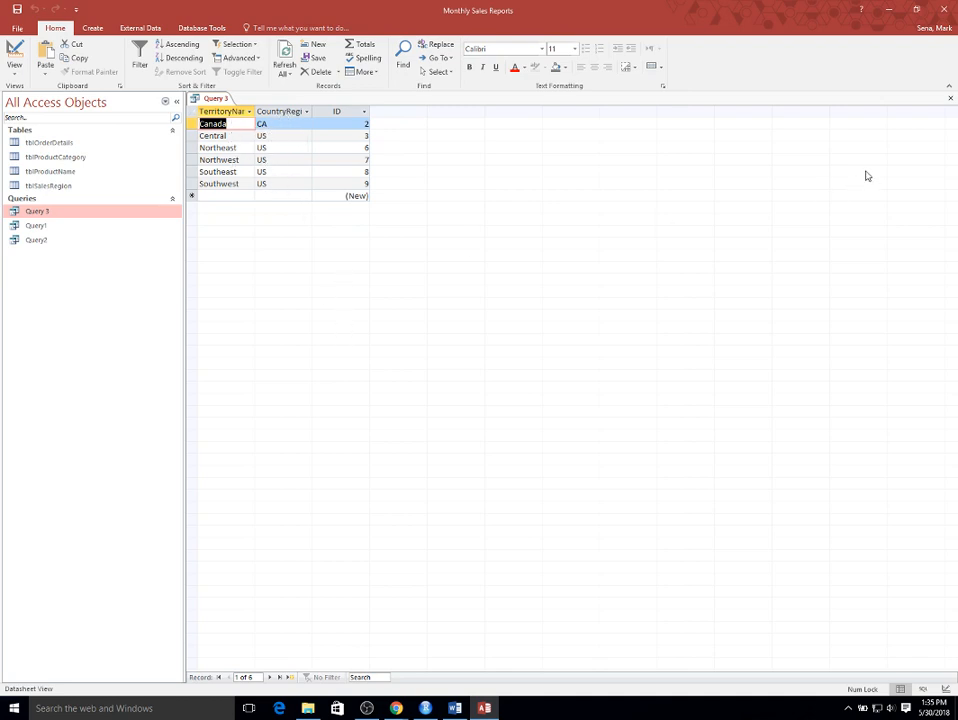
click(950, 97)
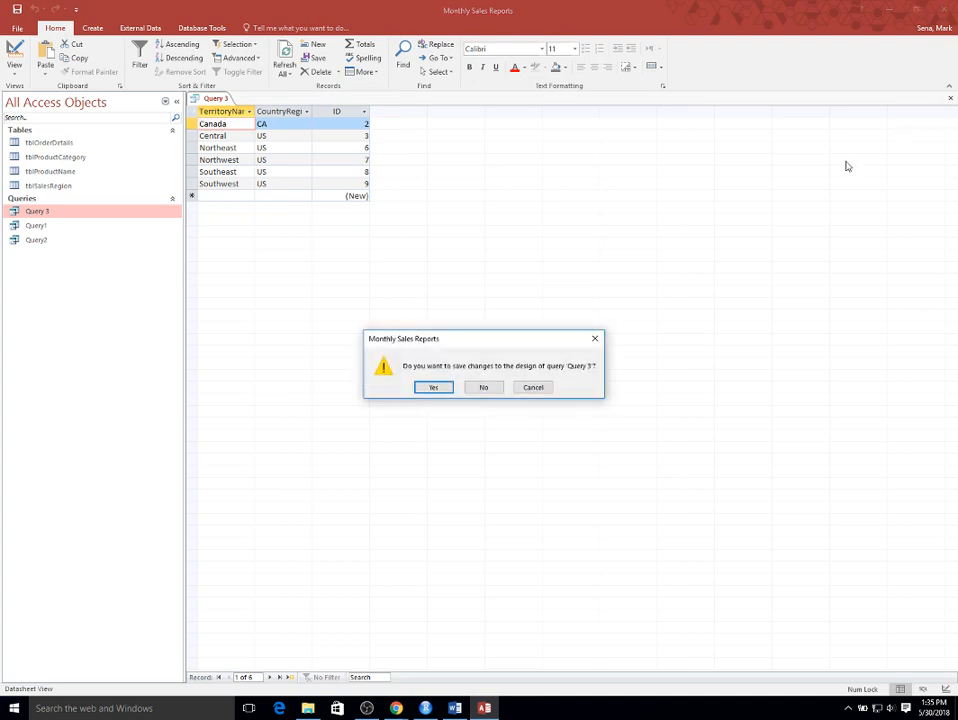
click(433, 389)
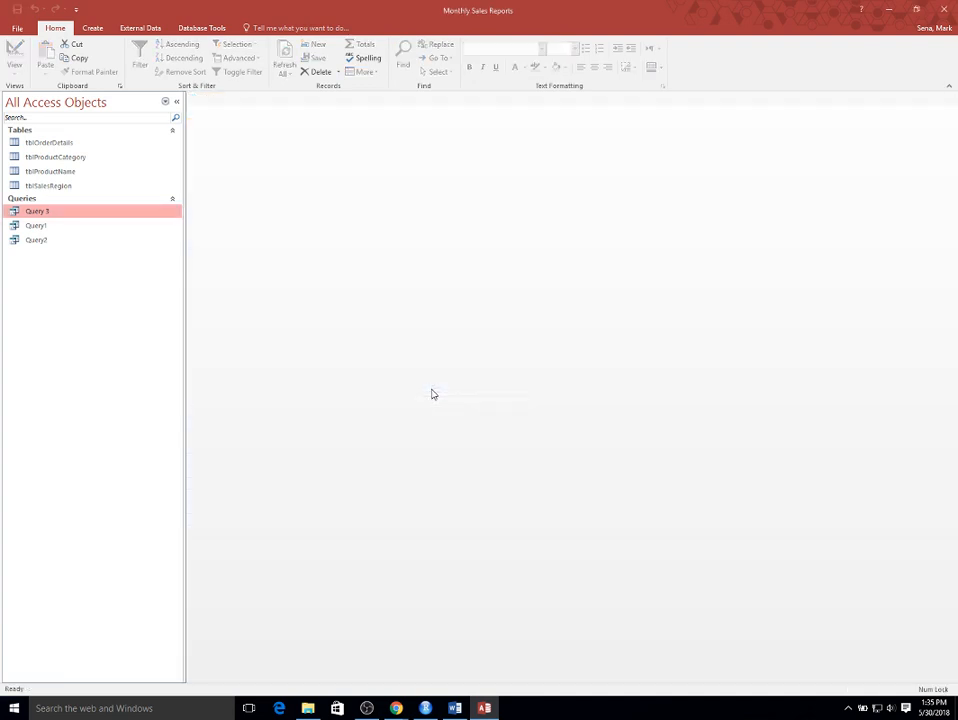
Step: Rename the SalesRegion query as Query3, without the space
right_click(43, 213)
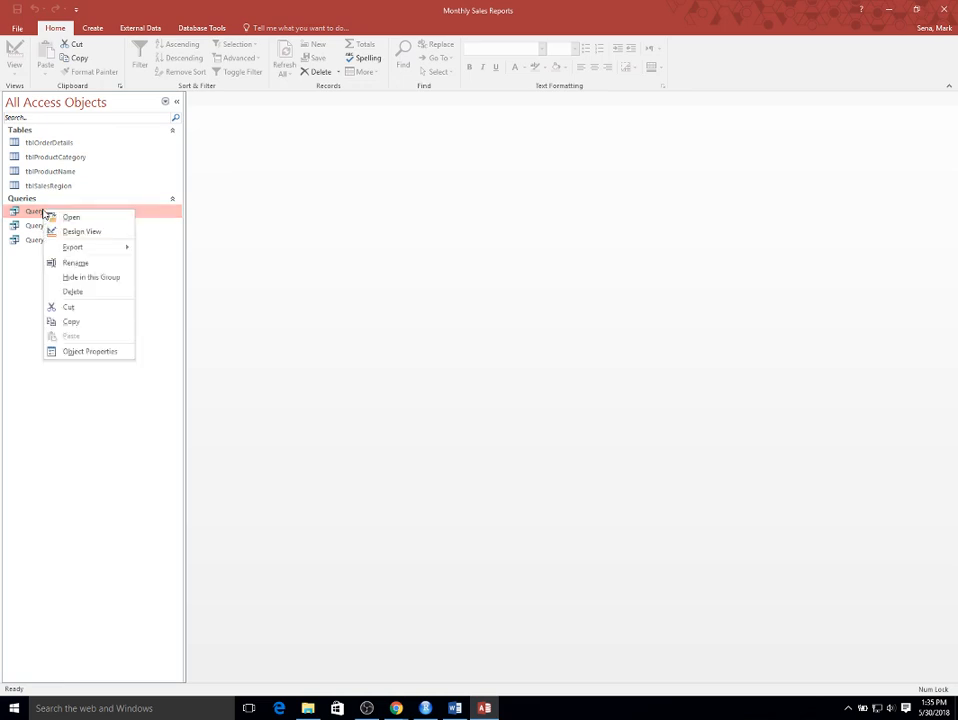
click(66, 263)
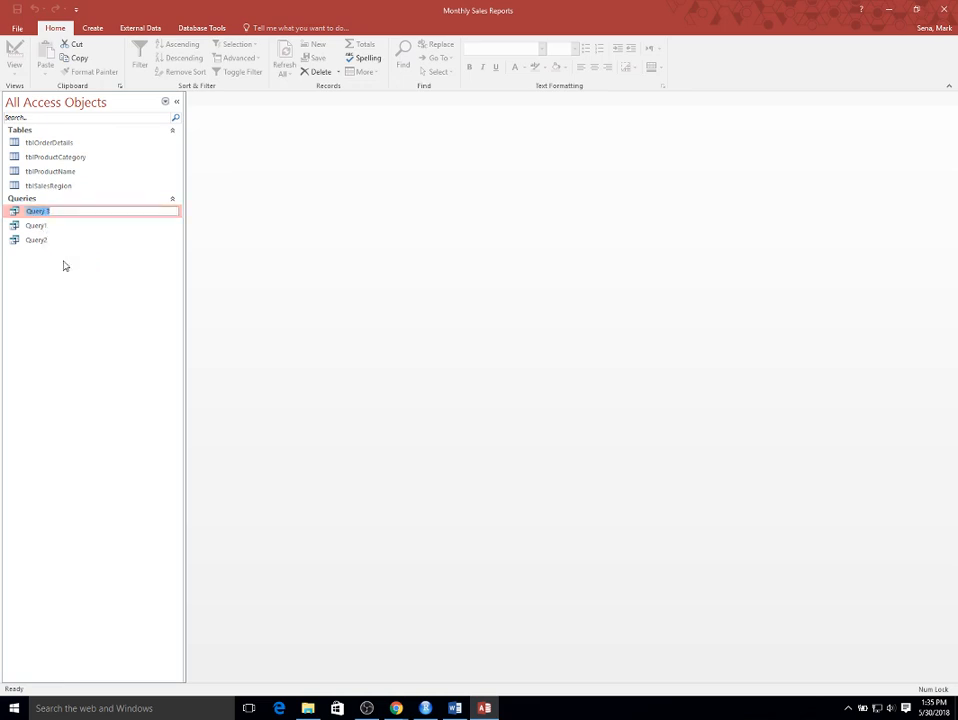
click(50, 212)
key(BackSpace)
text(3)
key(Return)
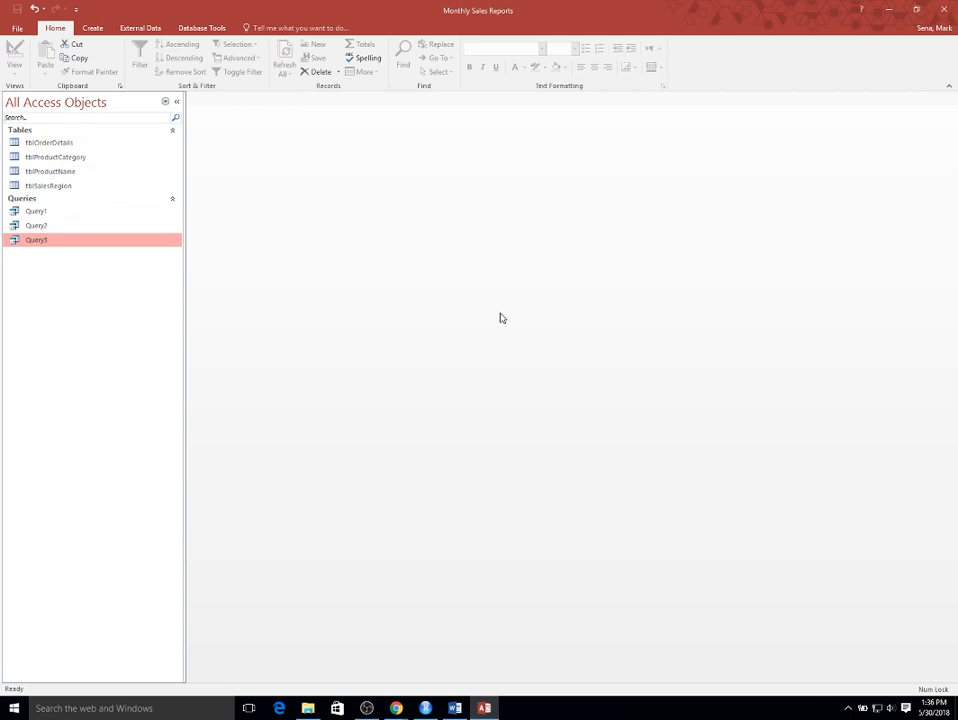
Step: Switch to the Word instructions and read item 4 on the OrderDetails query and its OrderDate criterion
click(447, 709)
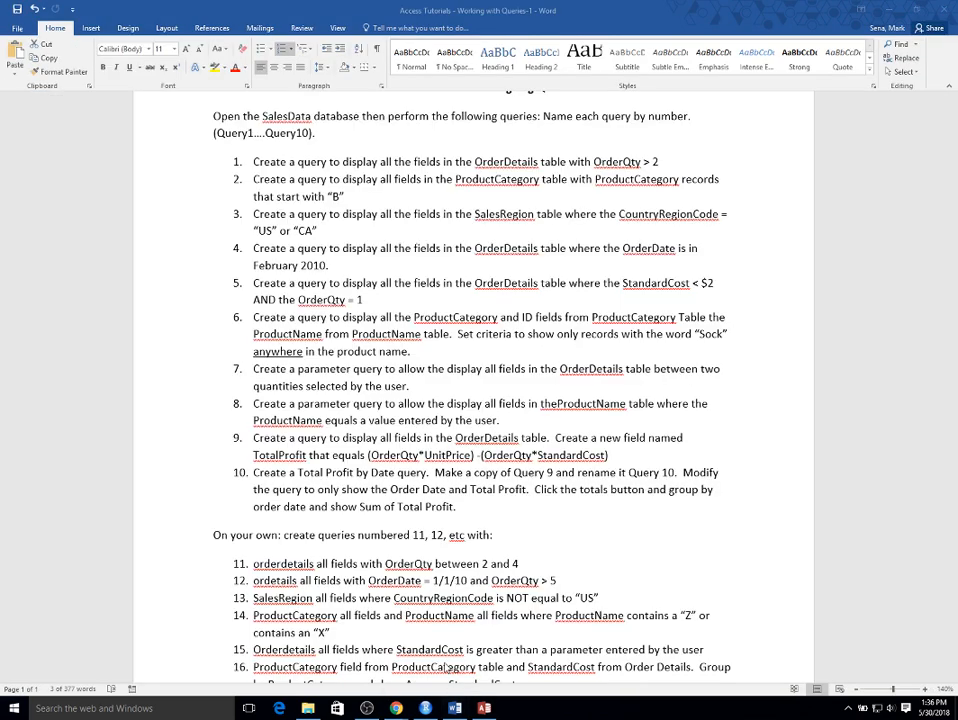
click(357, 261)
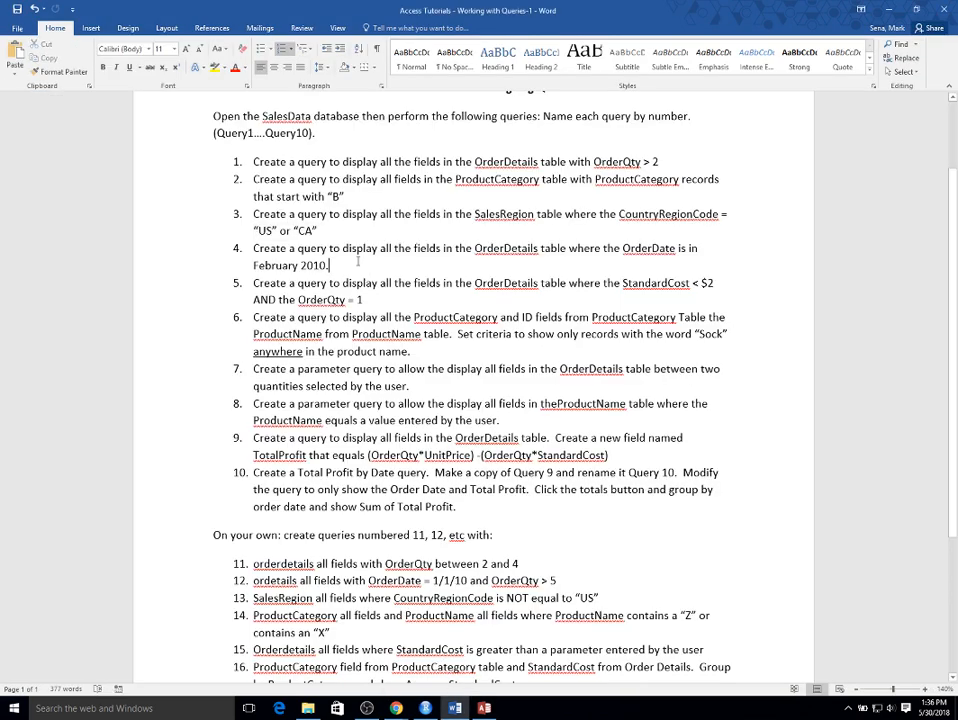
drag(357, 261, 241, 255)
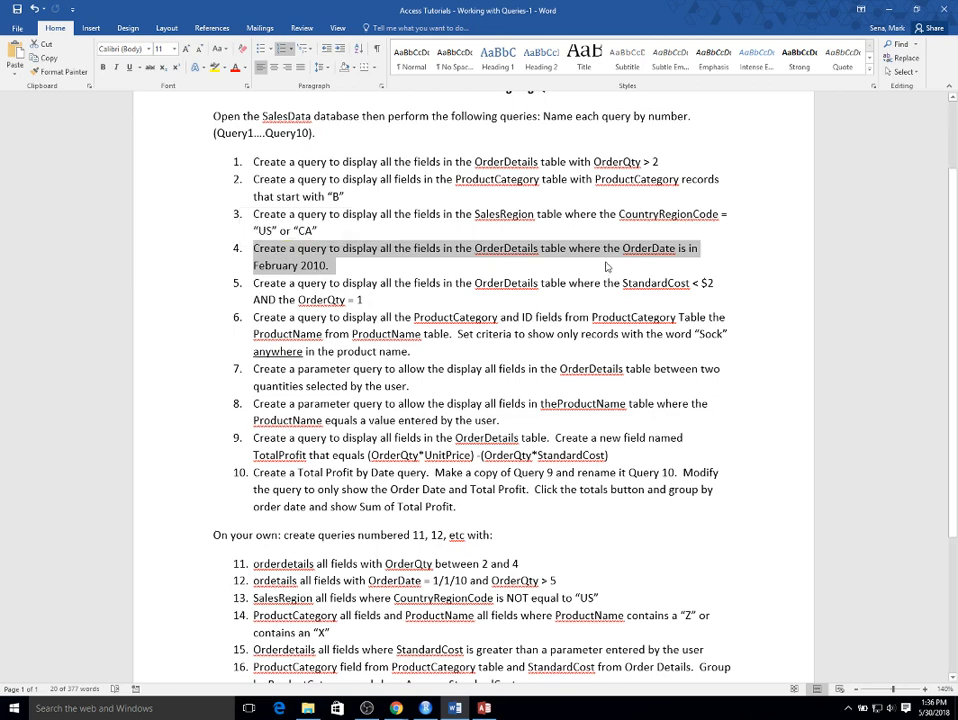
mouse_move(465, 716)
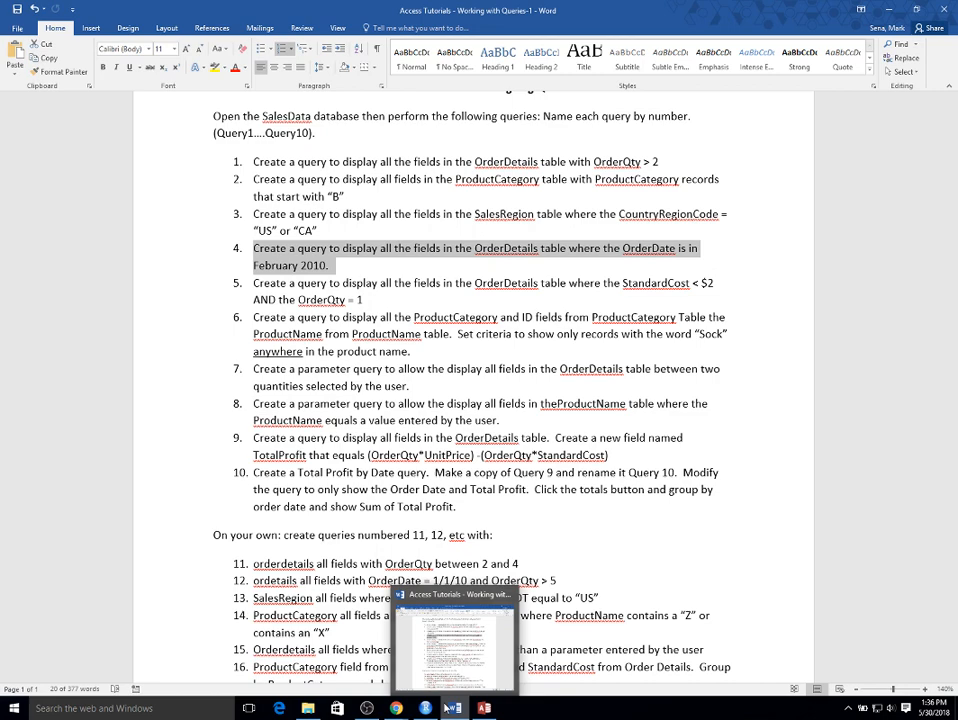
mouse_move(425, 708)
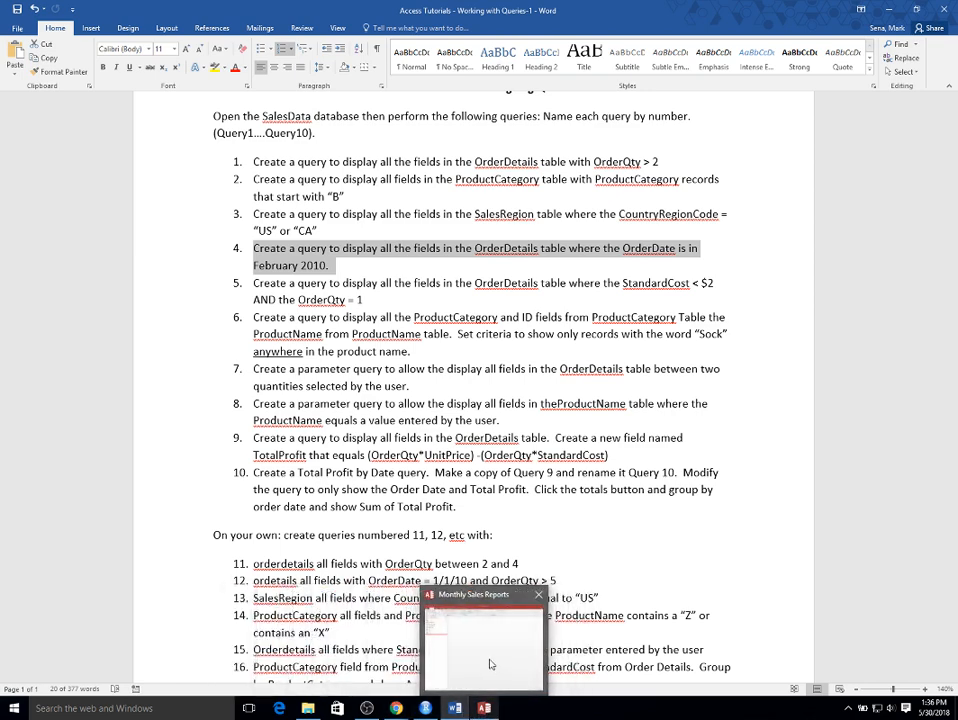
Step: Switch to Access and start a simple wizard query that includes all fields of tblOrderDetails
click(487, 663)
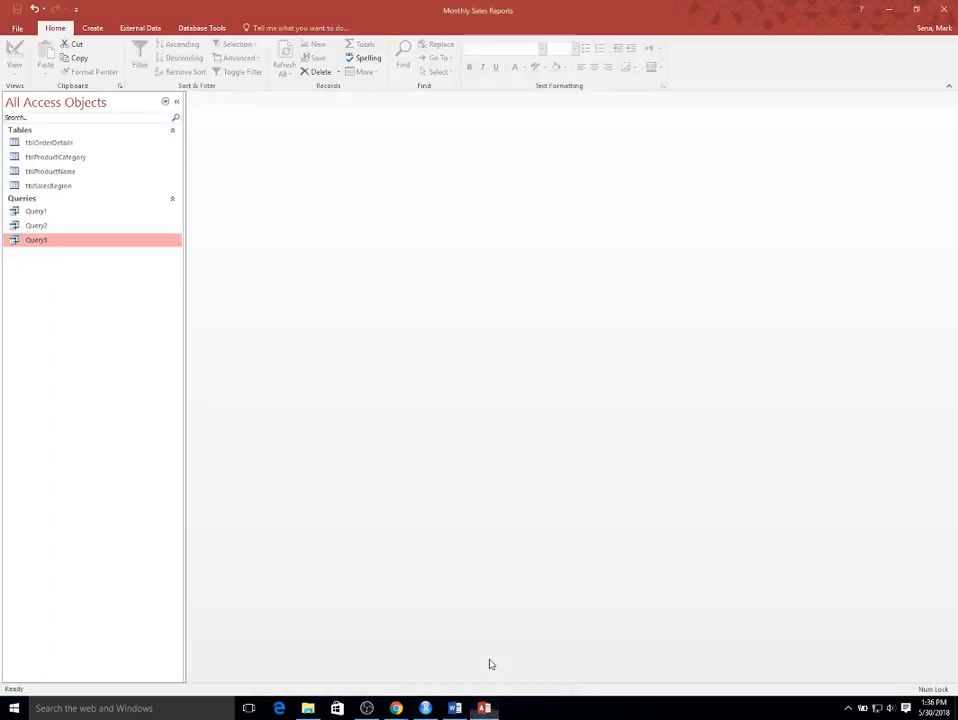
click(456, 706)
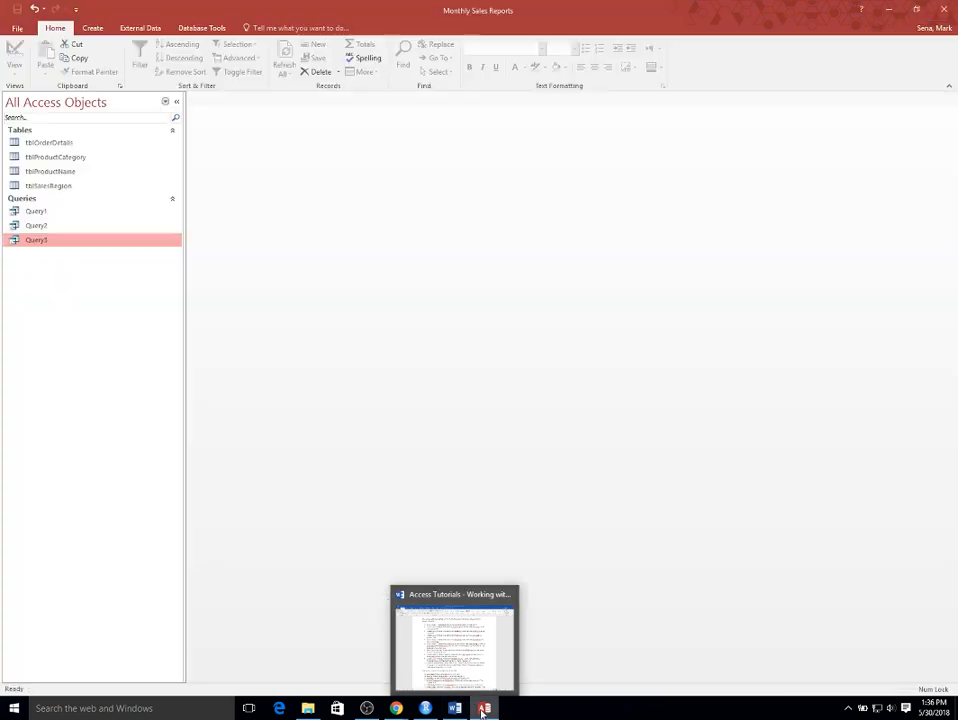
mouse_move(484, 706)
click(501, 679)
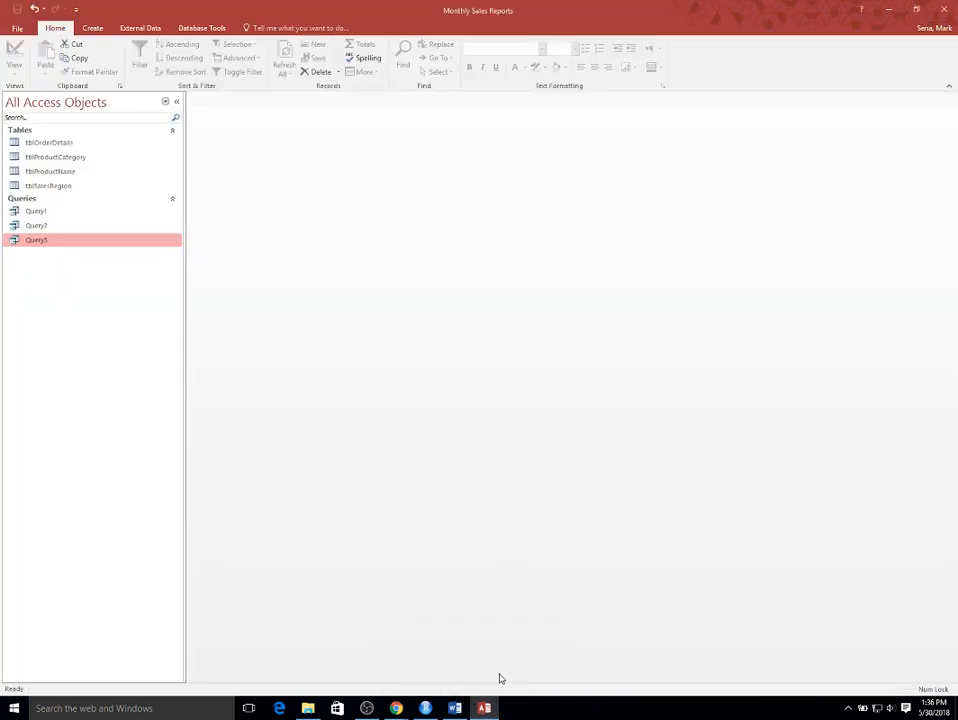
click(93, 27)
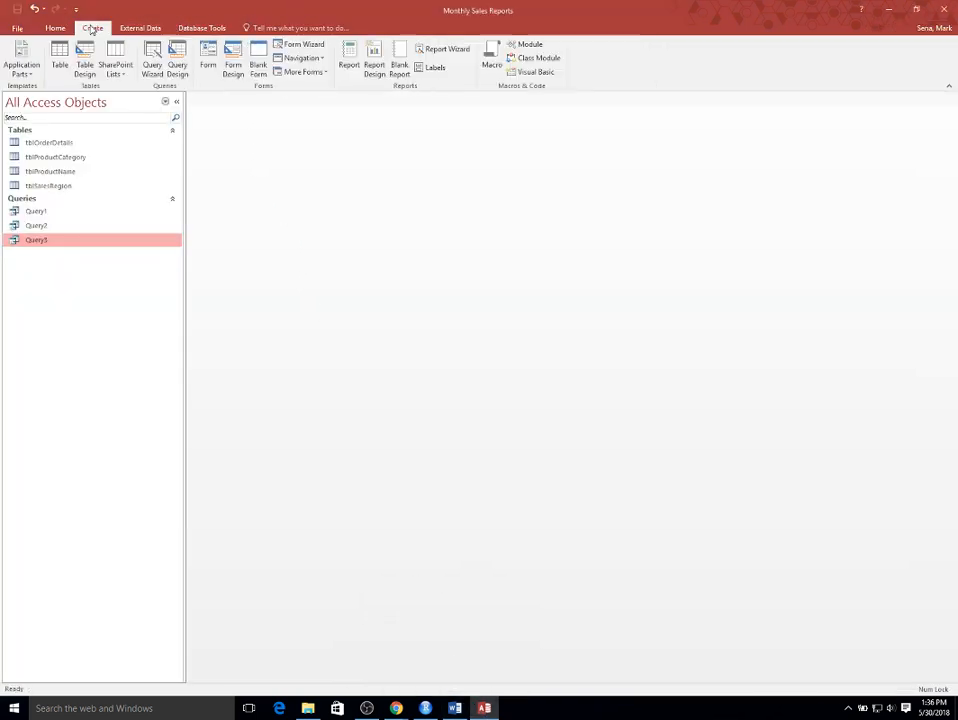
click(152, 62)
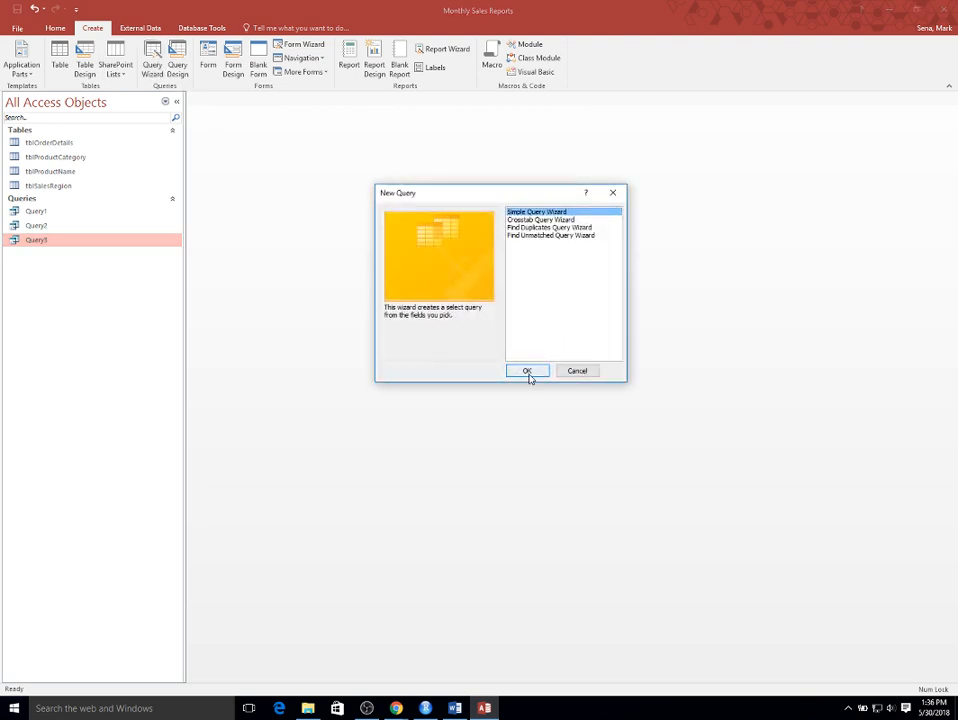
click(527, 371)
click(492, 244)
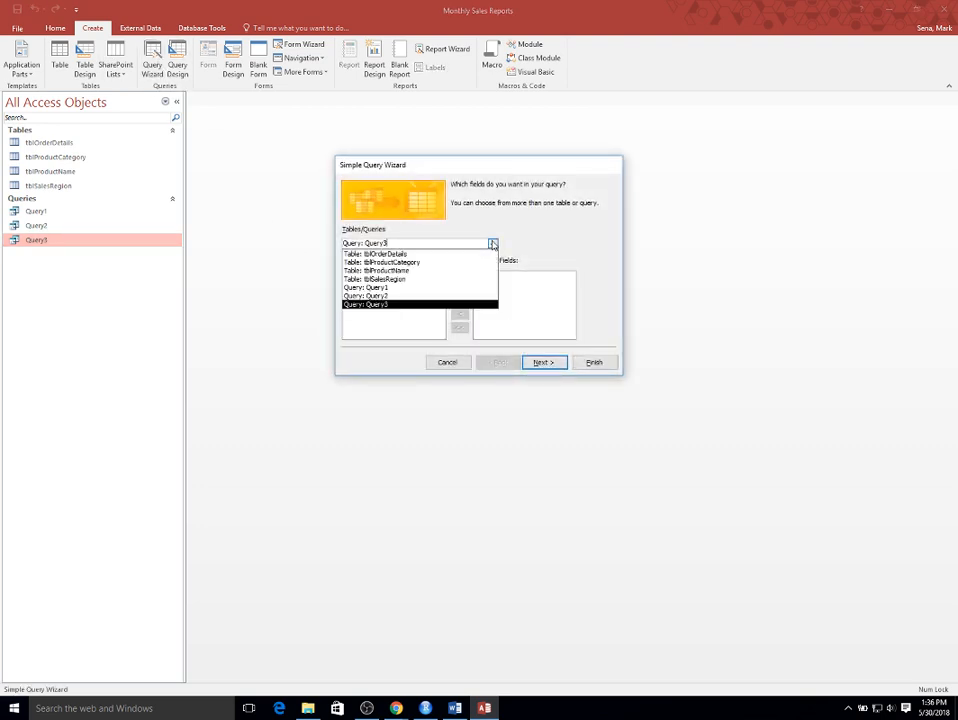
click(476, 254)
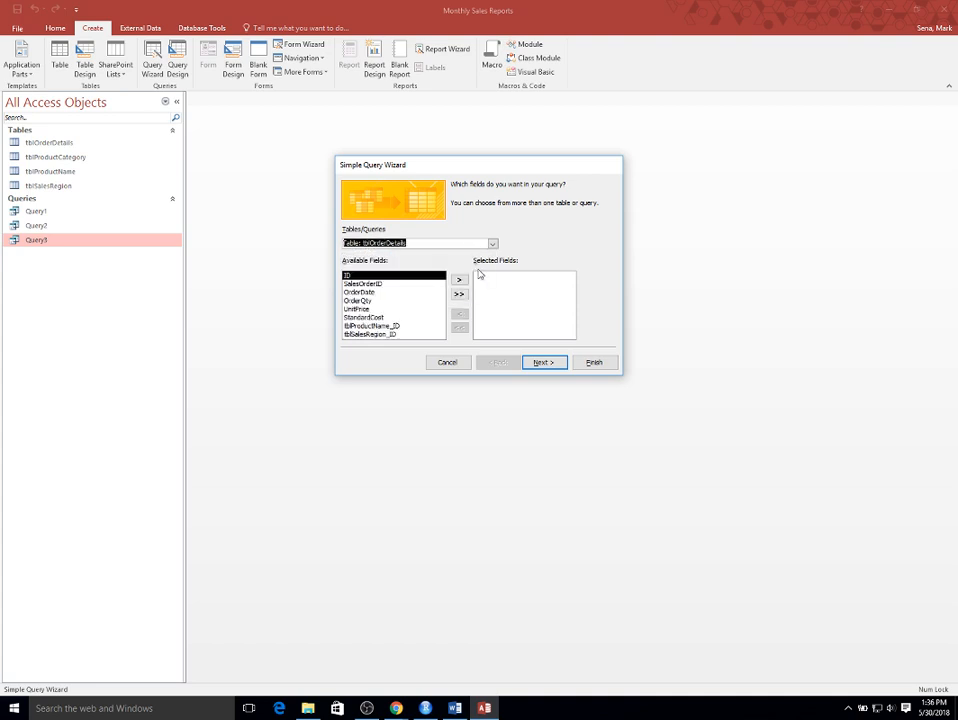
click(459, 293)
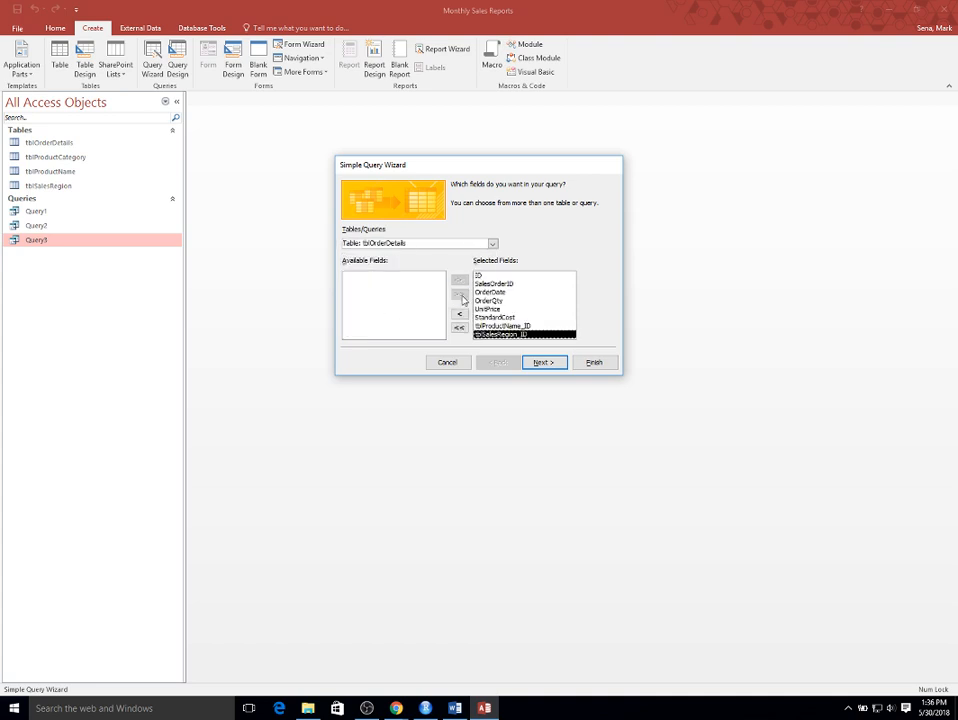
Step: Finish the wizard with the query titled Query4, opening it to view its records
click(545, 365)
click(544, 363)
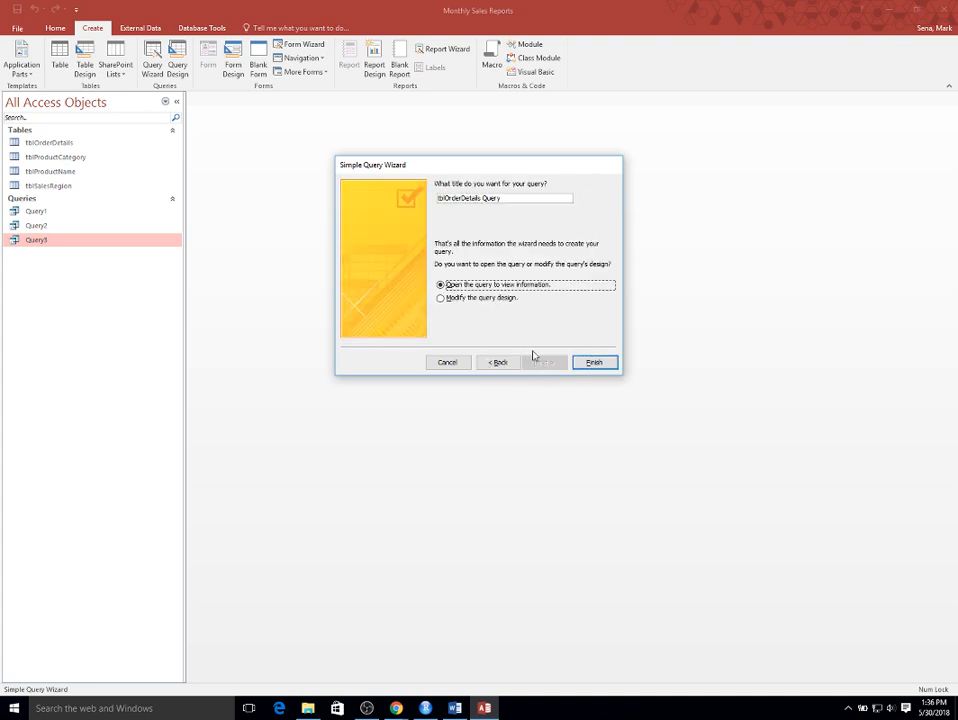
drag(520, 197, 333, 199)
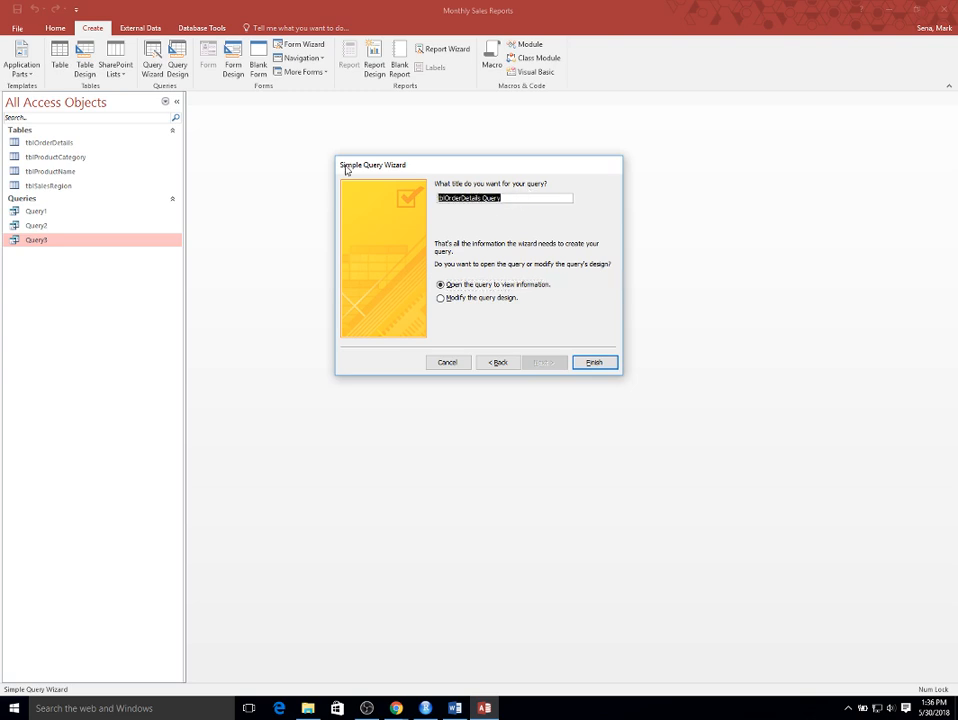
text(Query4)
click(594, 362)
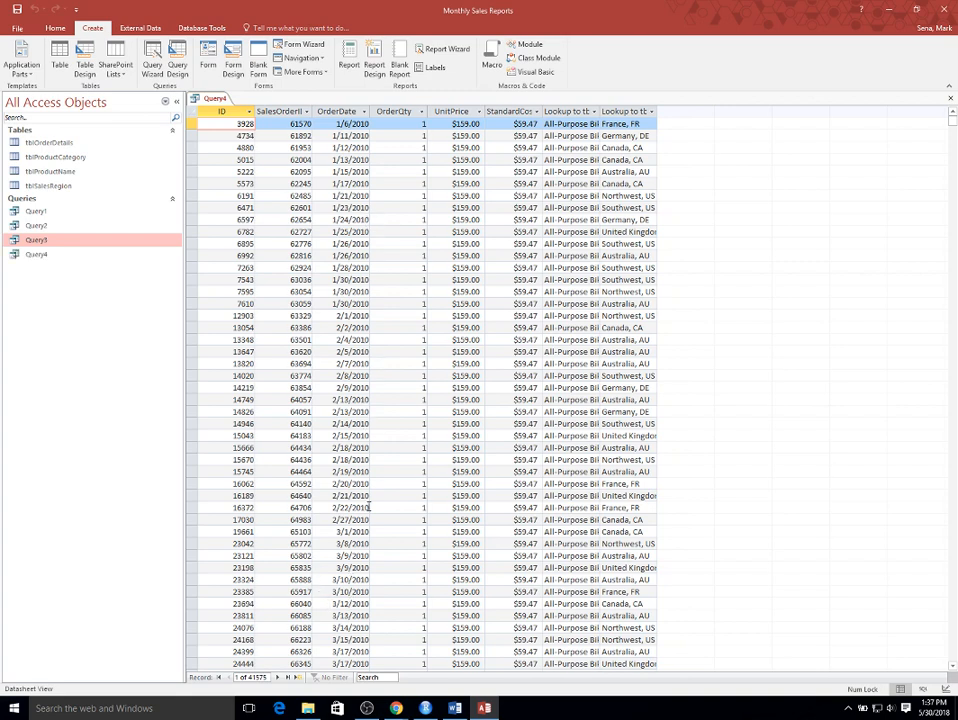
Step: Look through the OrderDate values in the unfiltered Query4 records
scroll(370, 507, down, 20)
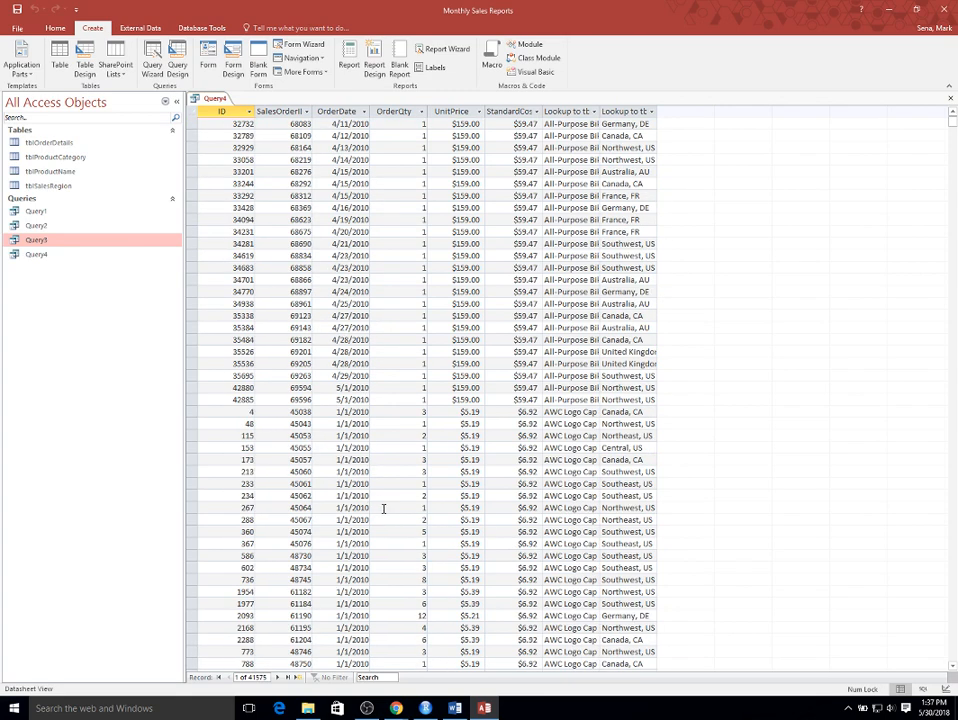
scroll(383, 508, down, 20)
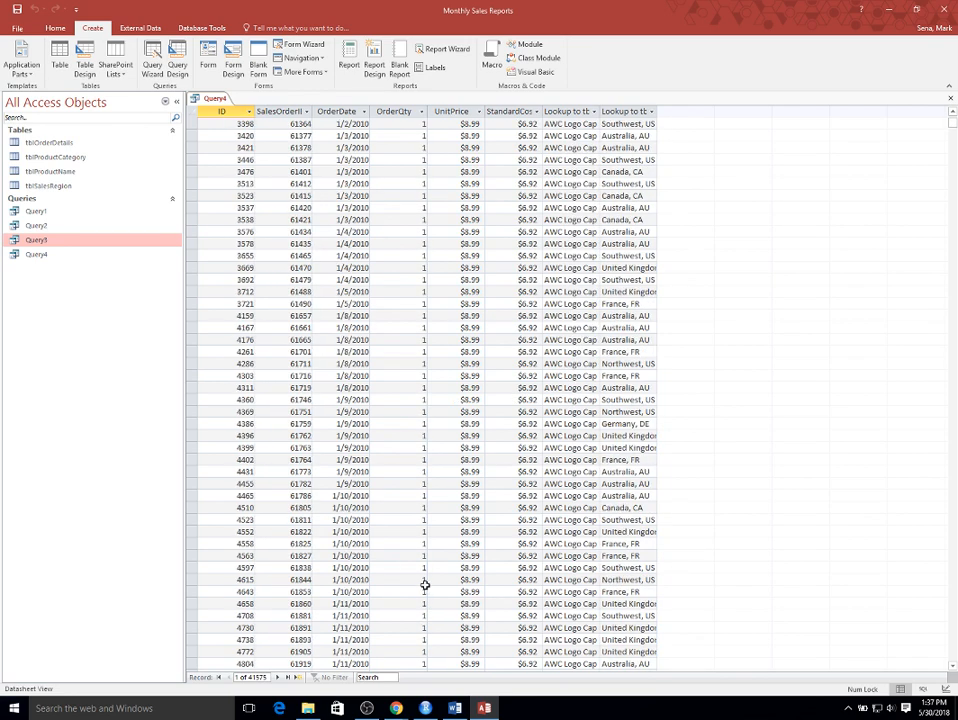
scroll(425, 585, up, 20)
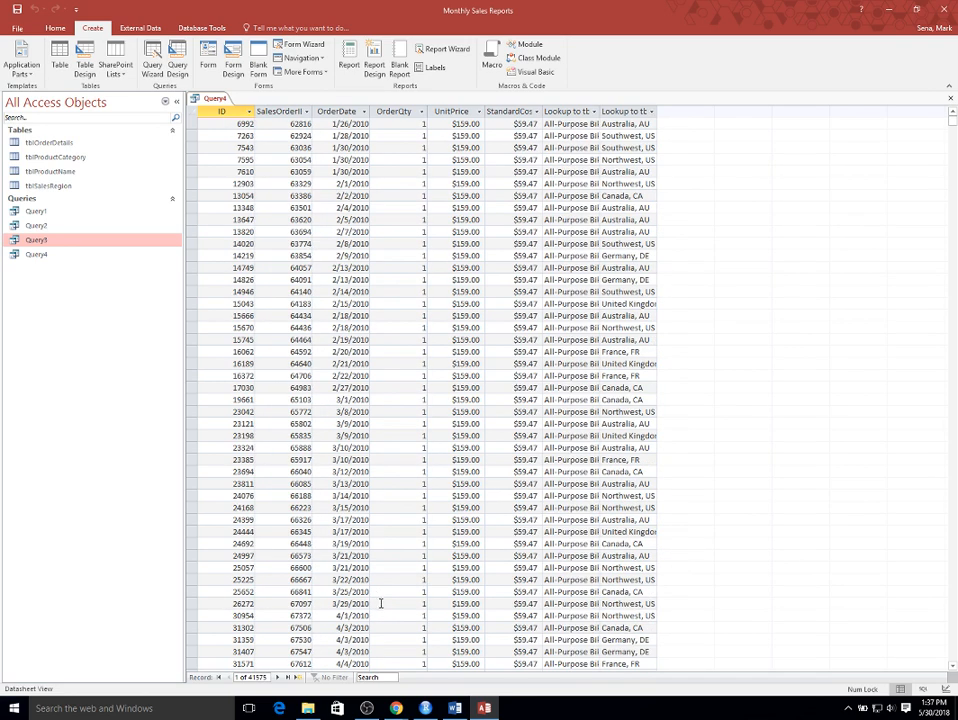
scroll(380, 603, up, 4)
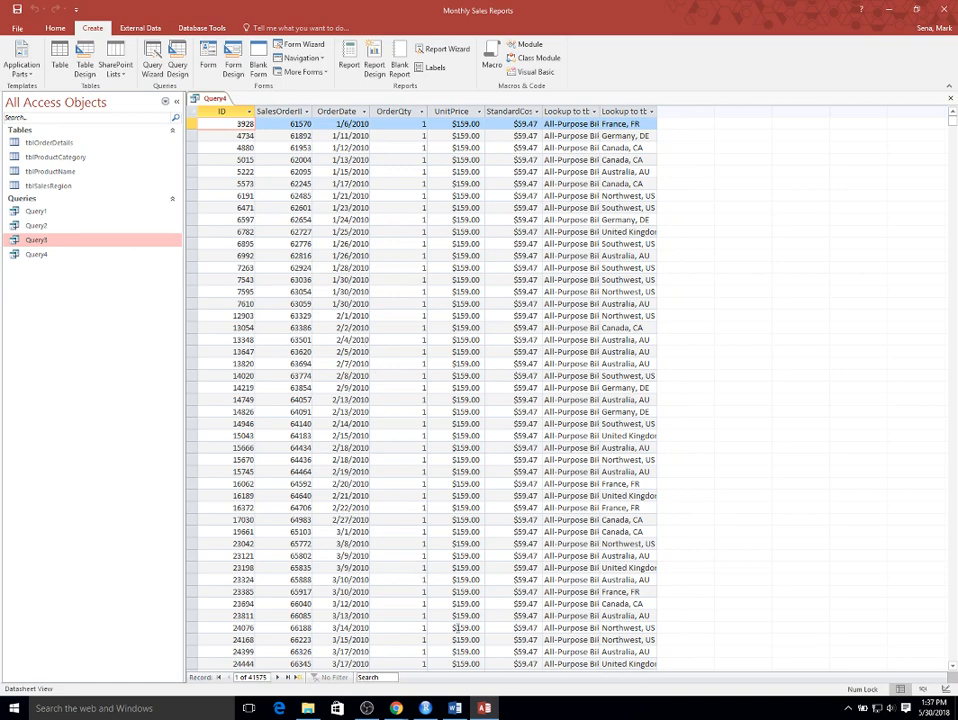
Step: Switch to the query criteria reference in Chrome and read how a Between criterion for dates is written
mouse_move(425, 708)
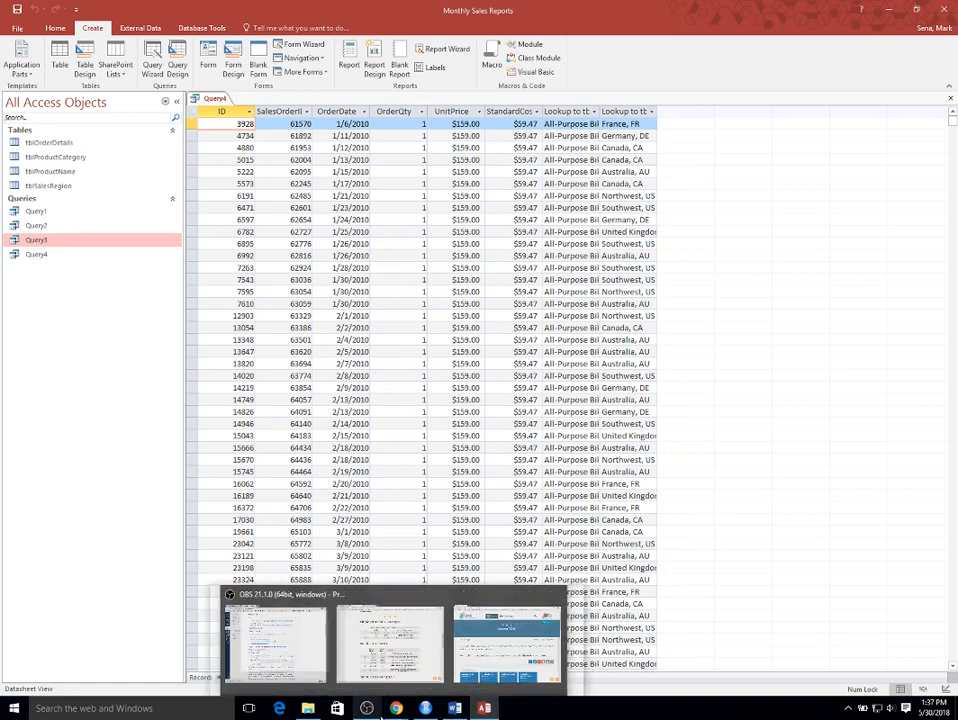
mouse_move(396, 706)
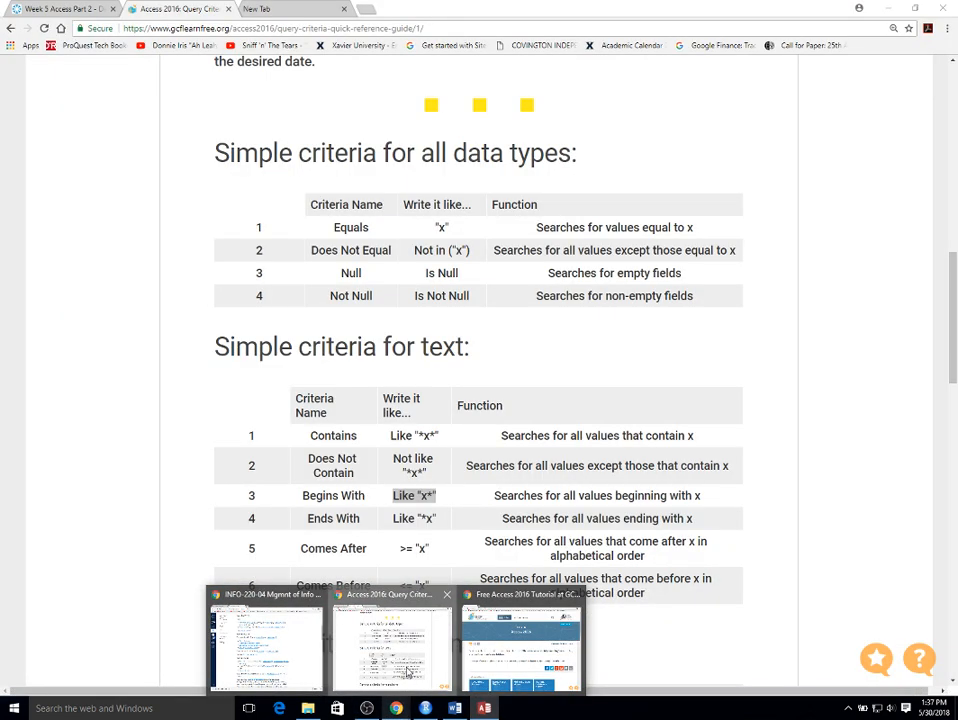
click(403, 682)
scroll(617, 557, down, 10)
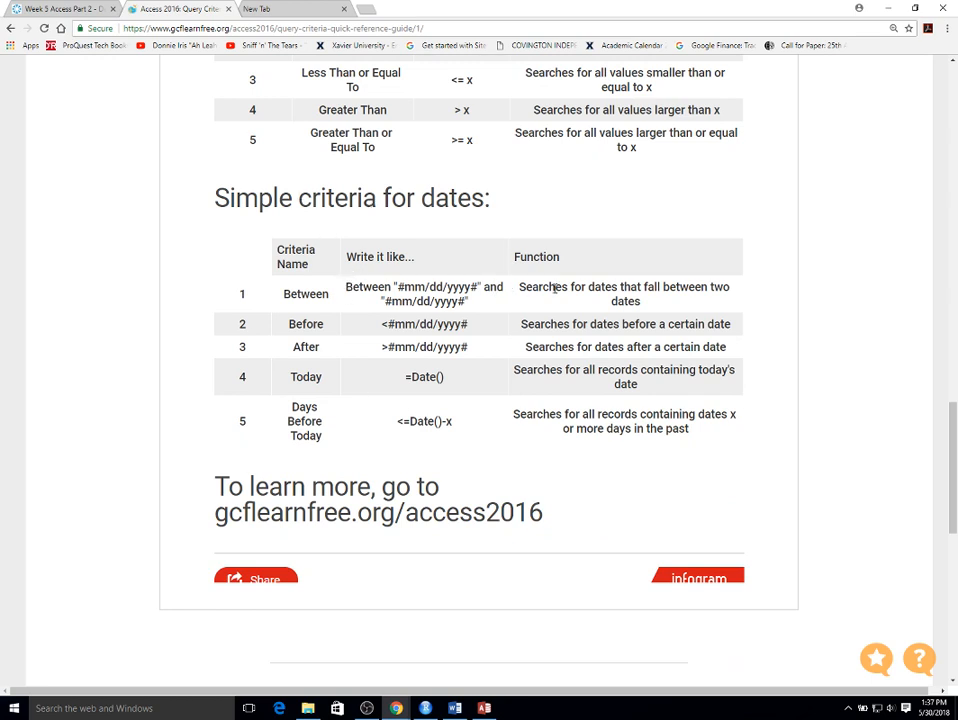
drag(519, 288, 692, 306)
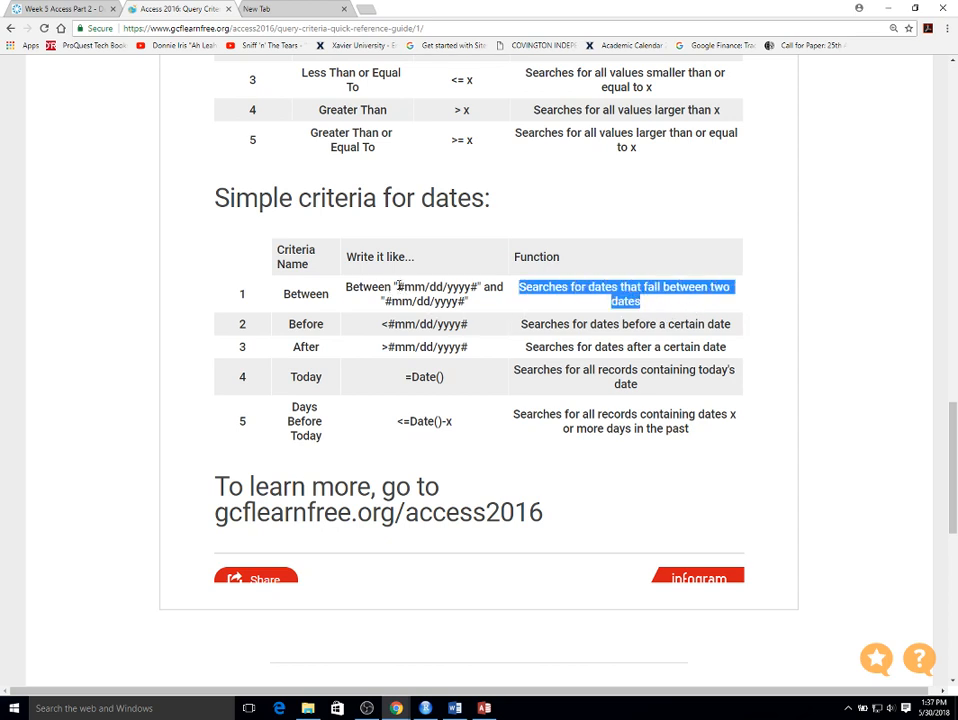
drag(398, 286, 388, 286)
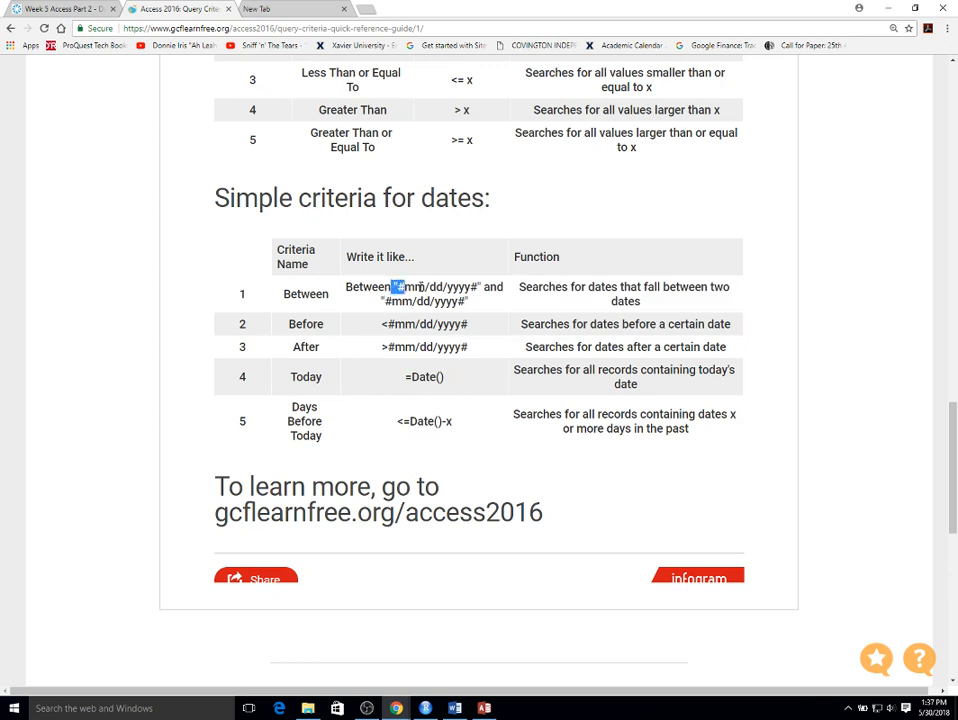
click(409, 288)
Step: Switch to the Word instructions and recheck the month required for OrderDate in item 4
mouse_move(484, 708)
mouse_move(497, 648)
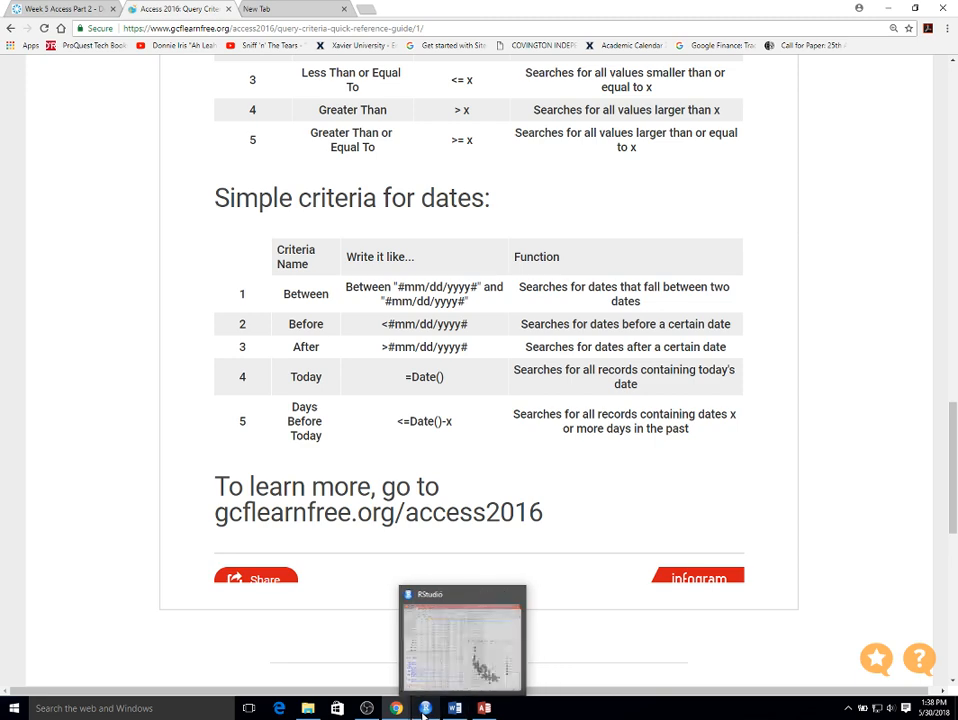
mouse_move(455, 706)
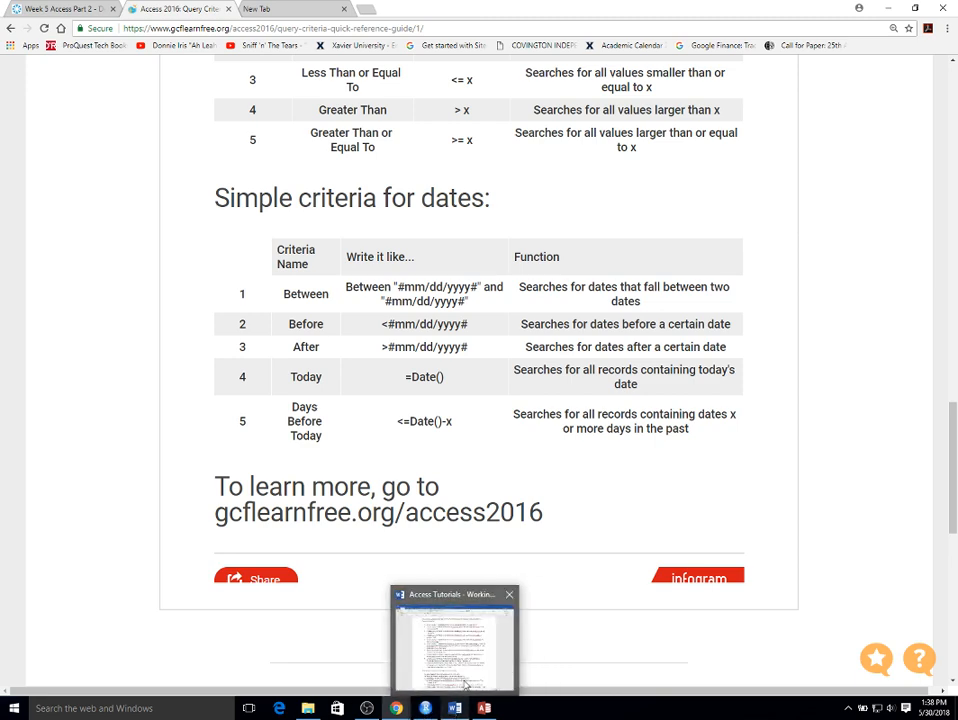
click(465, 684)
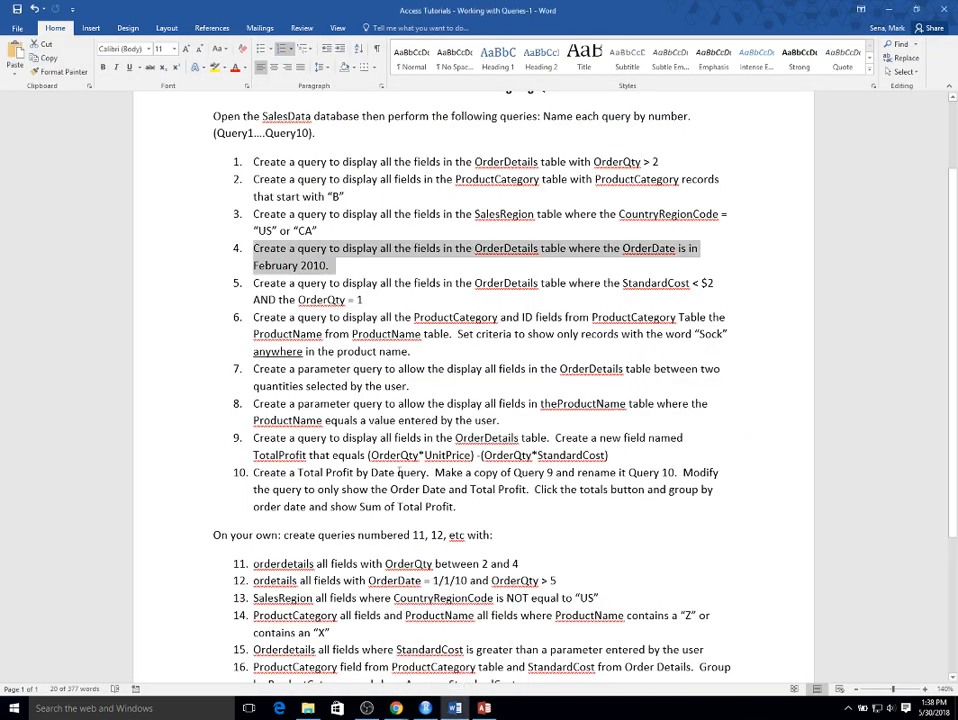
mouse_move(484, 706)
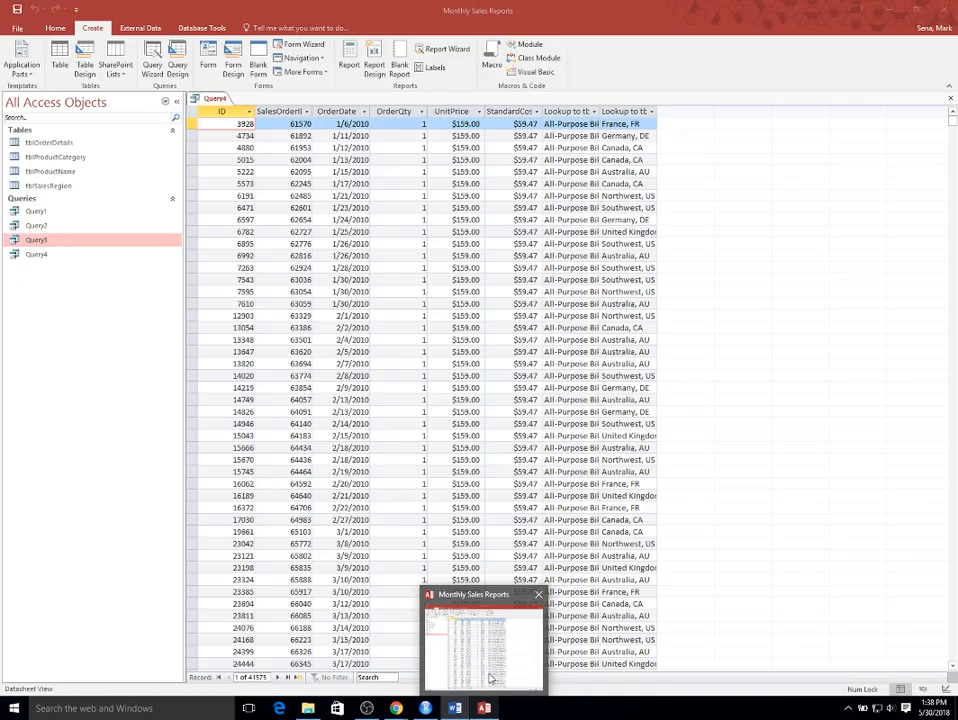
Step: Switch to Access, open Query4 in Design View and set the OrderDate criteria to Between 2/1/2010 and 2/28/2010
click(490, 679)
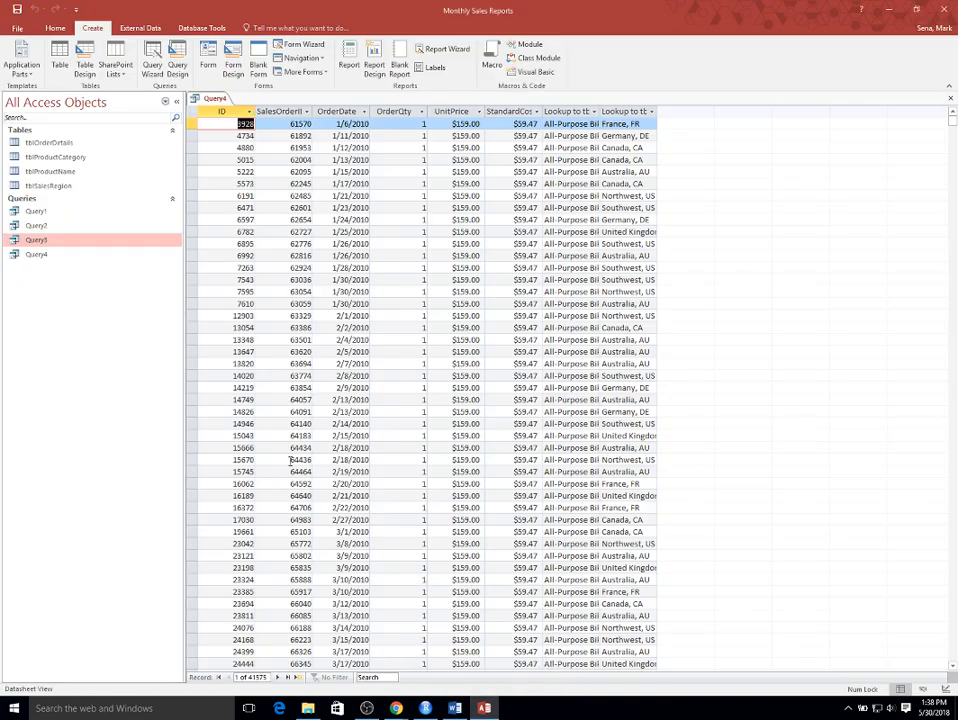
right_click(40, 254)
click(86, 276)
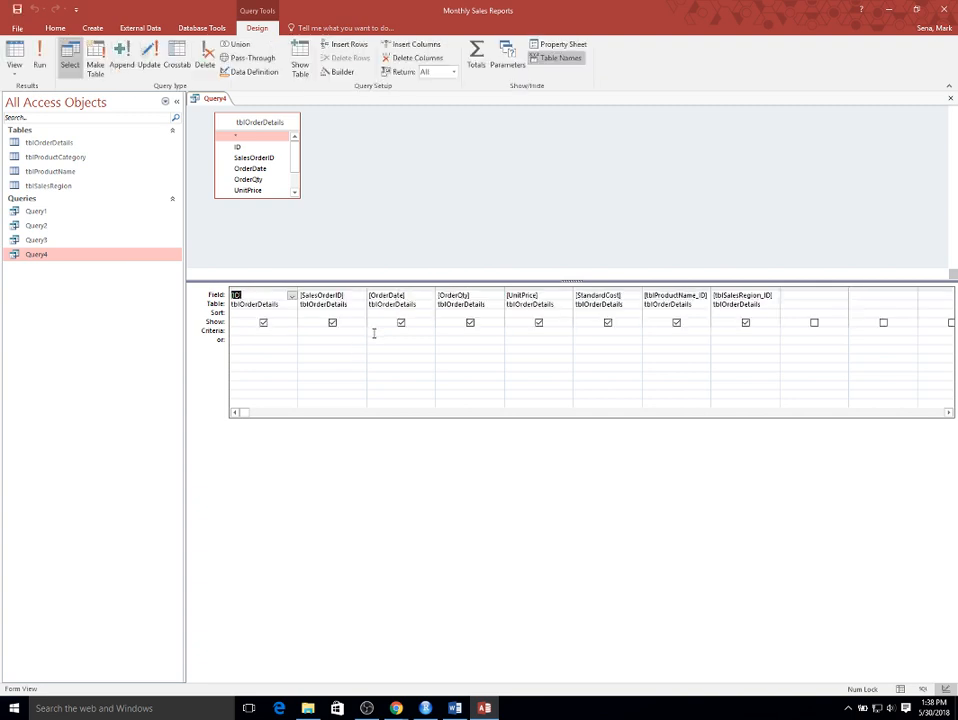
click(374, 334)
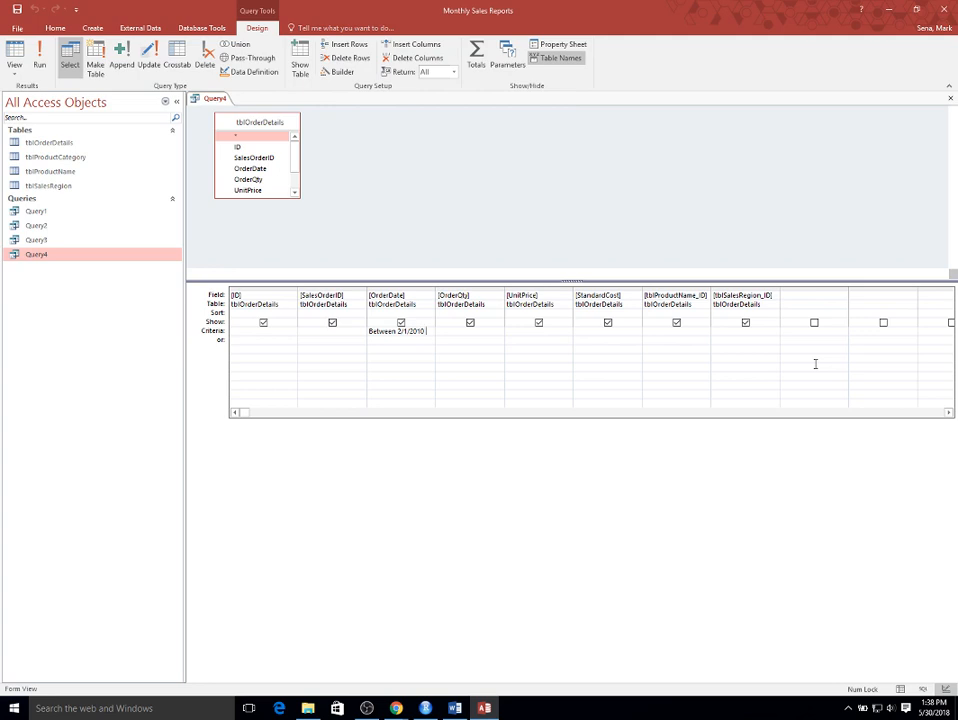
text(nd 2/28/)
Step: Widen the OrderDate column in the design grid so its full criteria expression fits
drag(435, 287, 490, 287)
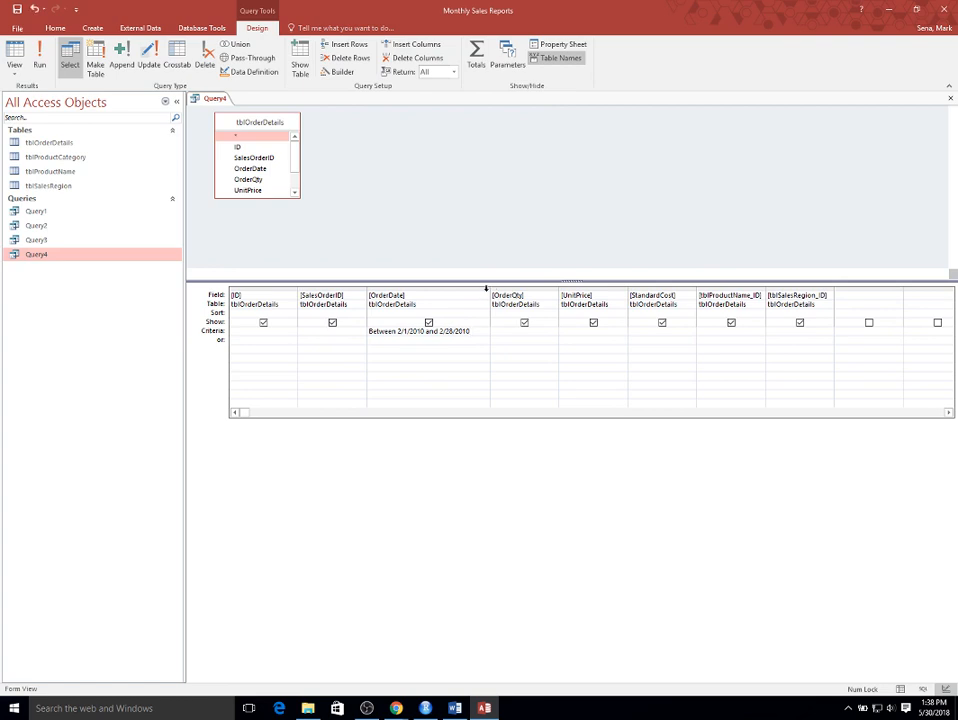
drag(488, 289, 508, 289)
click(492, 221)
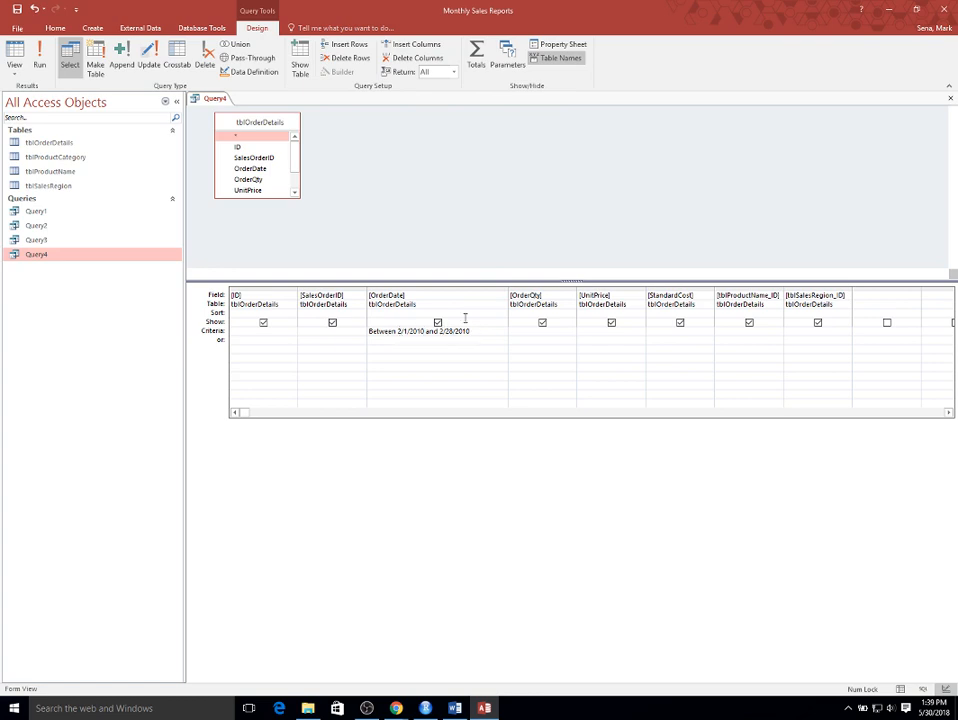
Step: Run Query4 and check the OrderDate values of the returned records
click(46, 60)
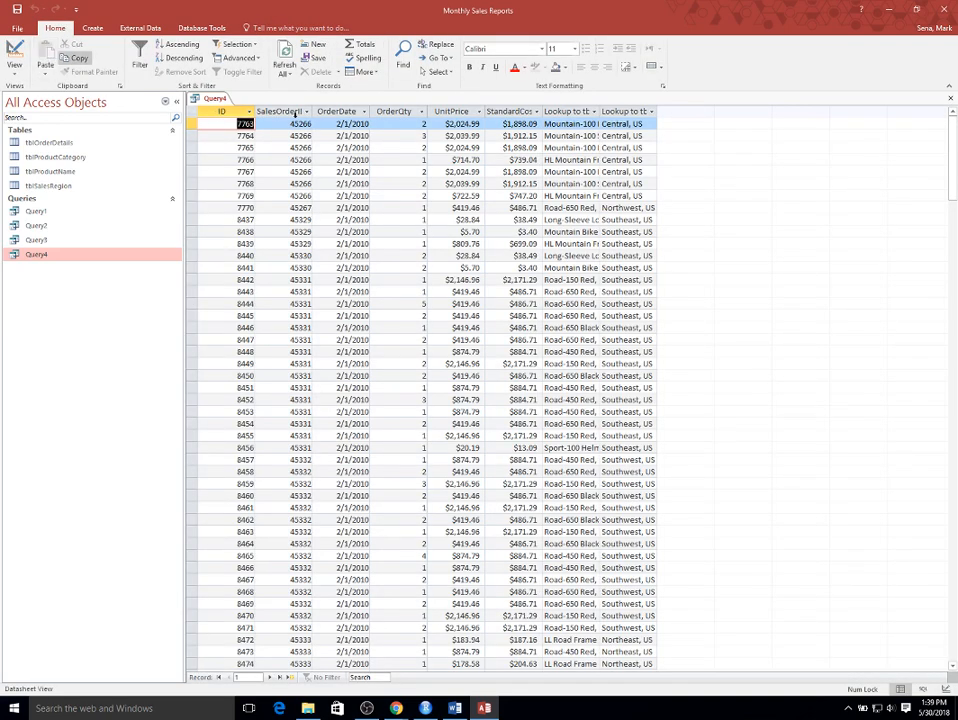
scroll(320, 244, down, 7)
scroll(320, 244, down, 20)
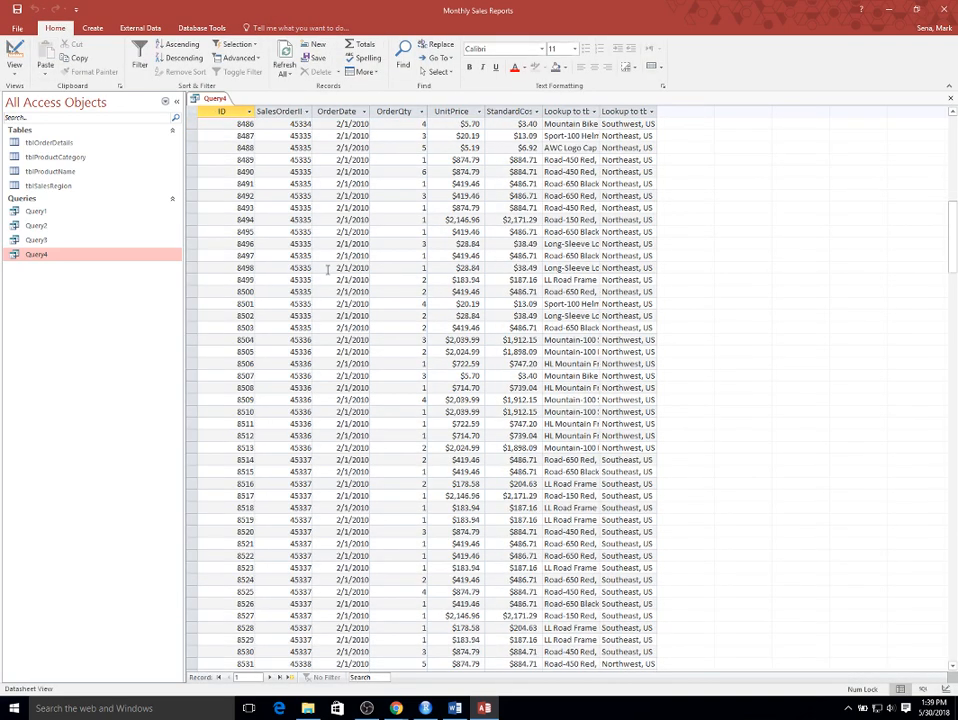
scroll(327, 271, down, 9)
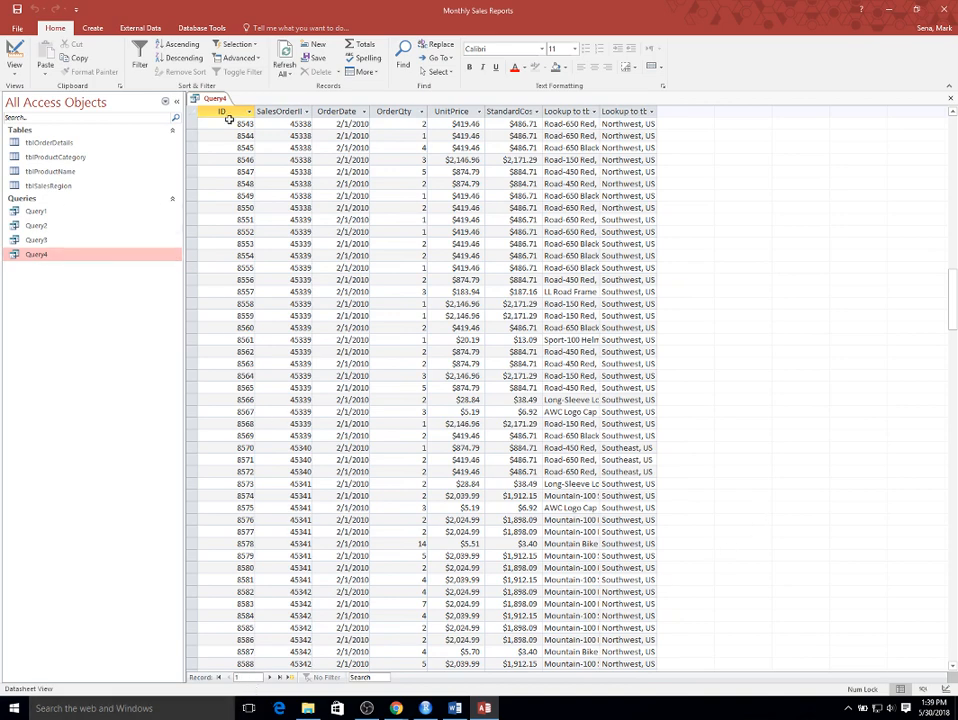
scroll(293, 143, up, 4)
scroll(293, 143, up, 20)
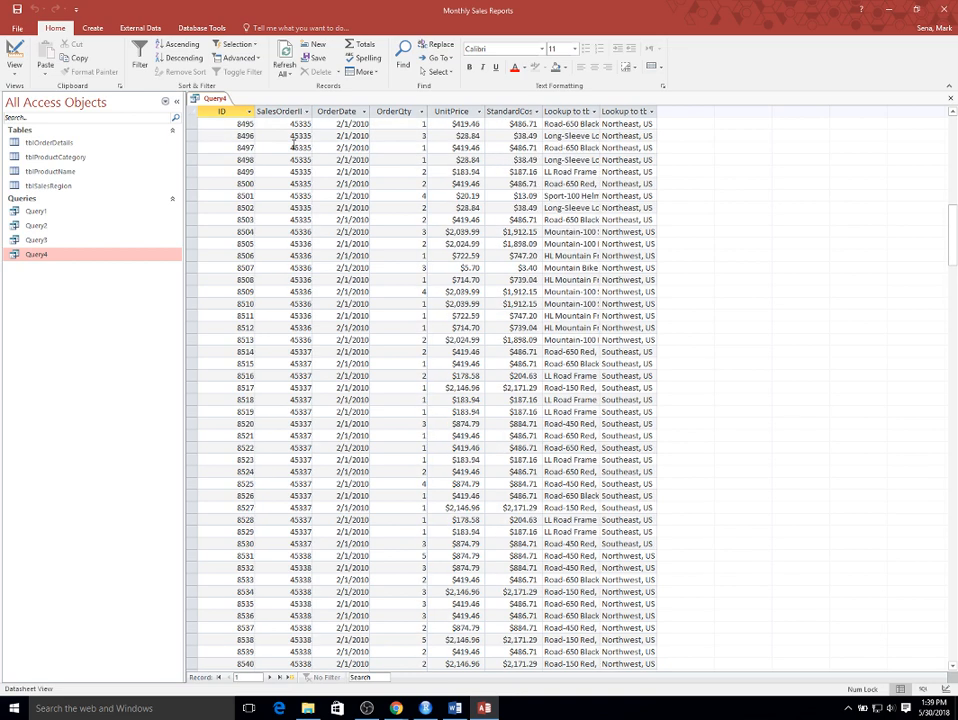
scroll(291, 147, up, 12)
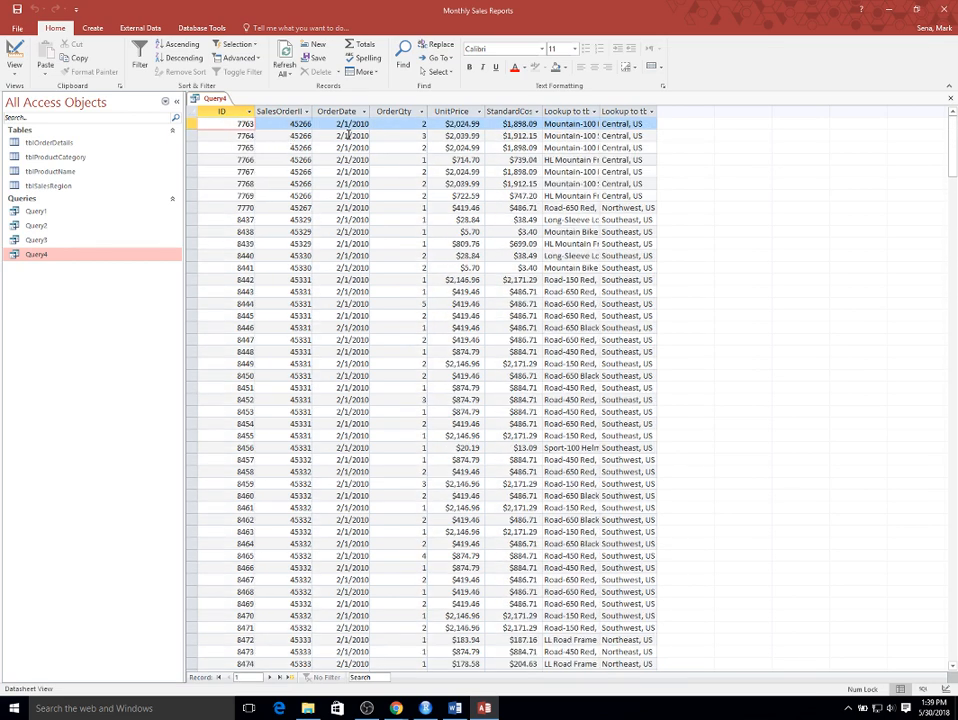
click(386, 136)
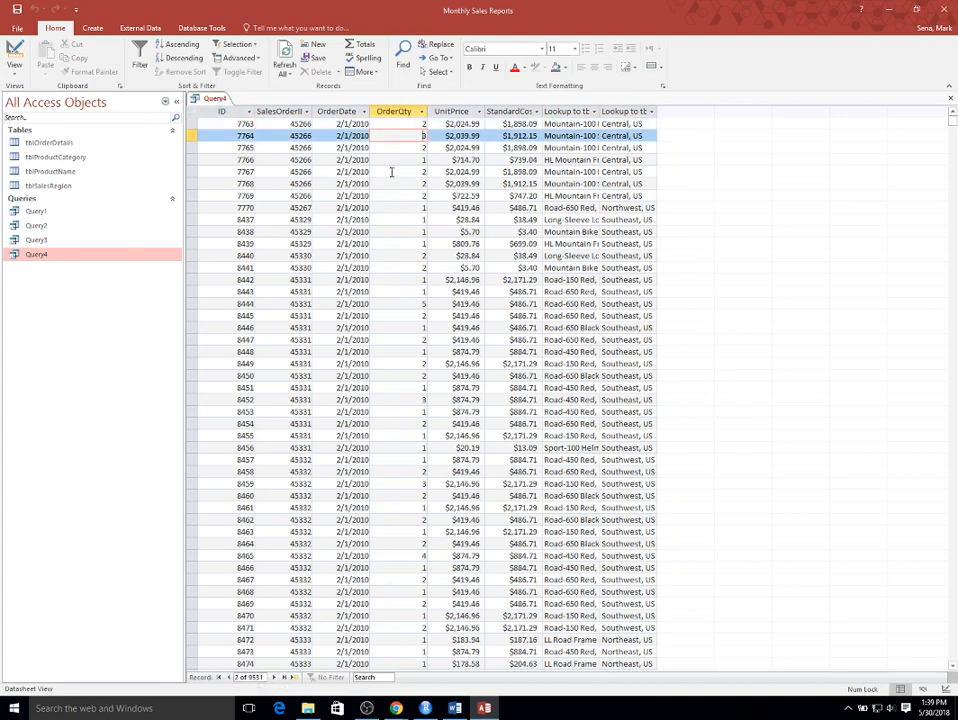
Step: Return Query4 to Design View to review its criteria, and close it with the design changes saved
key(ctrl+c)
right_click(73, 256)
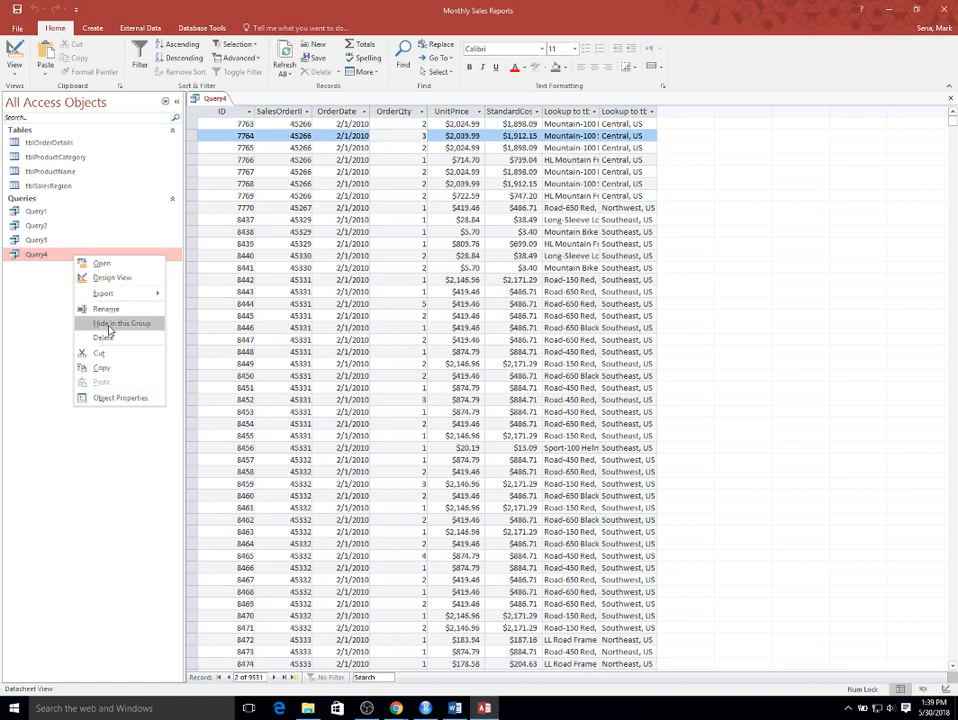
click(149, 277)
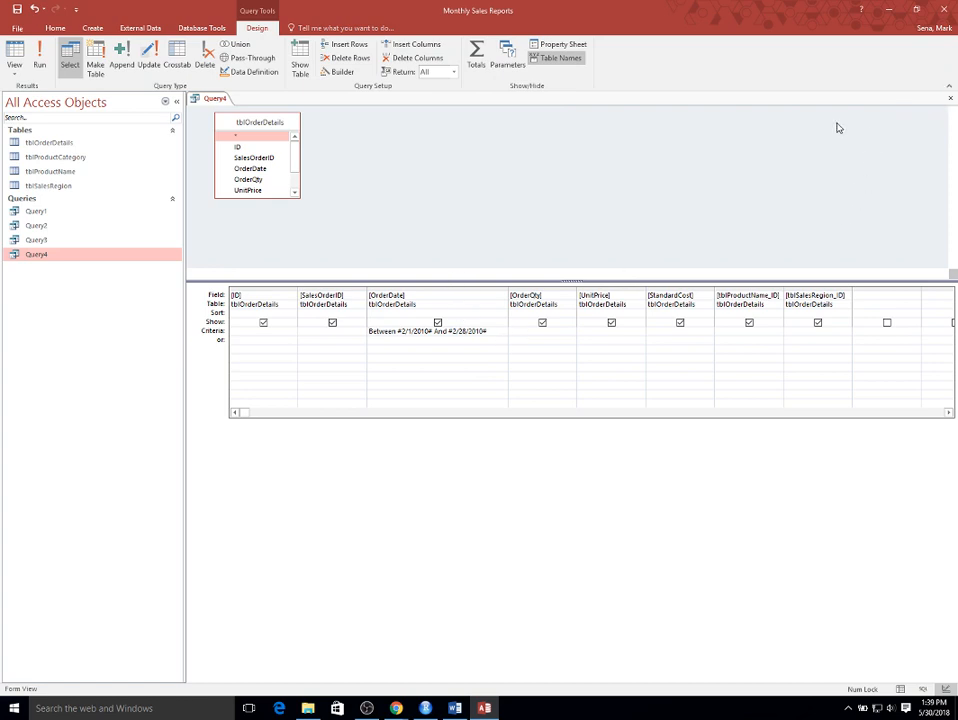
click(950, 99)
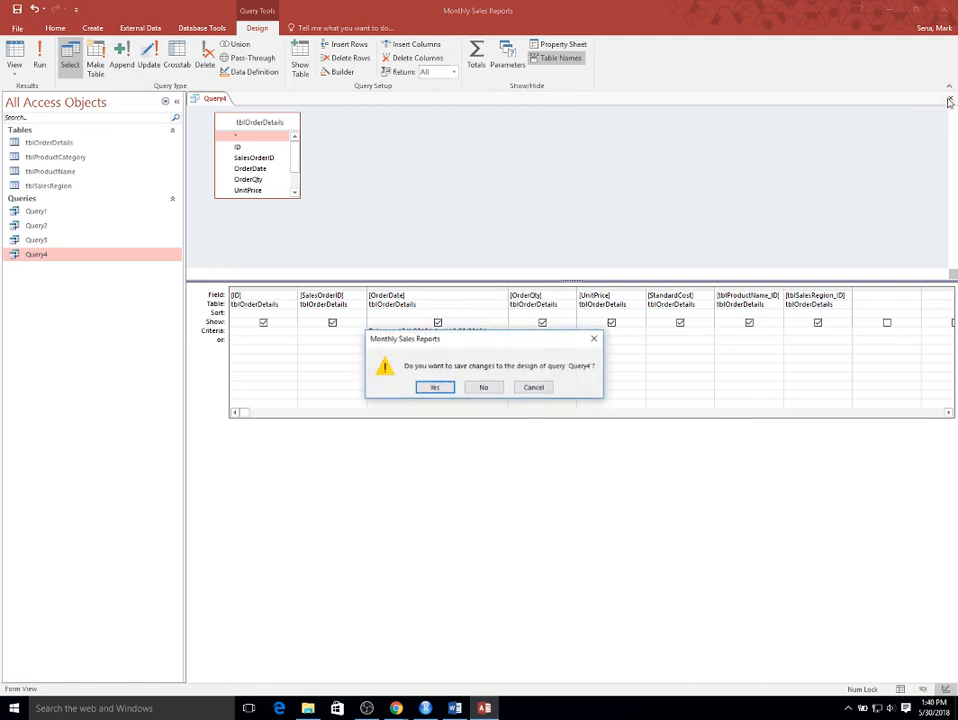
click(434, 388)
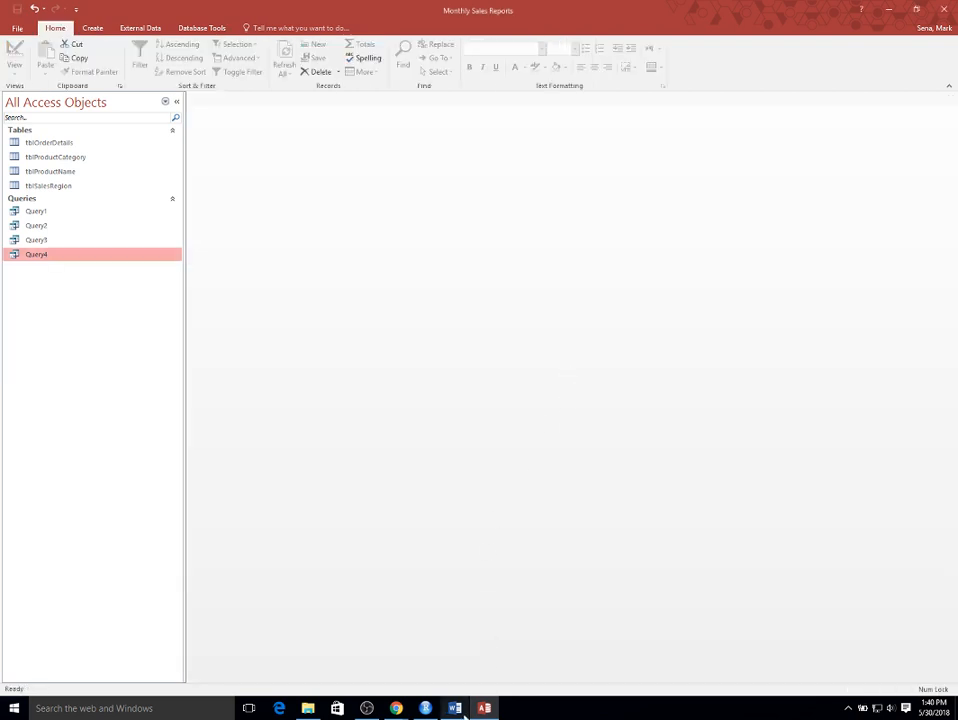
Step: Switch to the Word instructions and read the StandardCost and OrderQty conditions in item 5
mouse_move(462, 712)
click(455, 674)
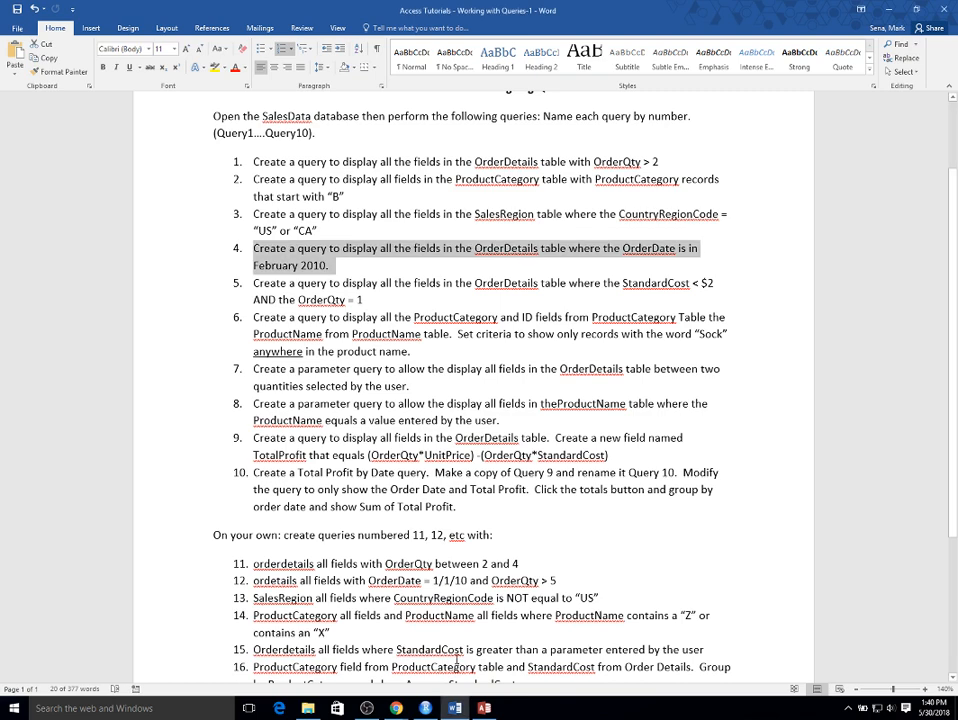
click(406, 296)
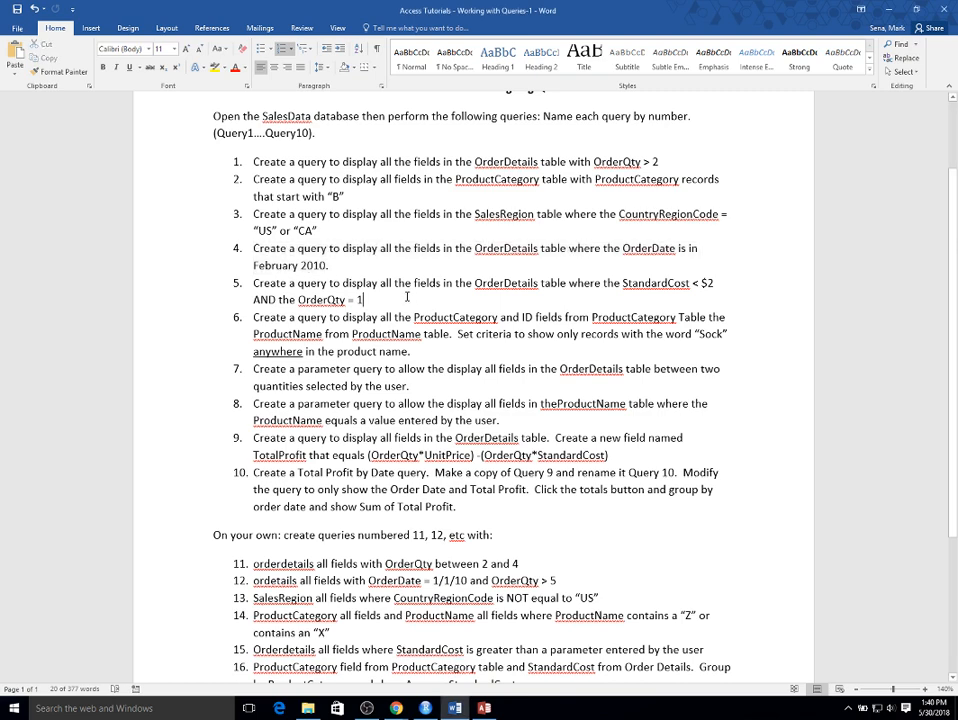
drag(406, 296, 256, 288)
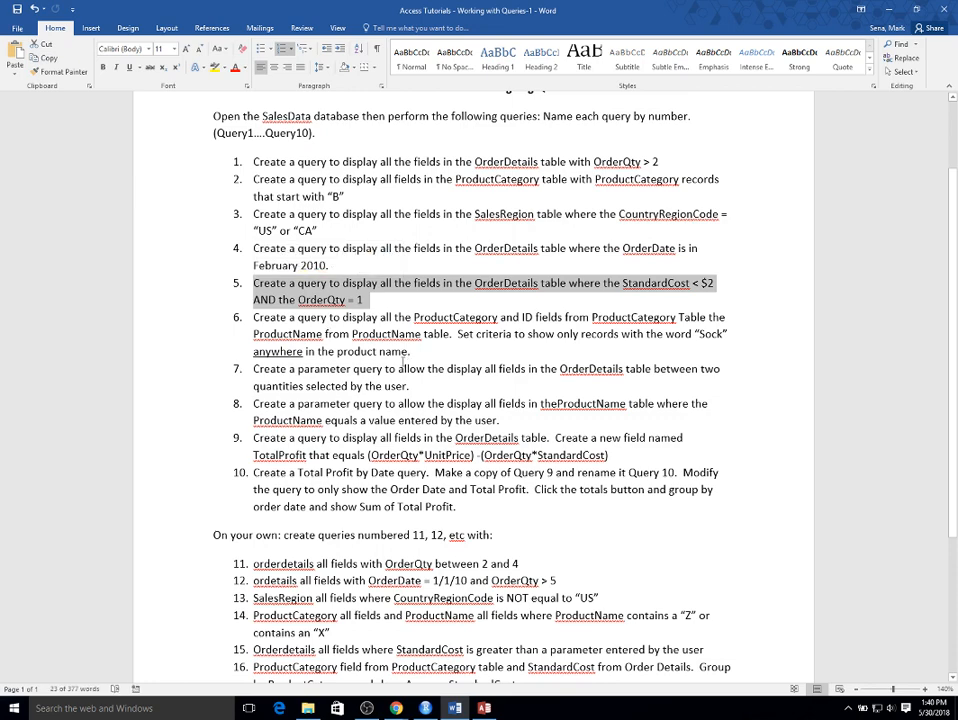
click(548, 303)
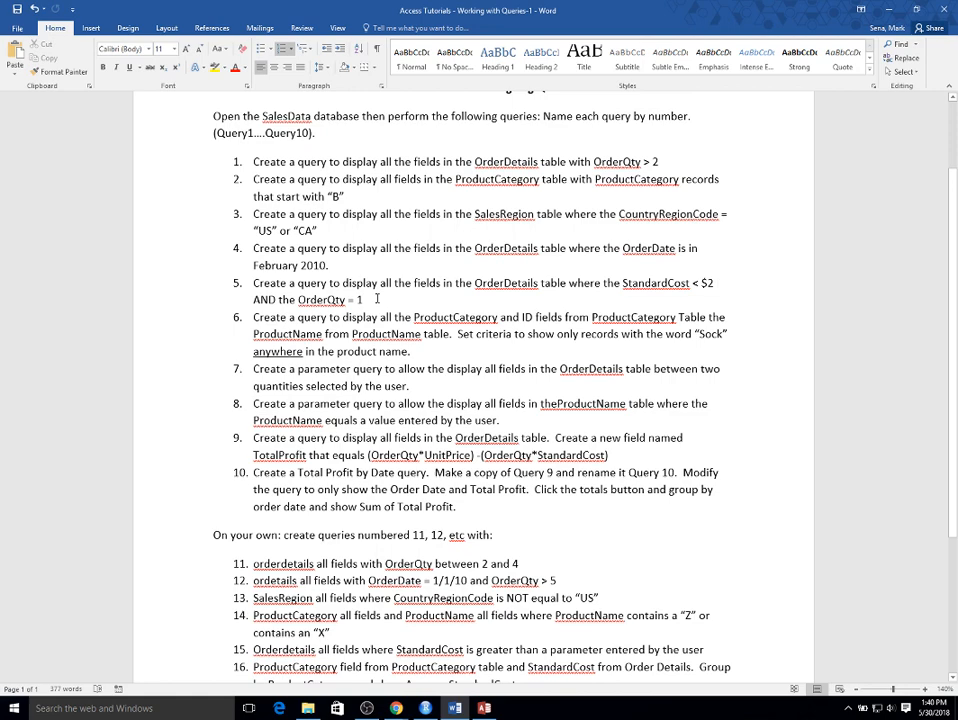
click(746, 290)
drag(709, 284, 704, 285)
click(390, 301)
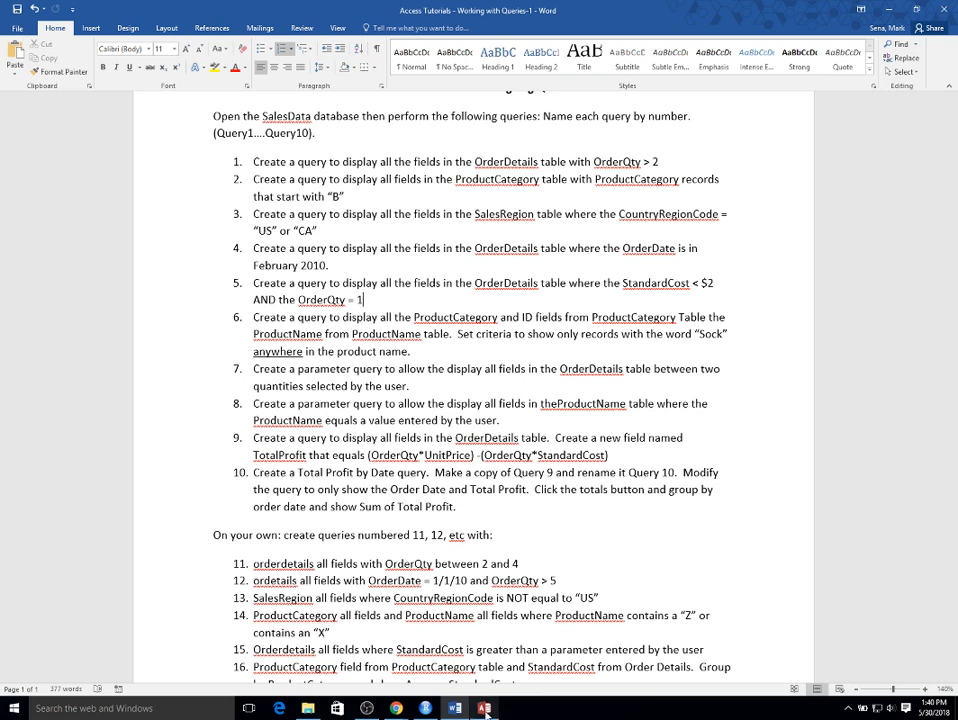
Step: Switch to Access and set up a detail query with the Simple Query Wizard, including all fields from tblOrderDetails
mouse_move(484, 706)
click(496, 652)
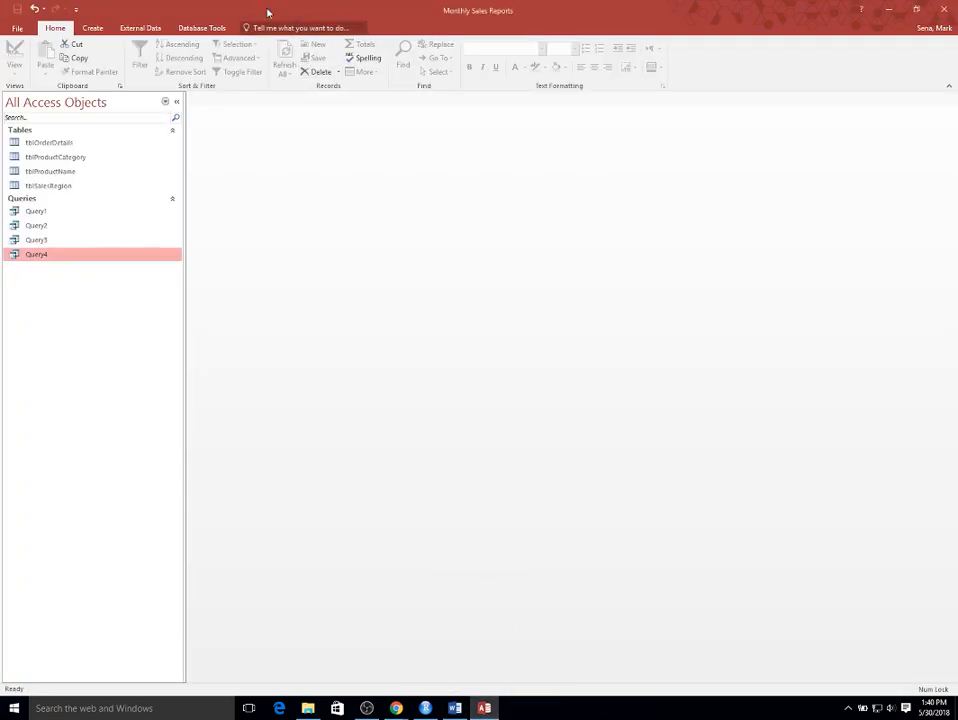
click(90, 30)
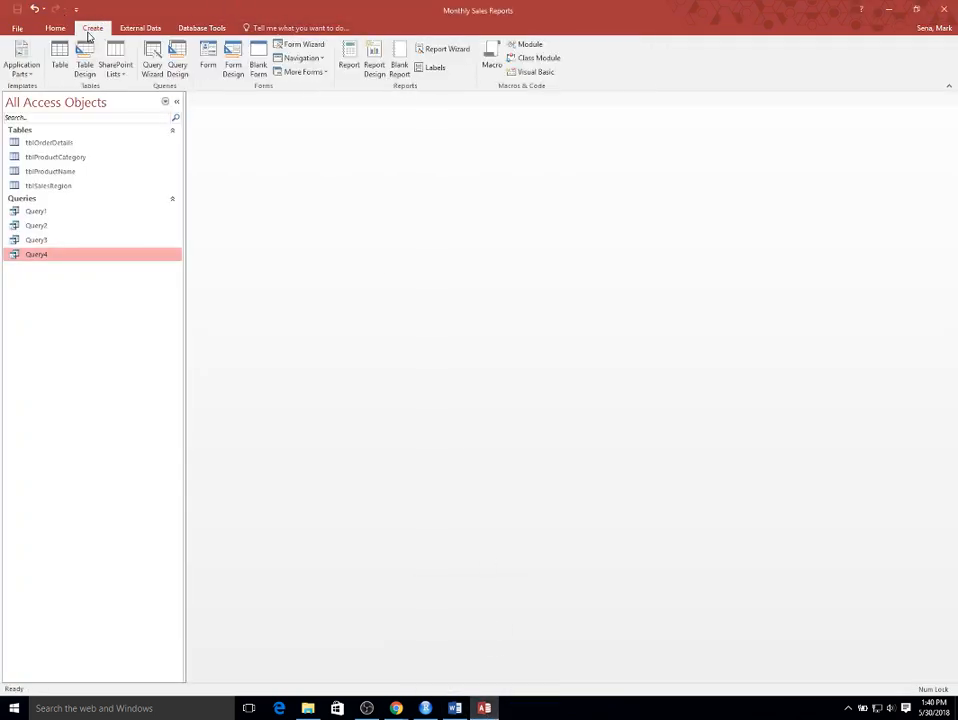
click(152, 62)
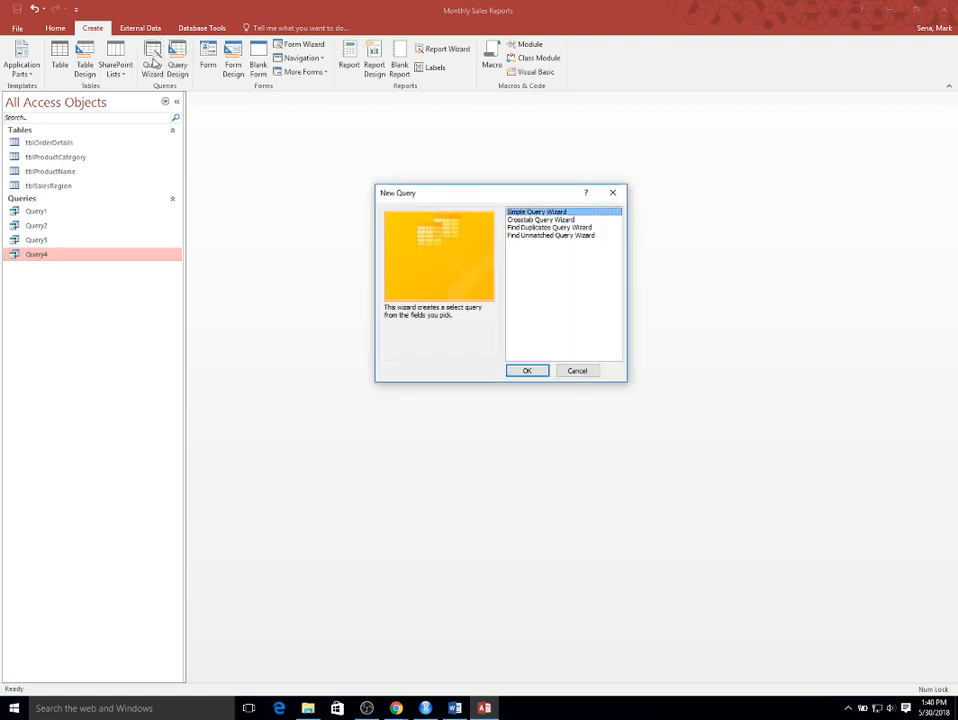
click(528, 371)
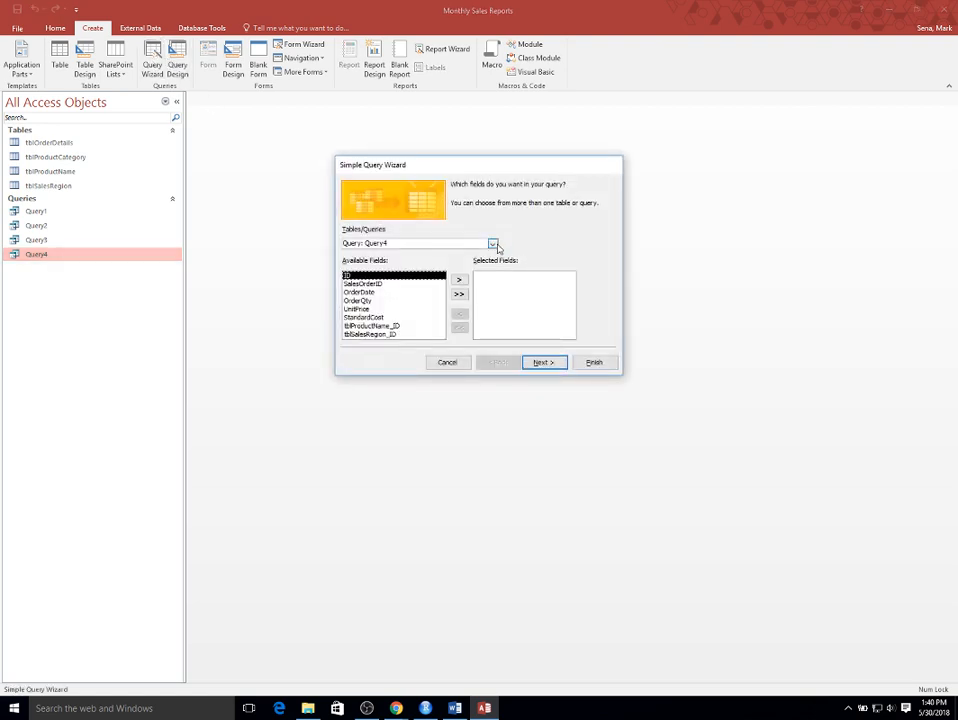
click(492, 244)
click(477, 254)
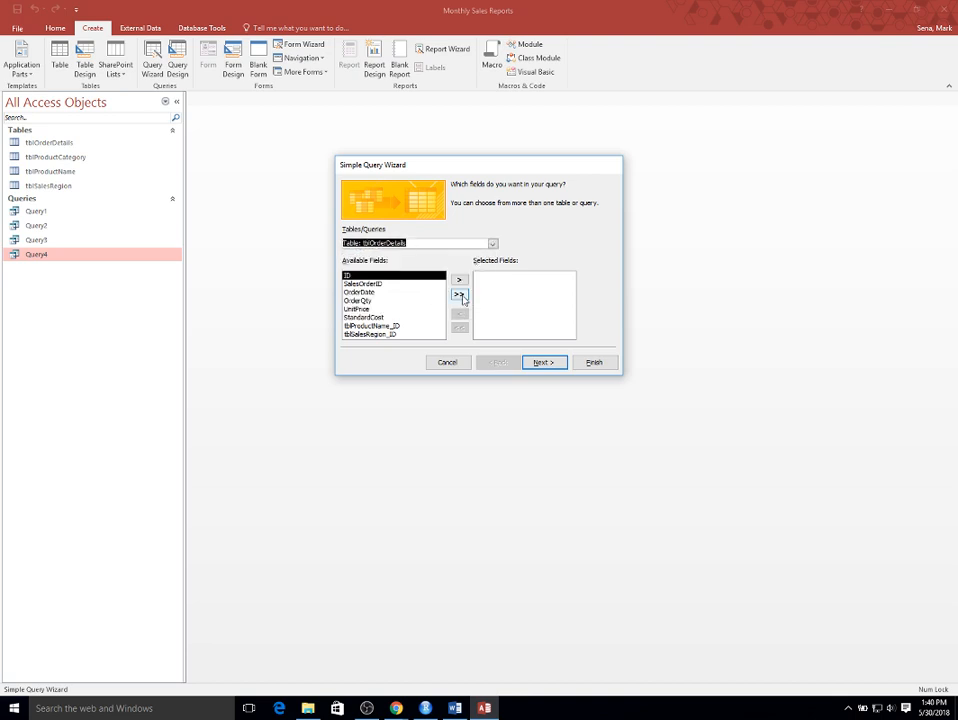
click(459, 293)
click(537, 362)
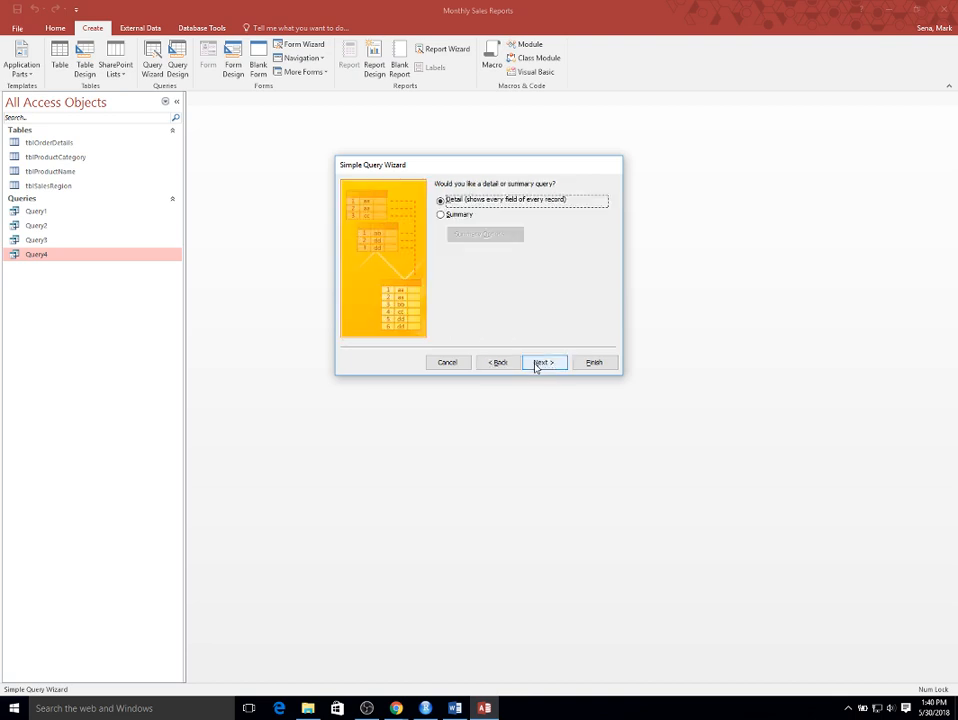
click(541, 363)
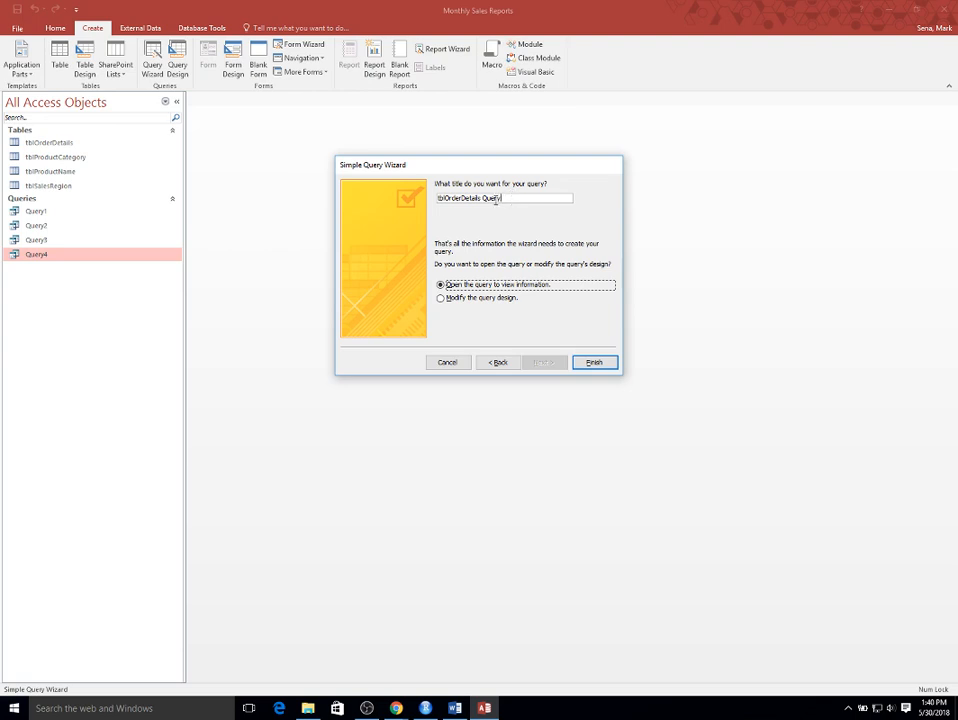
Step: Title the new query Query5 and finish the wizard, opening the query to view its information
drag(500, 197, 460, 176)
text(Query5)
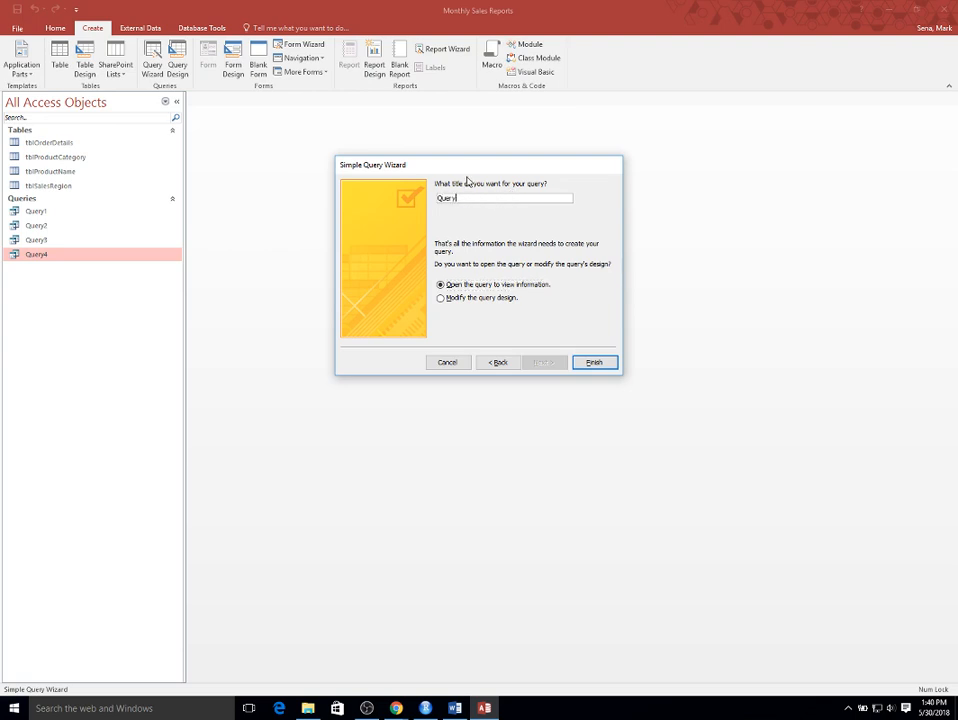
click(607, 362)
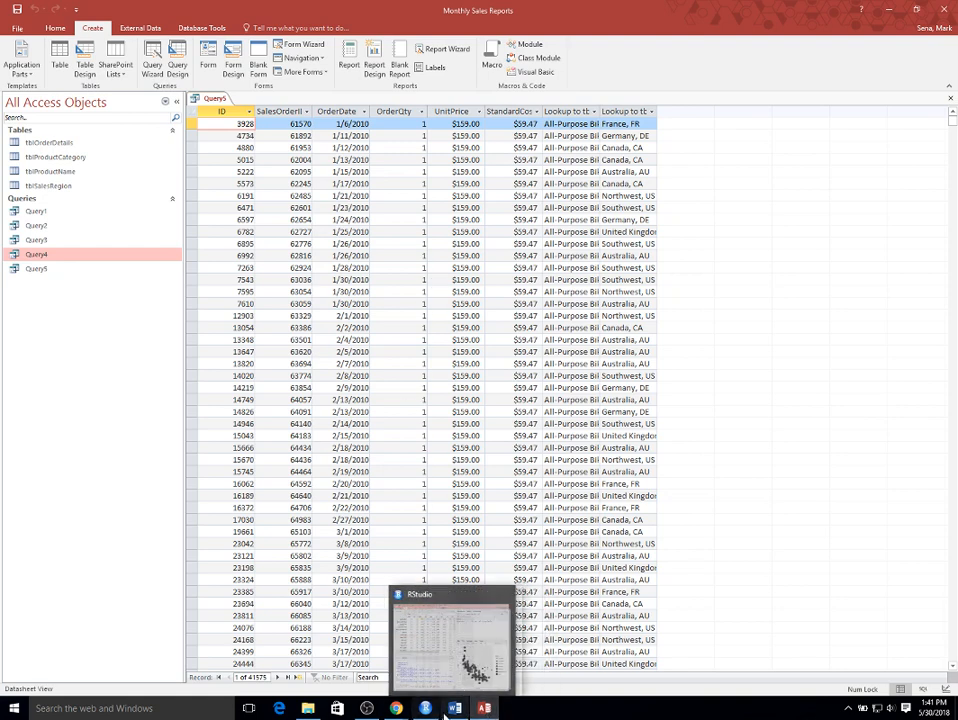
Step: Recheck item 5 in Word, then open Query5 in Design View and set the criteria to <2 for StandardCost and 1 for OrderQty
mouse_move(455, 708)
mouse_move(461, 665)
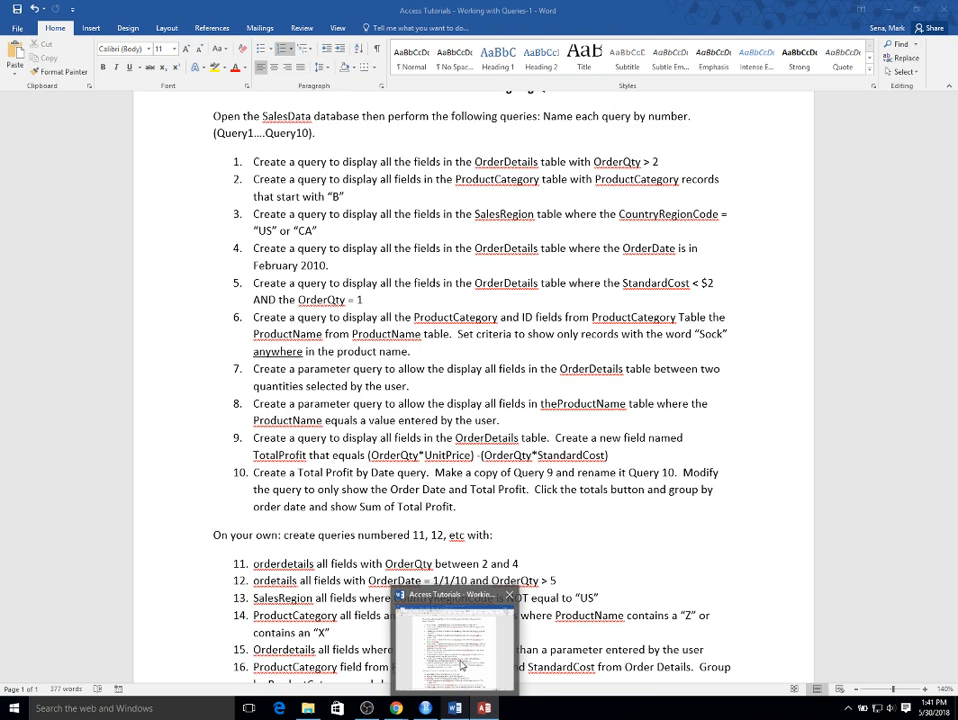
mouse_move(484, 710)
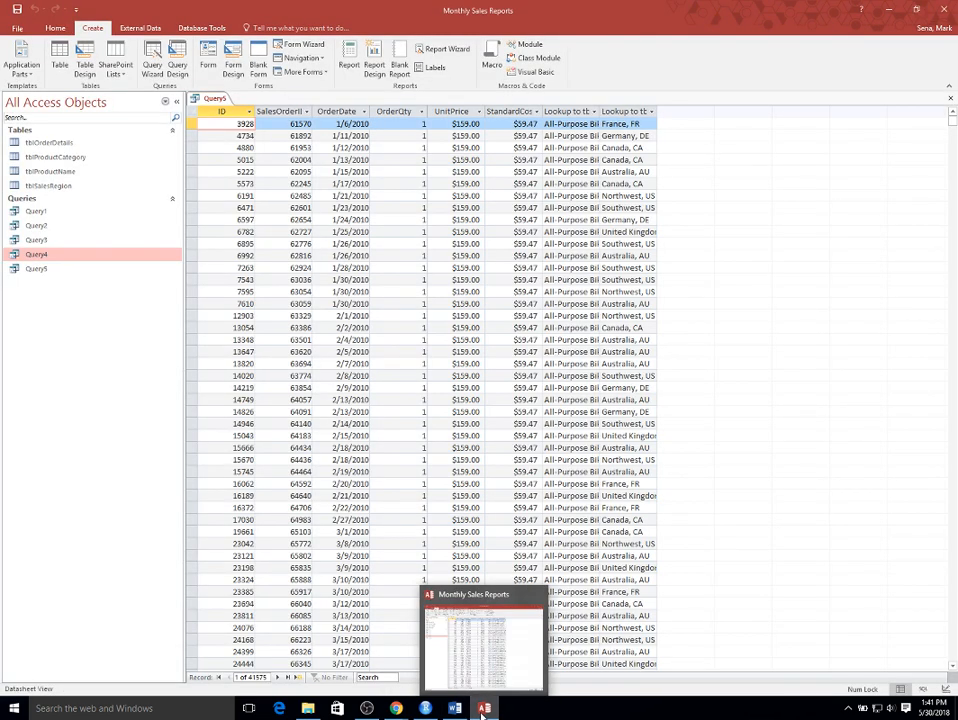
right_click(64, 269)
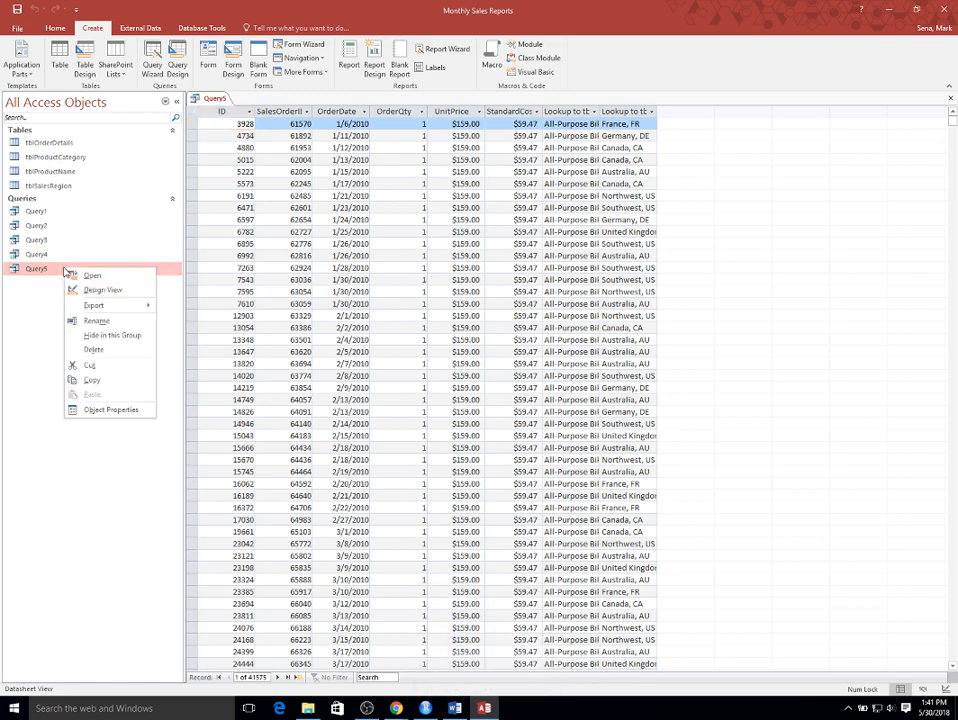
click(100, 289)
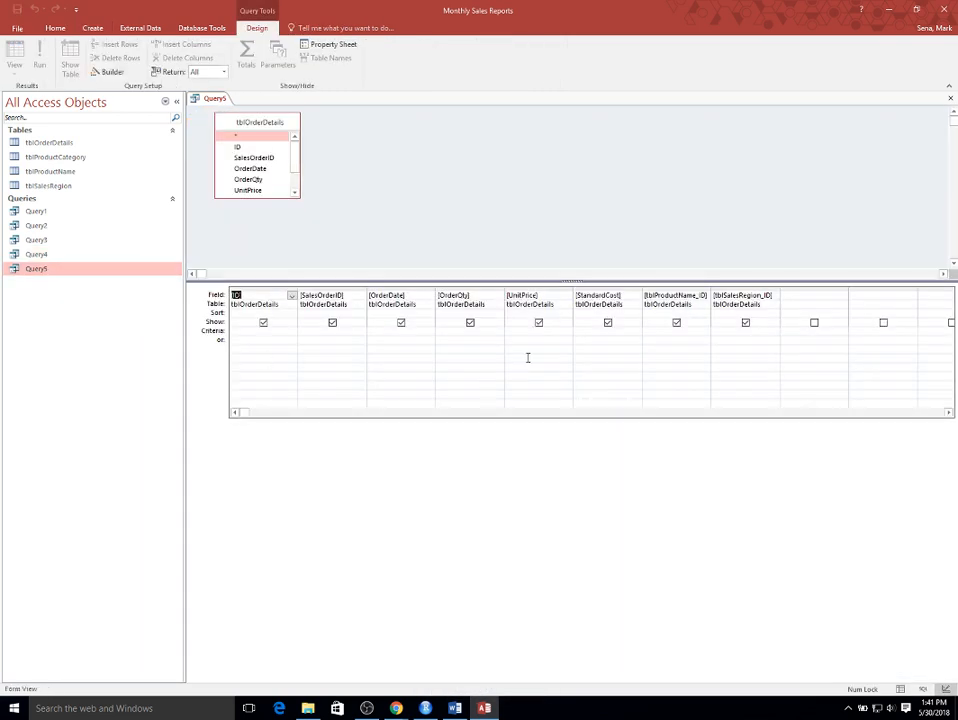
click(590, 331)
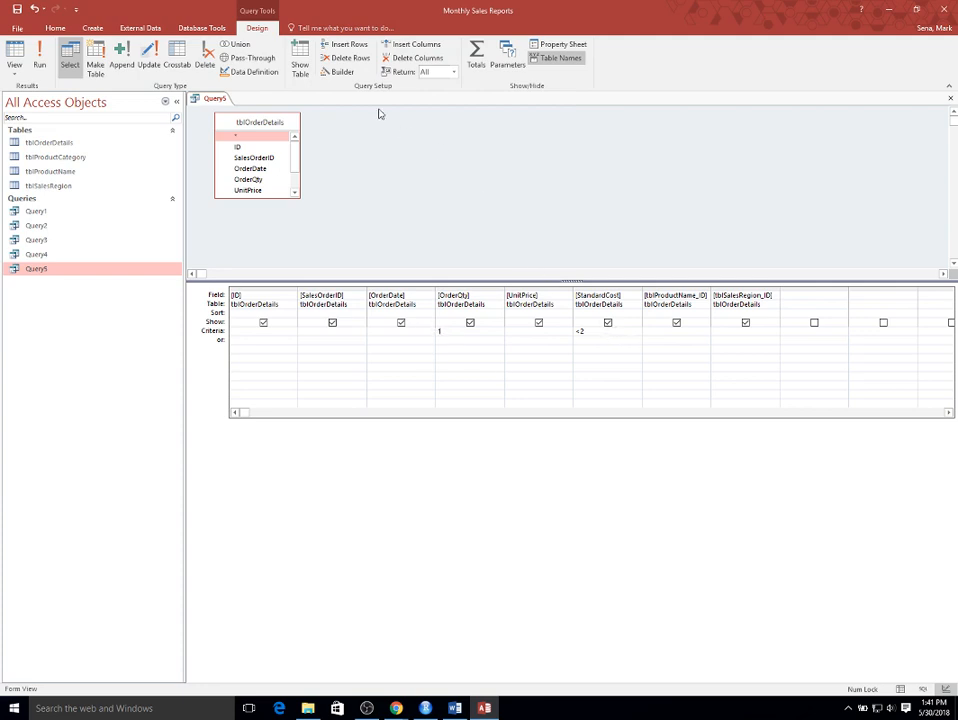
Step: Run Query5 to check the OrderQty and StandardCost values, and close it with the design changes saved
click(36, 50)
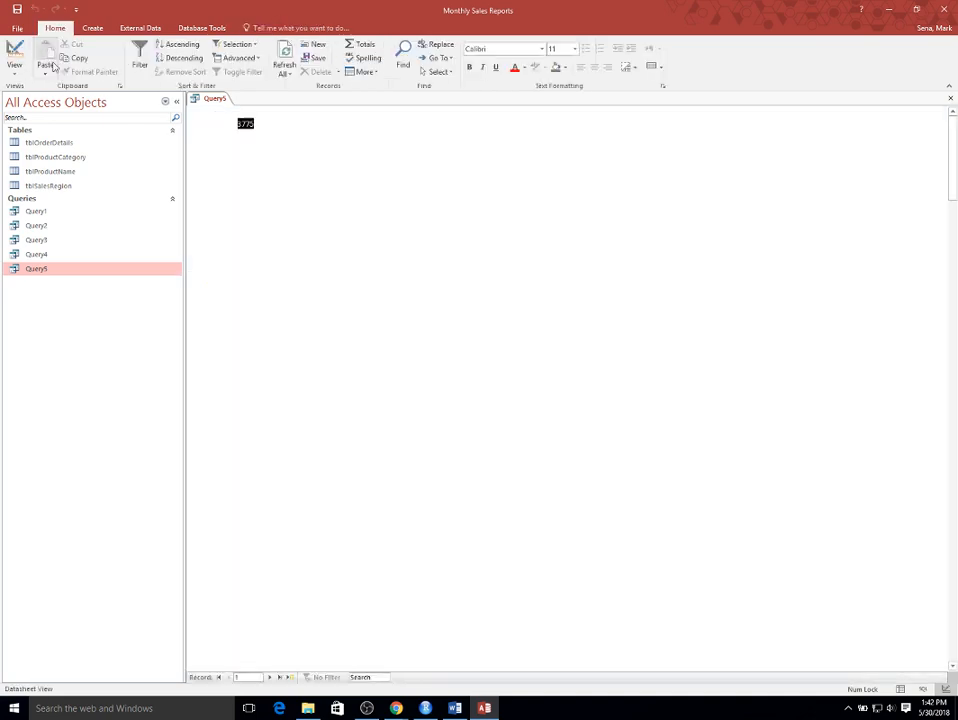
scroll(455, 150, down, 9)
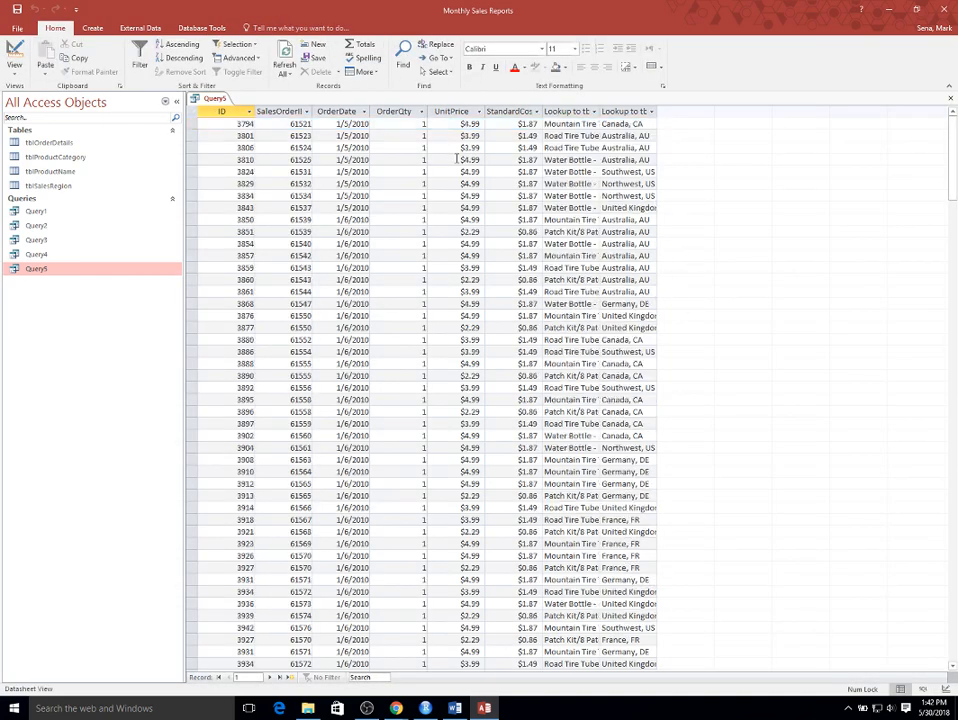
scroll(460, 160, up, 8)
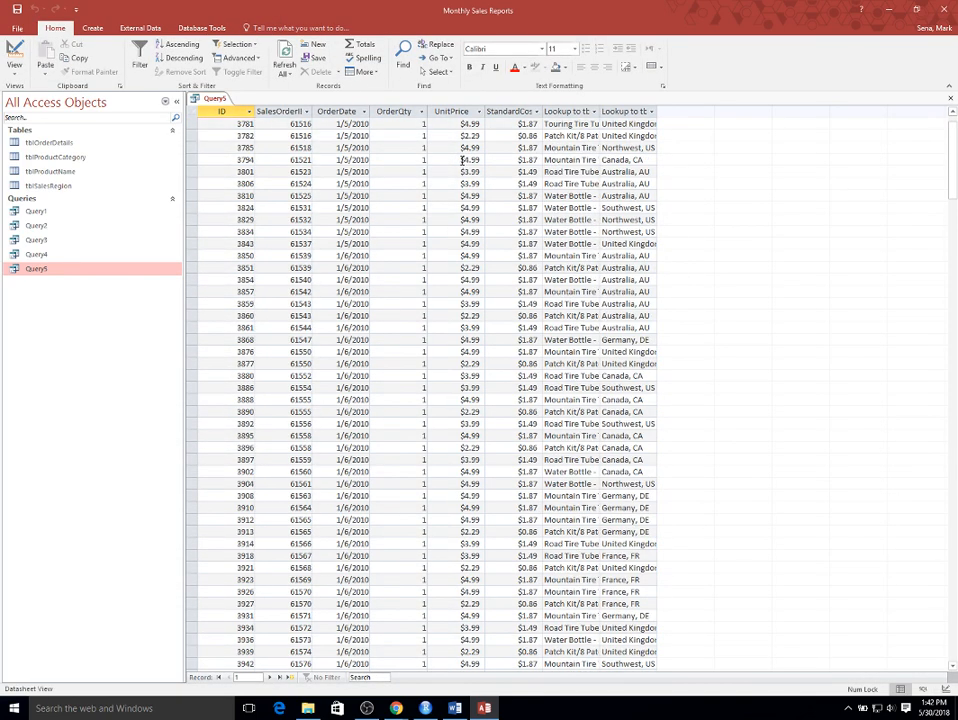
scroll(420, 137, down, 5)
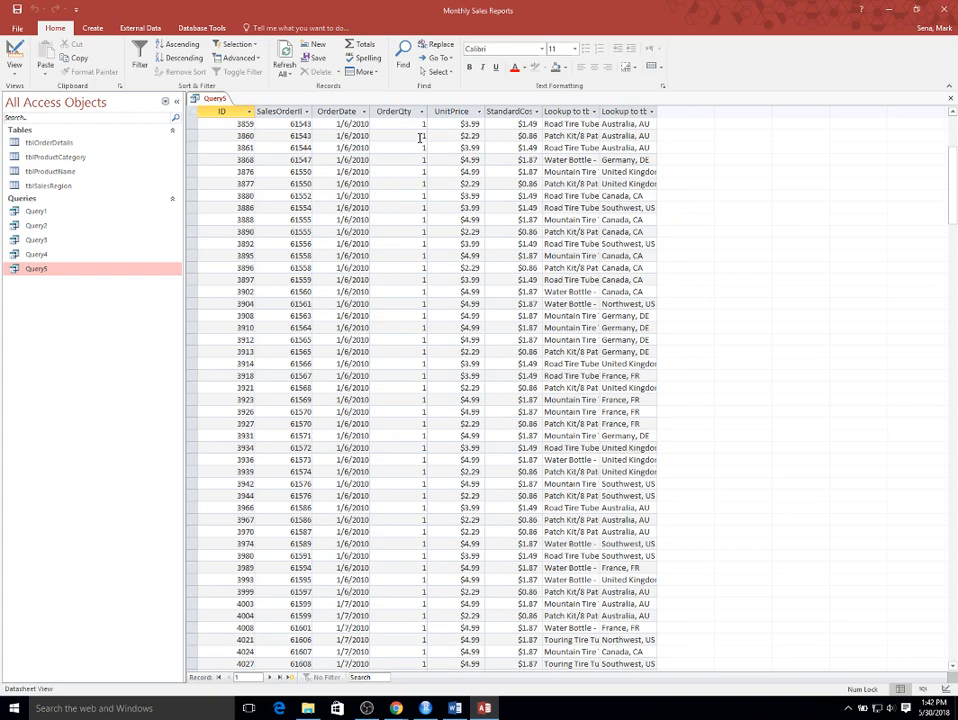
scroll(420, 138, up, 6)
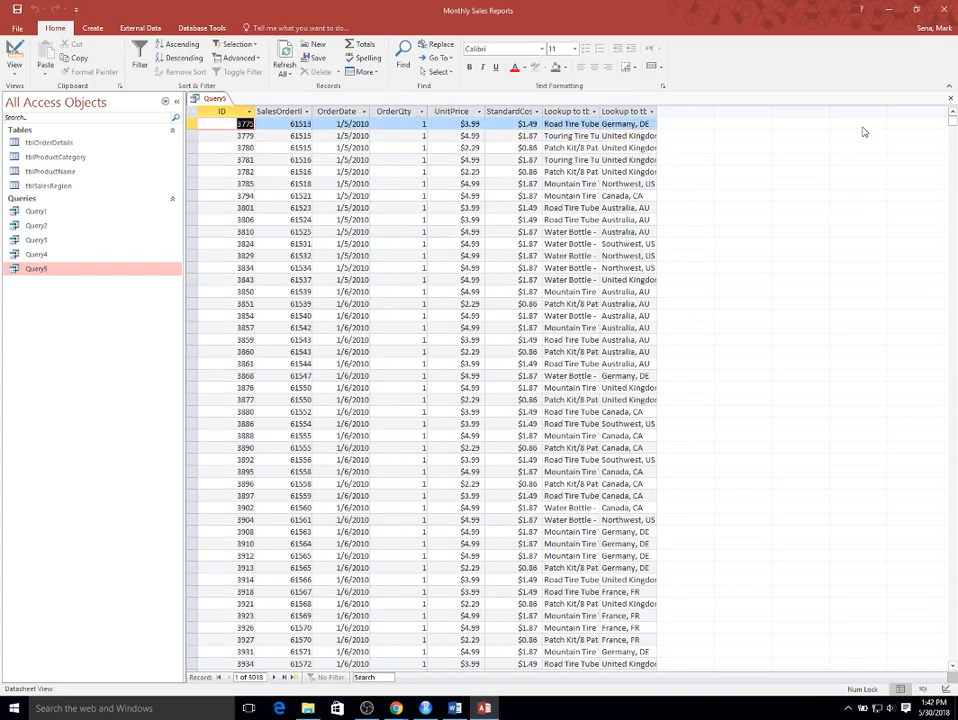
click(949, 97)
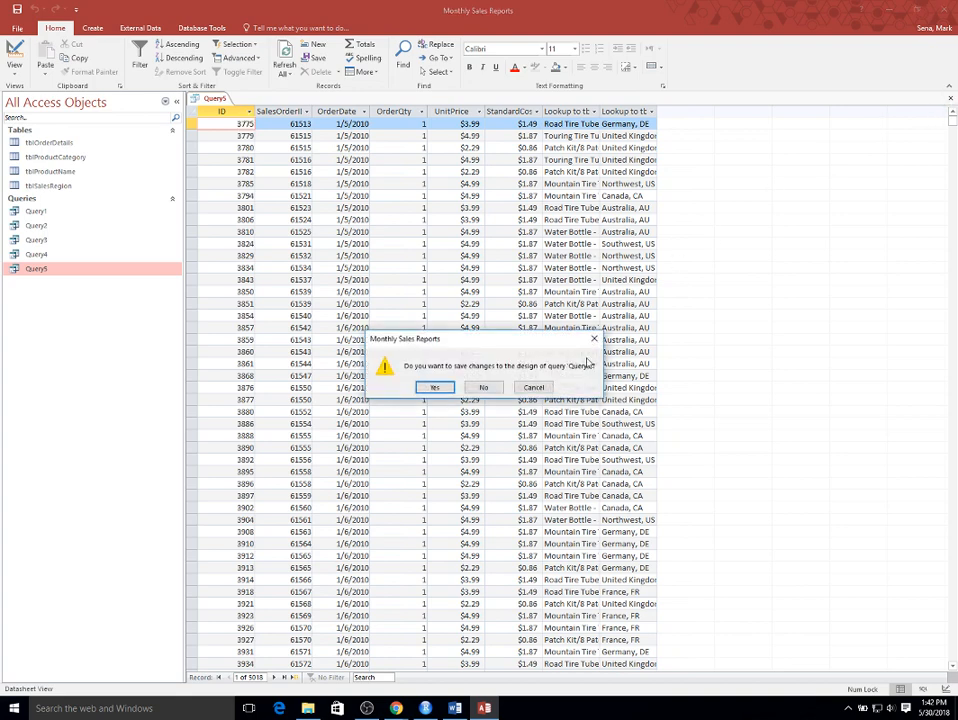
click(435, 388)
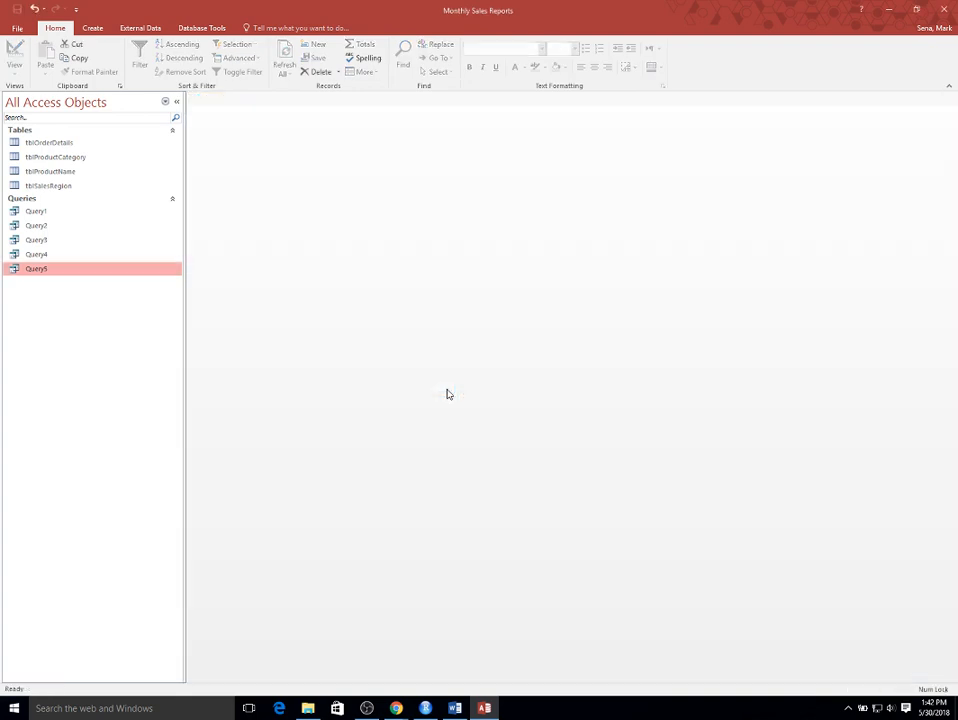
Step: Switch to the Word instructions and read which fields, tables and "Sock" criteria item 6 requires
mouse_move(458, 711)
click(470, 668)
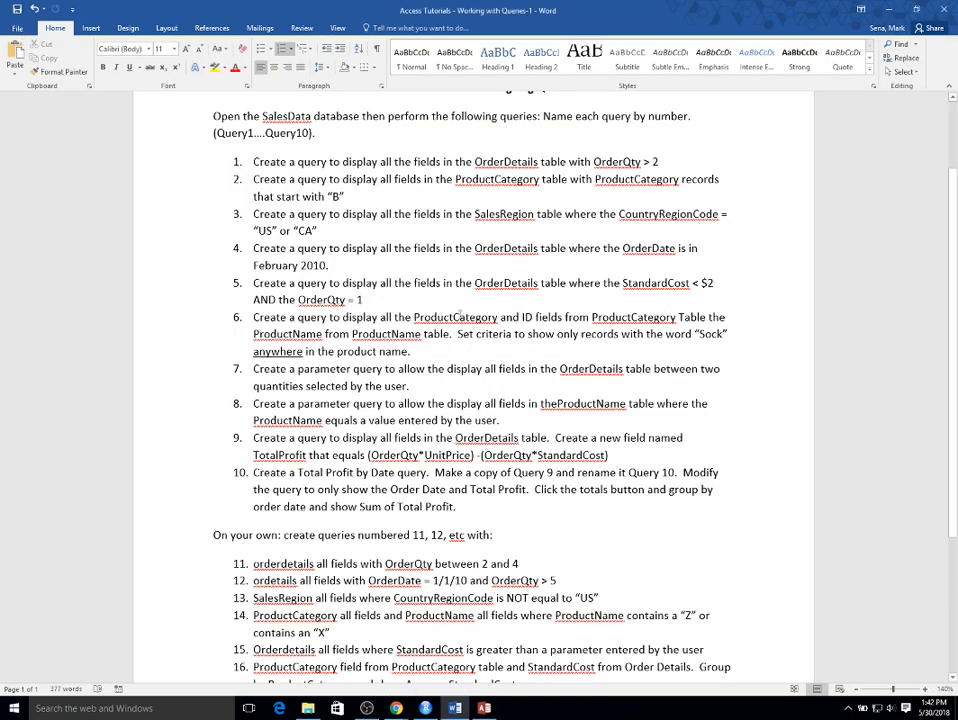
drag(412, 352, 245, 318)
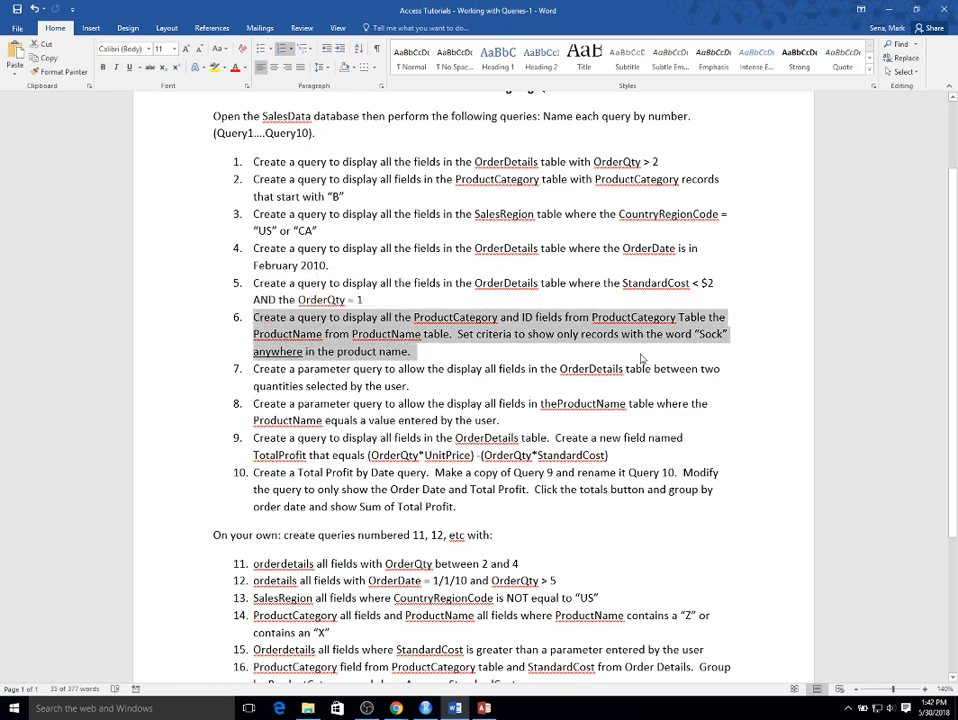
double_click(710, 334)
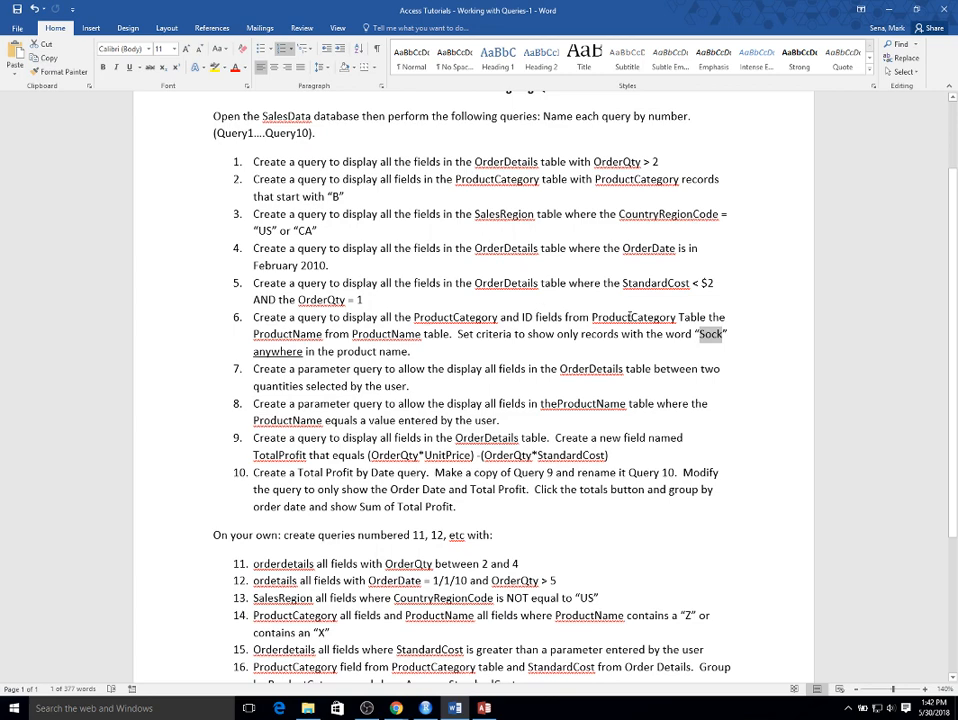
drag(394, 318, 682, 317)
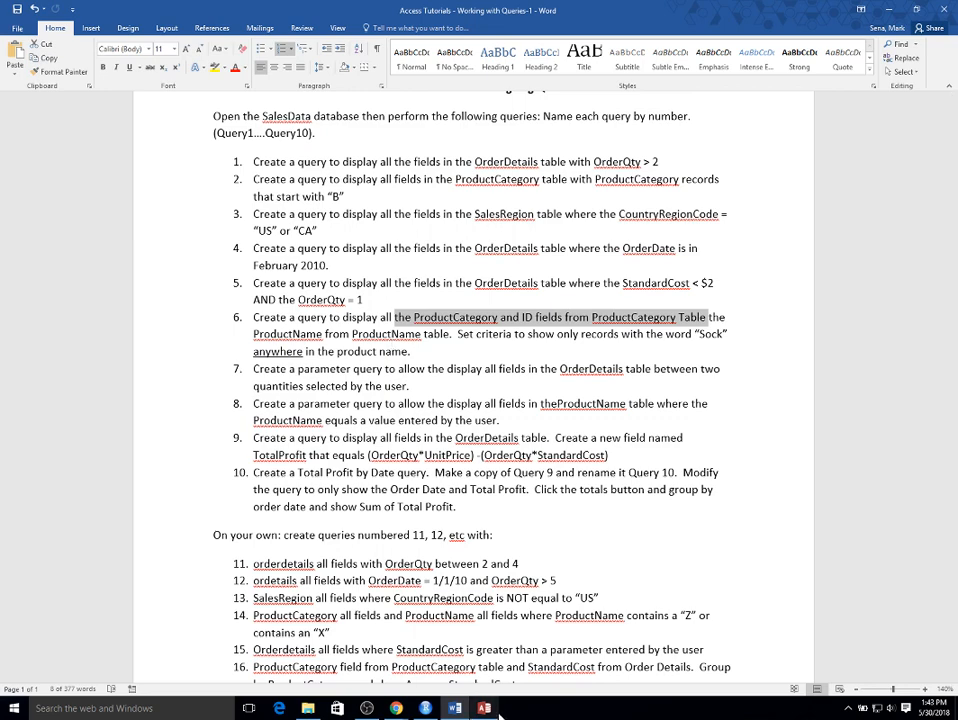
mouse_move(497, 706)
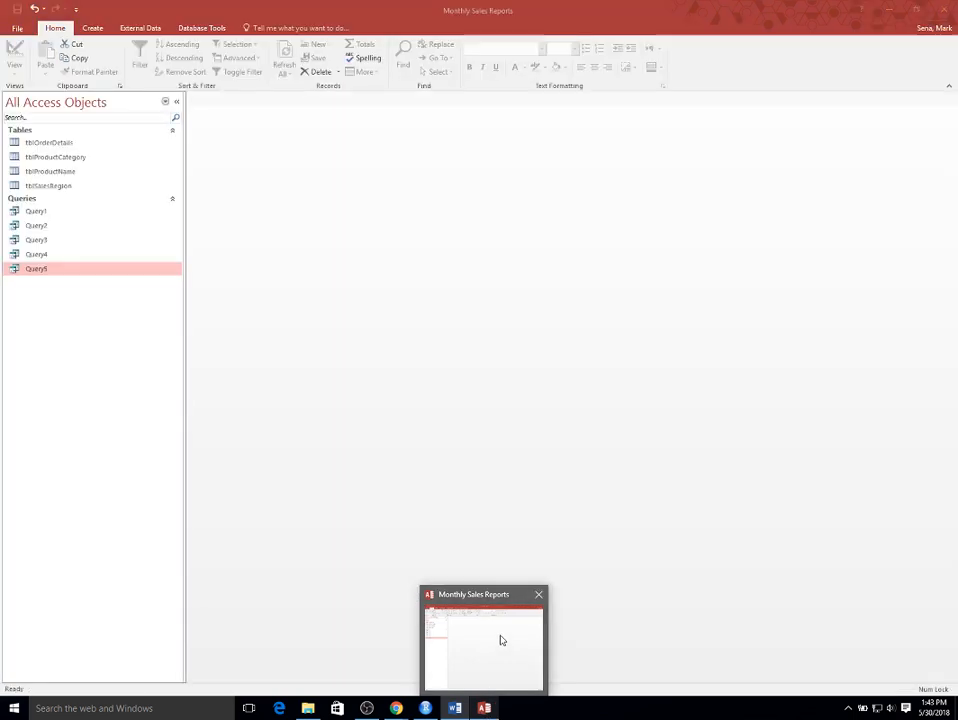
Step: Switch to Access, start a new query with the Simple Query Wizard, and add ProductCategory and ID from tblProductCategory
click(502, 640)
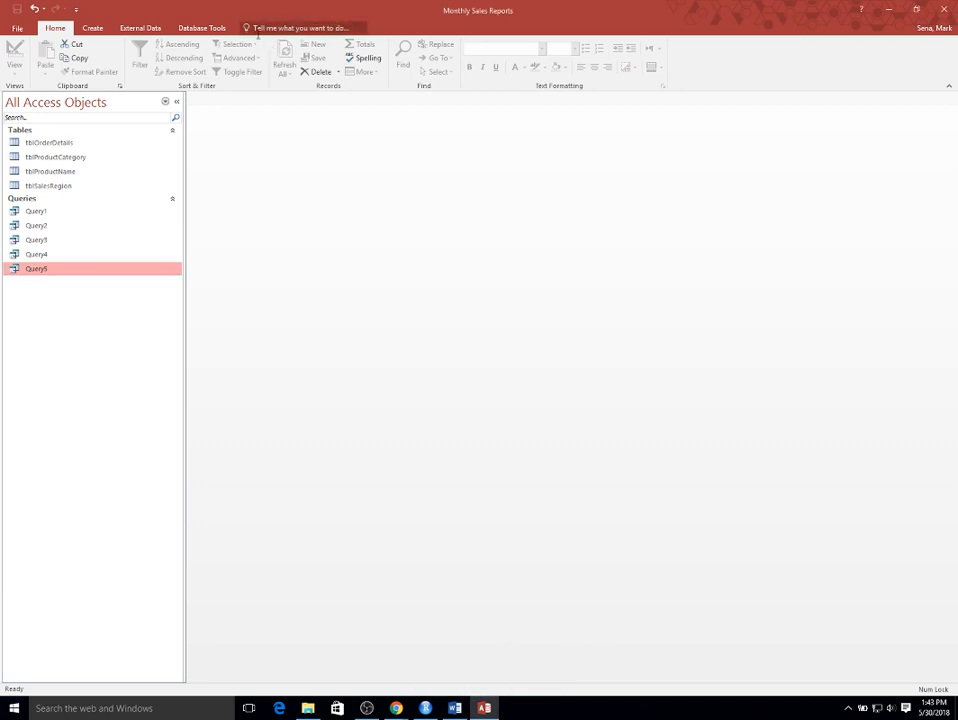
click(82, 30)
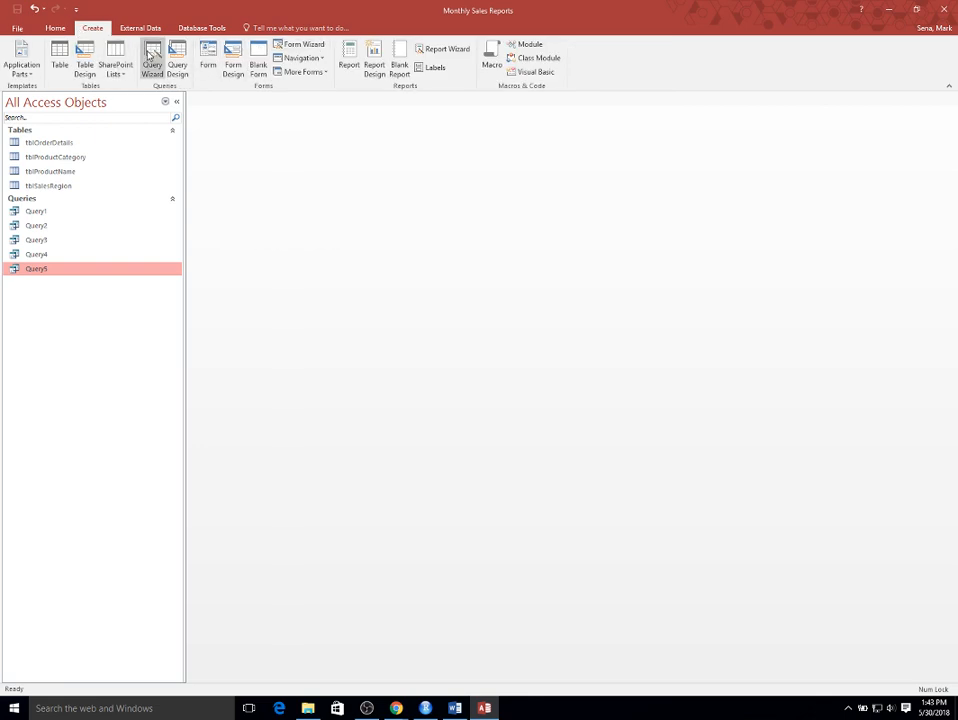
click(152, 58)
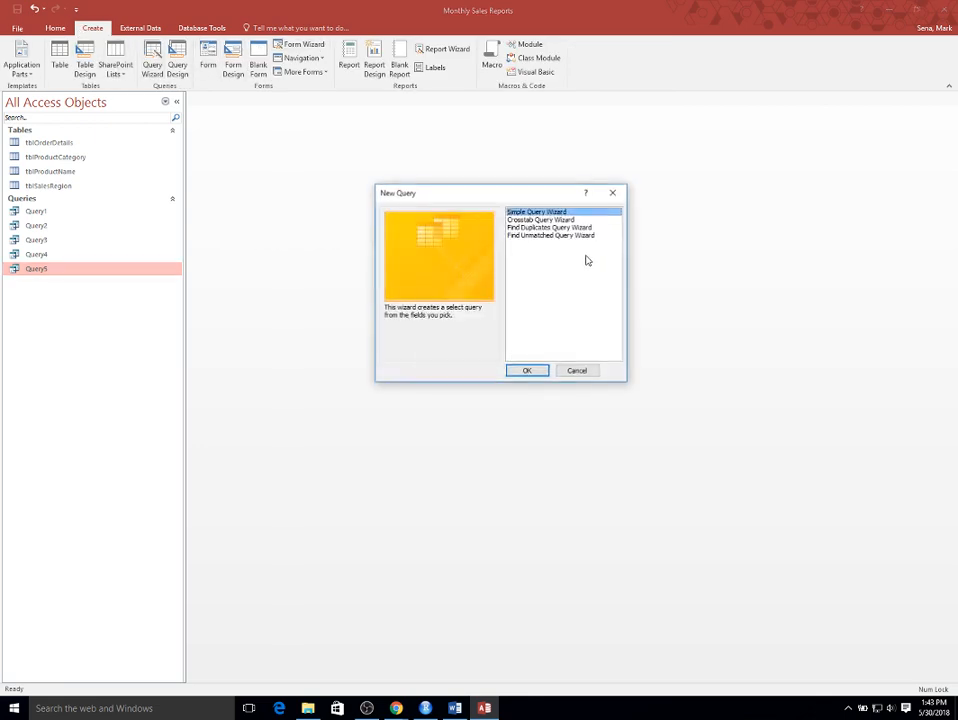
click(538, 373)
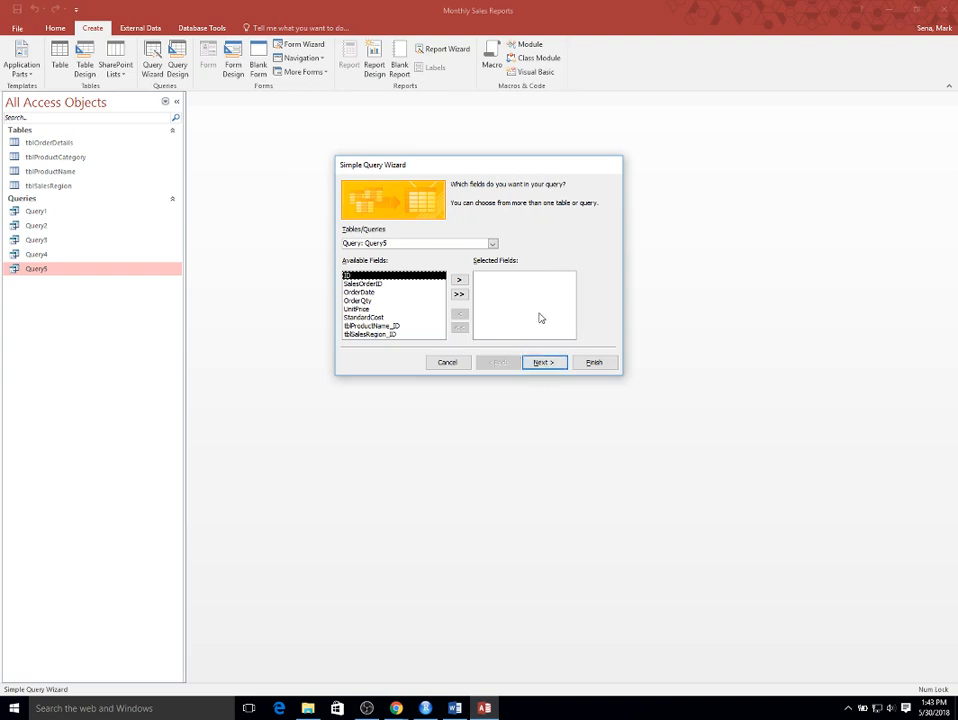
click(492, 244)
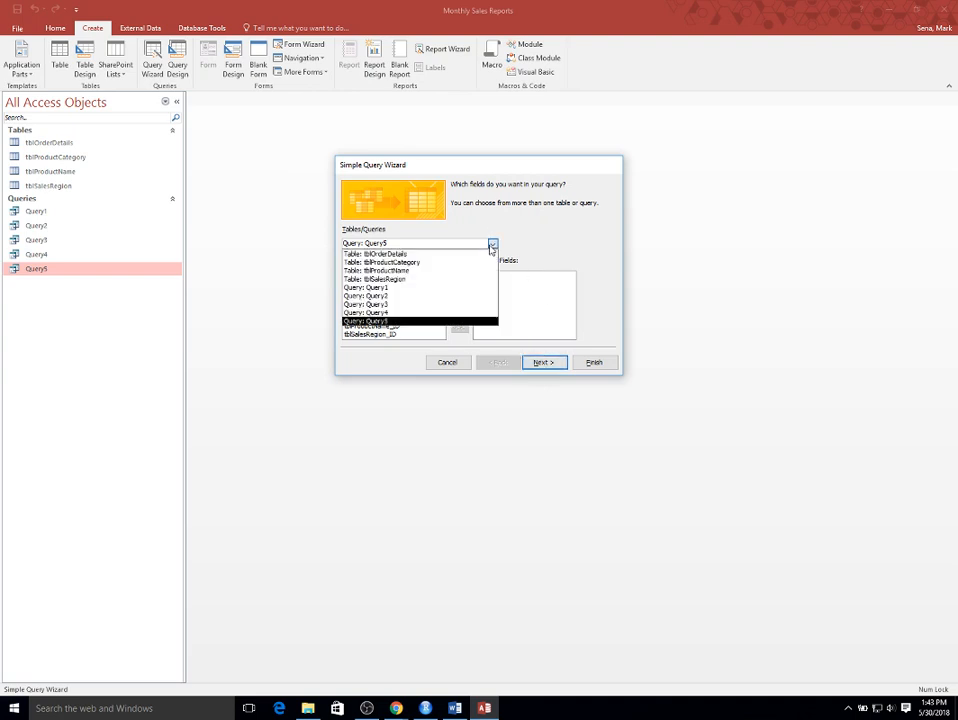
click(461, 266)
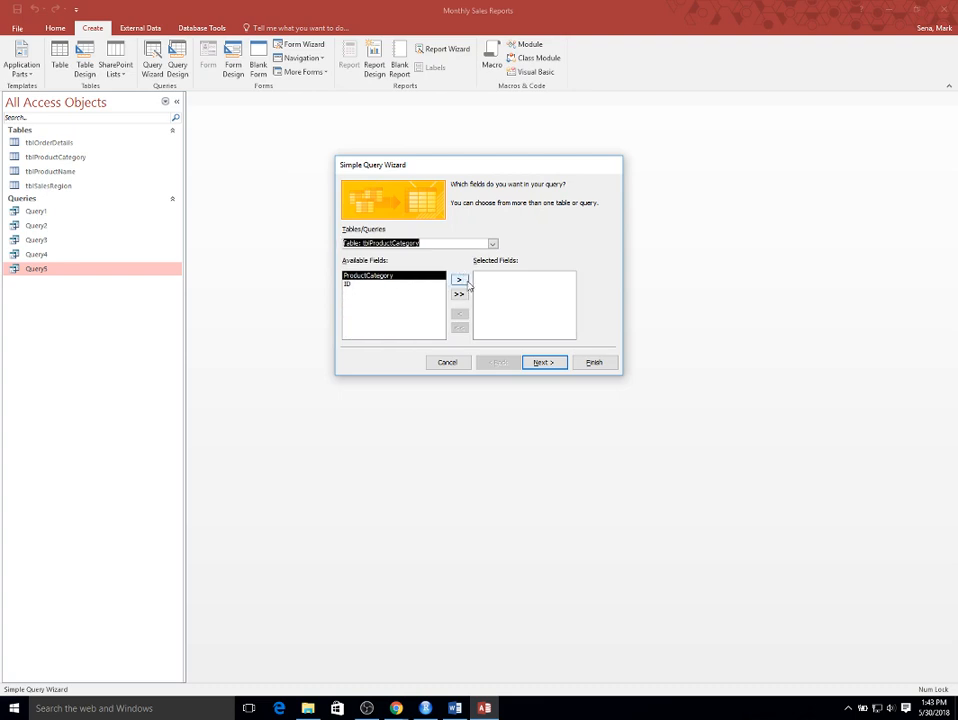
click(459, 280)
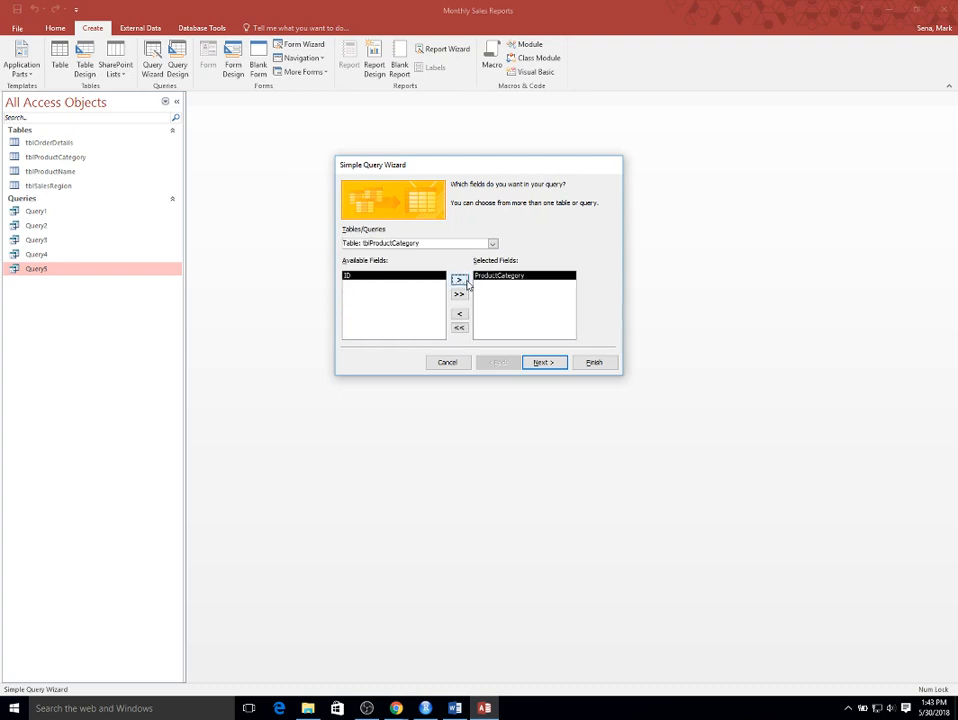
click(460, 280)
Step: Add the ProductName field from tblProductName to the query's selected fields
click(492, 244)
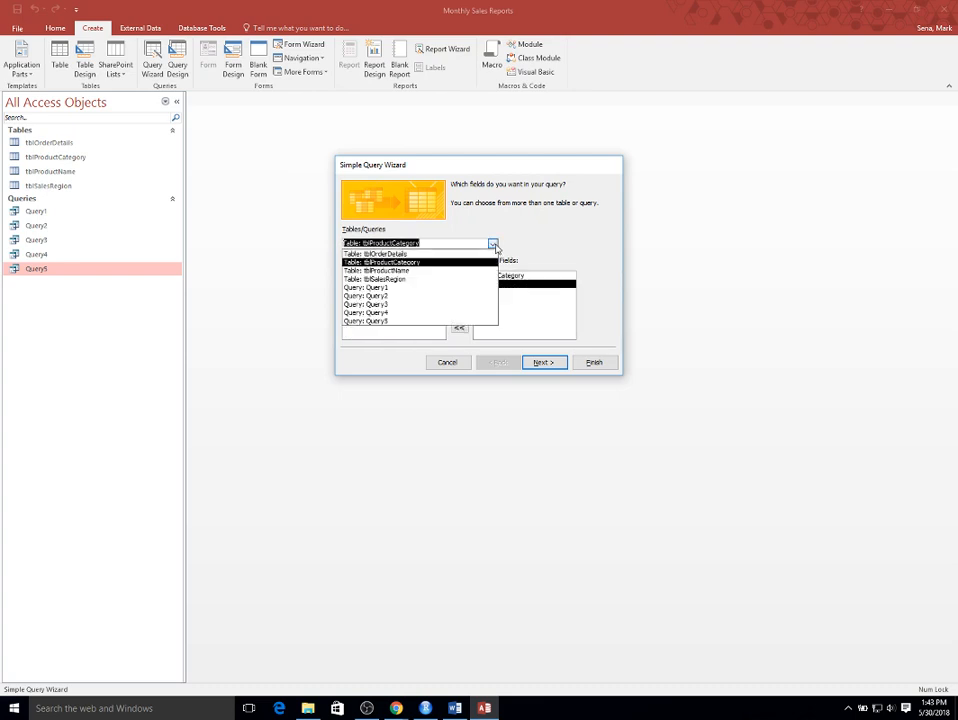
click(475, 271)
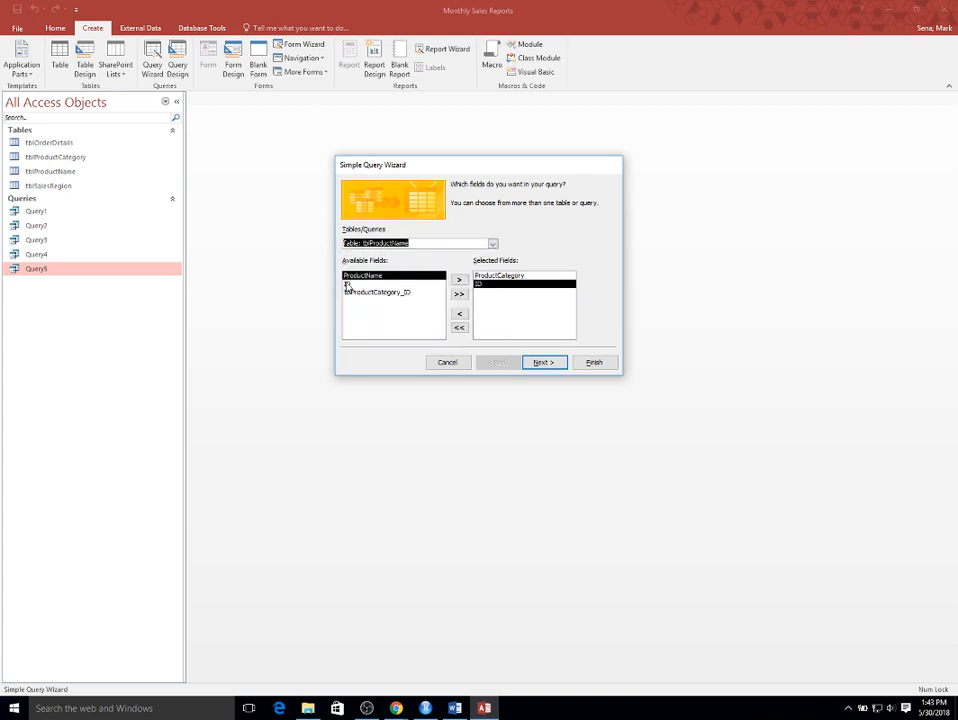
click(459, 281)
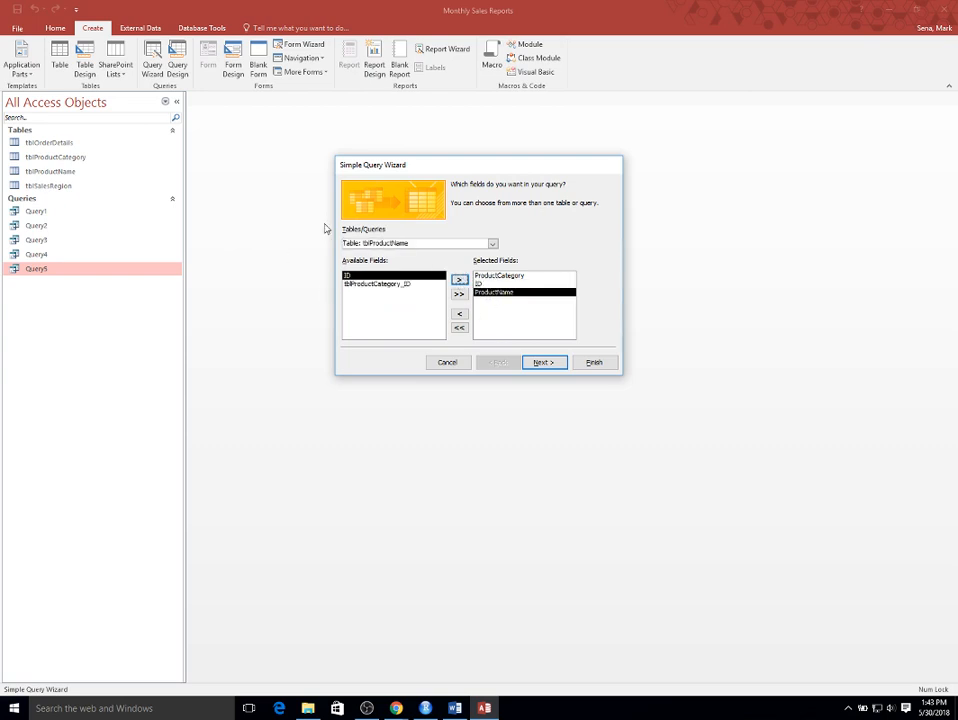
Step: Title the new query Query6, finish the wizard with the query opened to view information, and look through its records
click(545, 362)
click(546, 362)
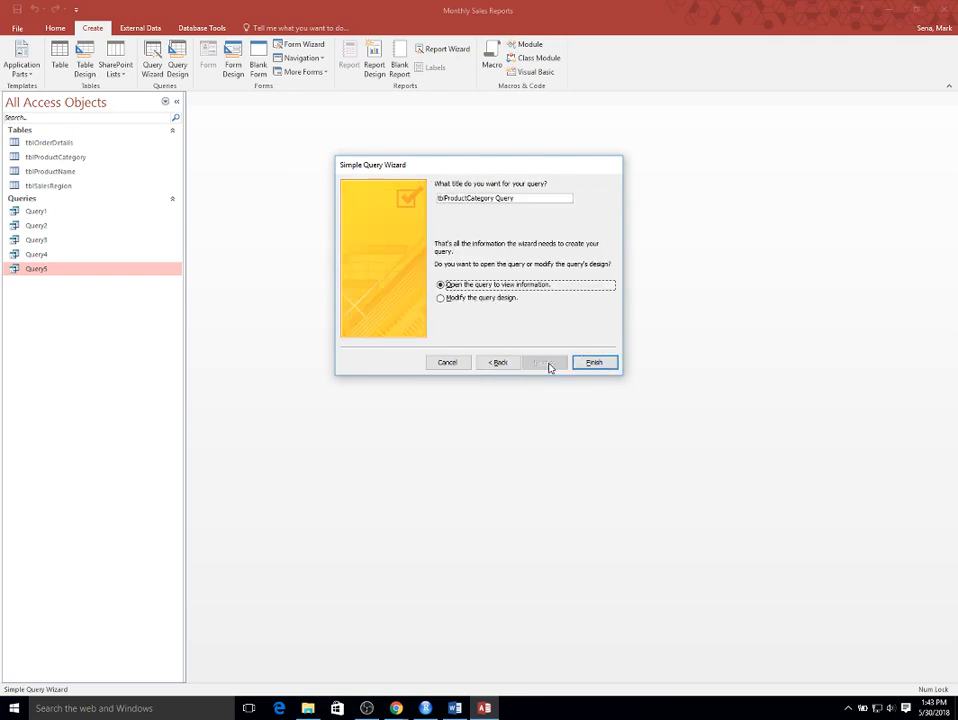
drag(531, 197, 392, 171)
text(Query6)
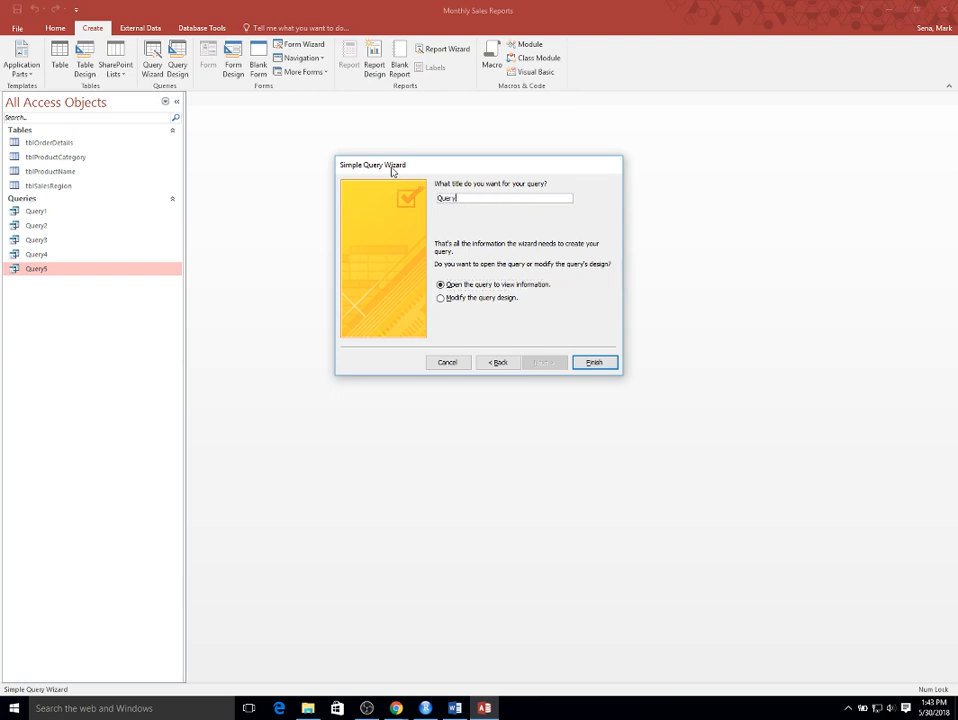
click(604, 362)
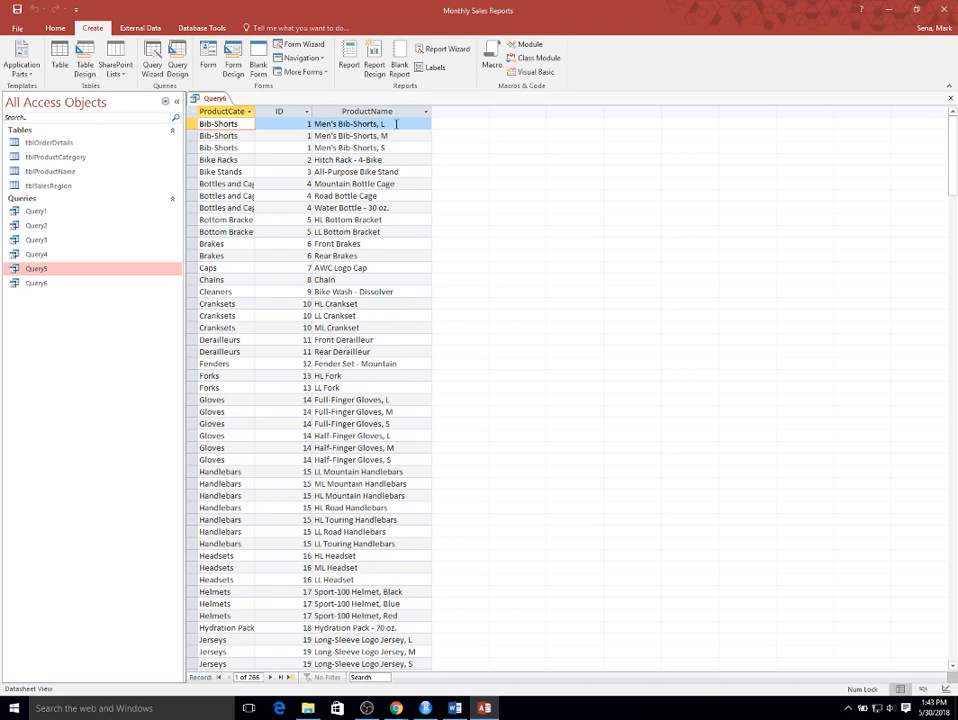
scroll(396, 123, down, 19)
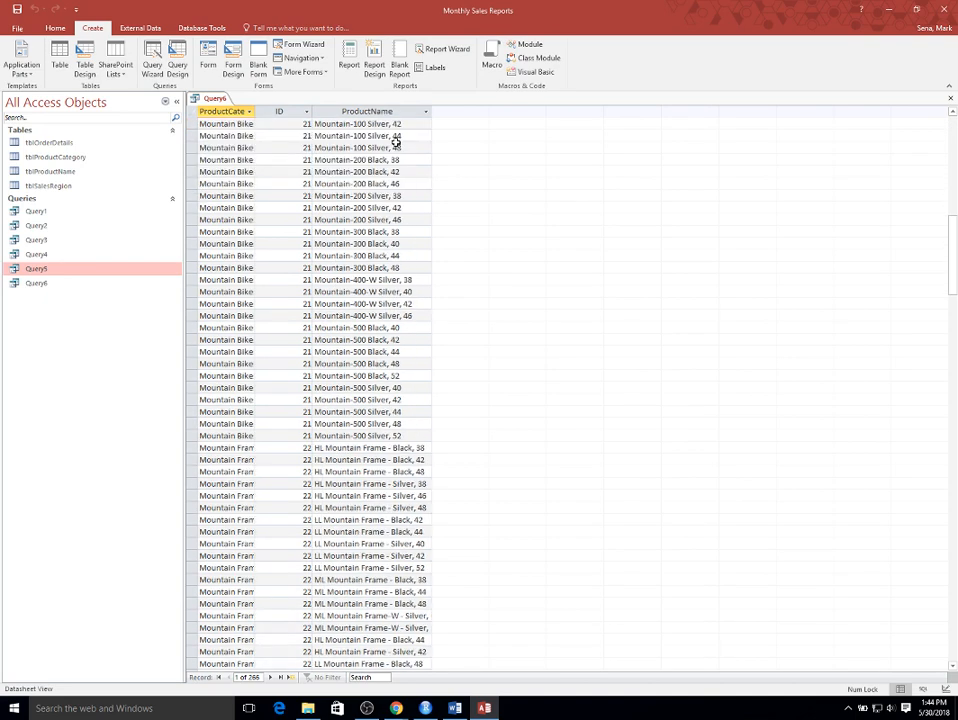
scroll(396, 143, down, 12)
scroll(378, 177, up, 5)
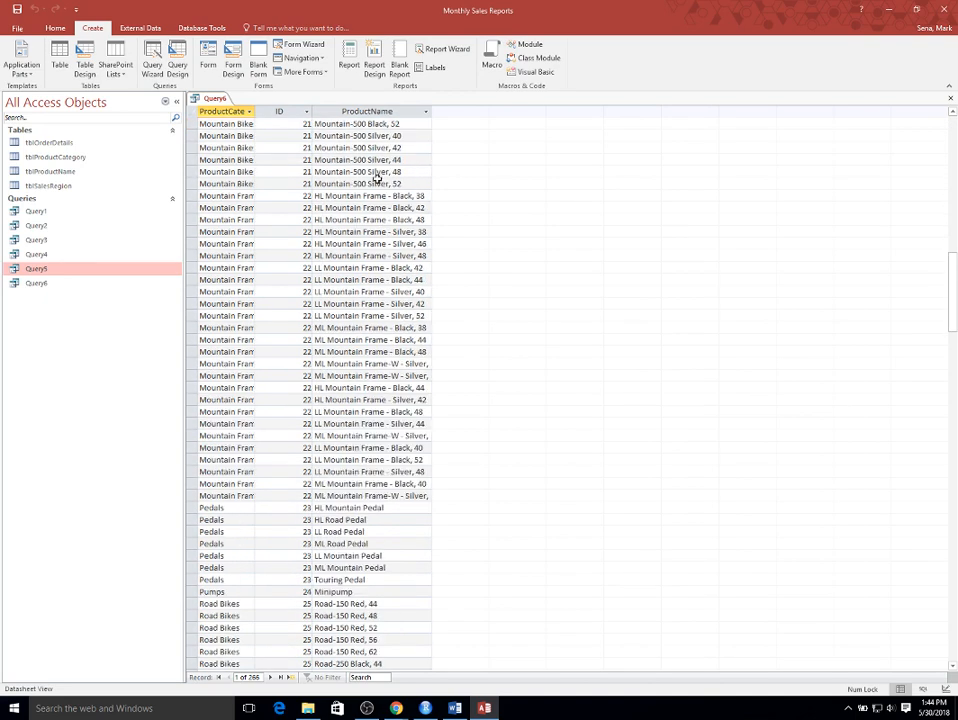
scroll(378, 177, up, 20)
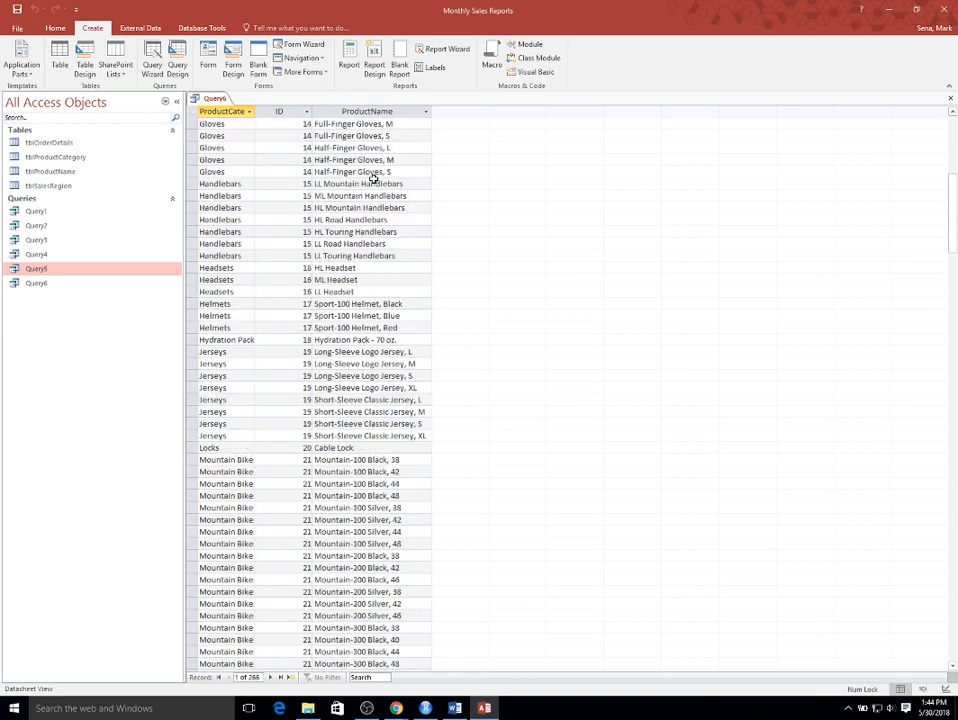
scroll(373, 177, up, 8)
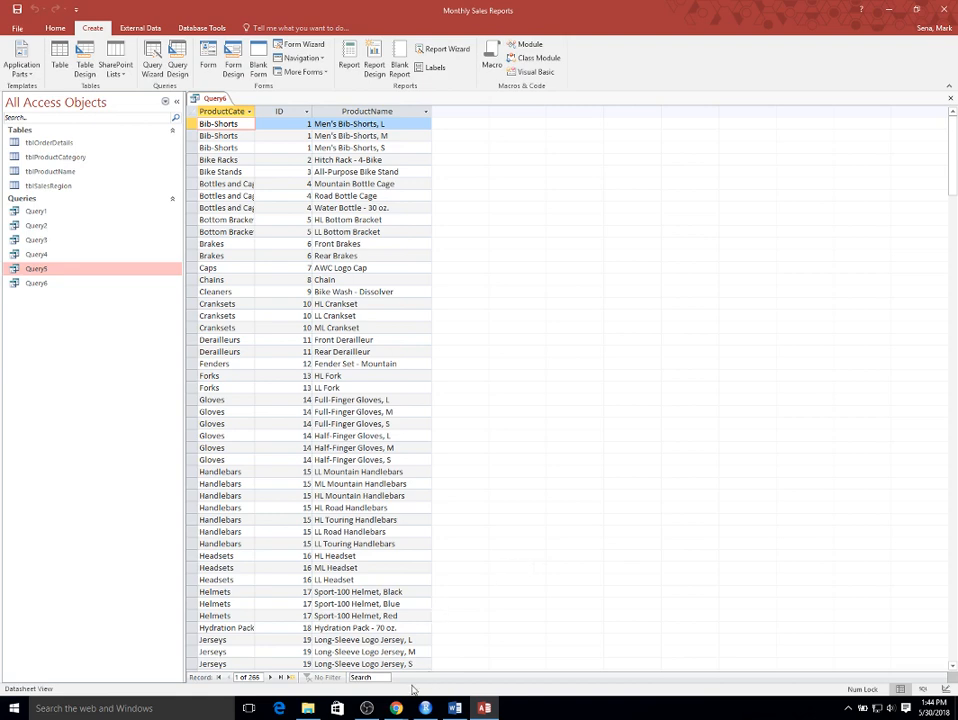
Step: Switch to the Query Criteria guide in Chrome and copy the Contains expression Like "*x*" from the simple text criteria
mouse_move(398, 710)
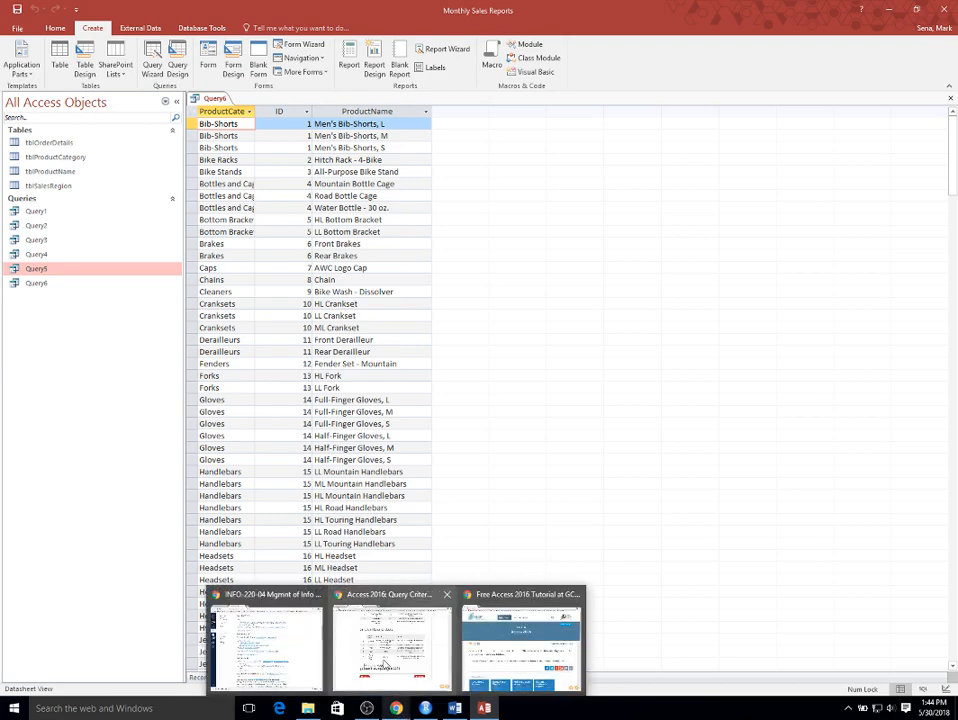
click(390, 648)
scroll(544, 477, up, 10)
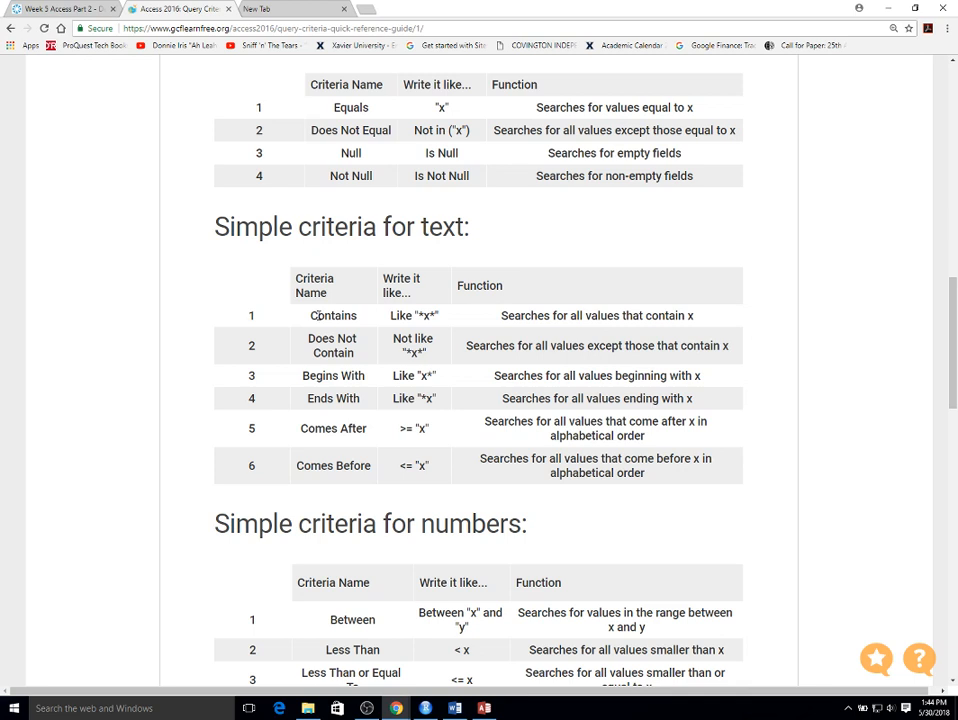
drag(318, 315, 460, 320)
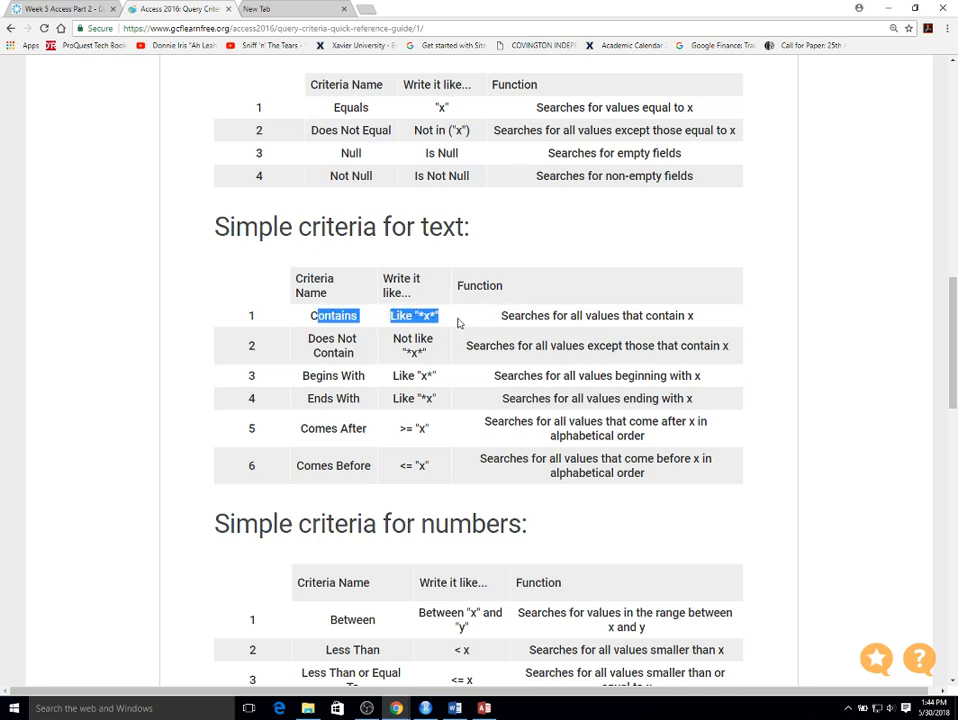
click(301, 312)
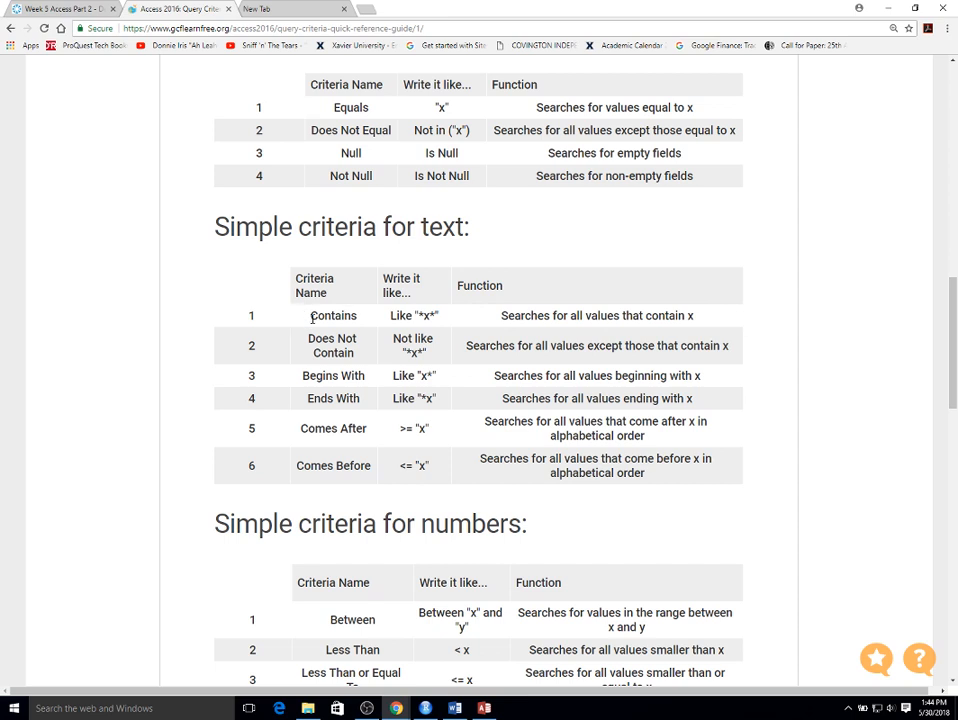
drag(313, 315, 441, 330)
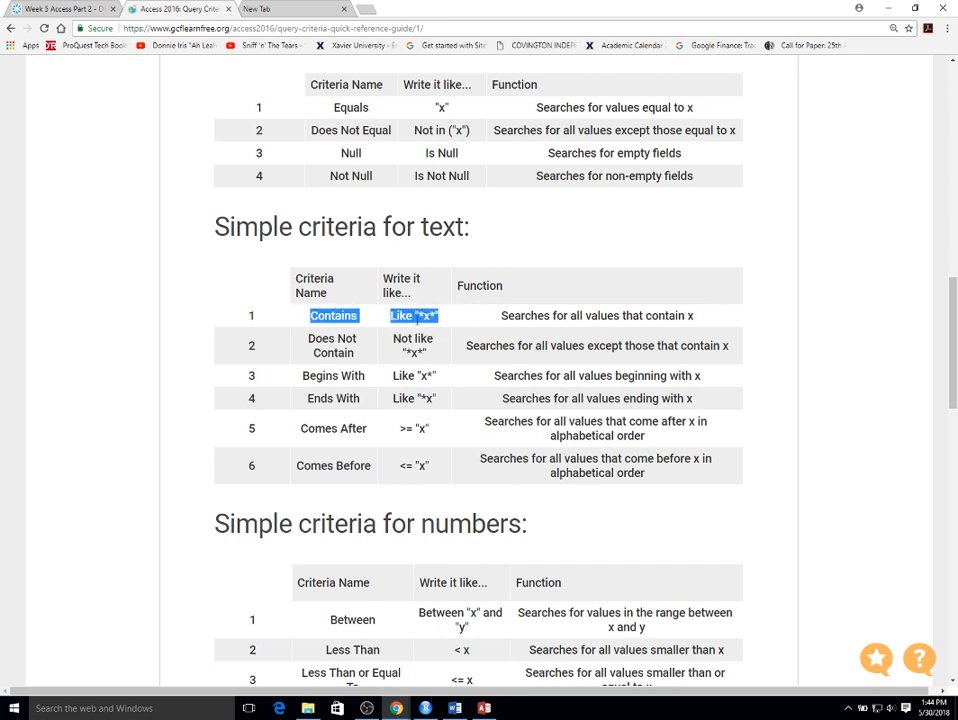
click(428, 316)
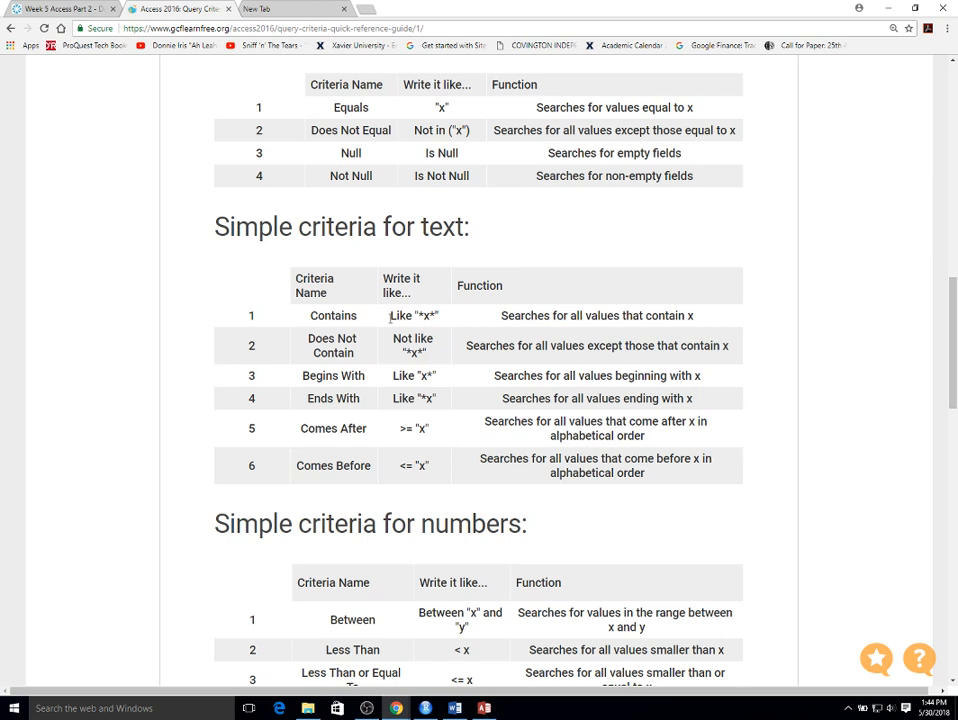
drag(390, 316, 445, 327)
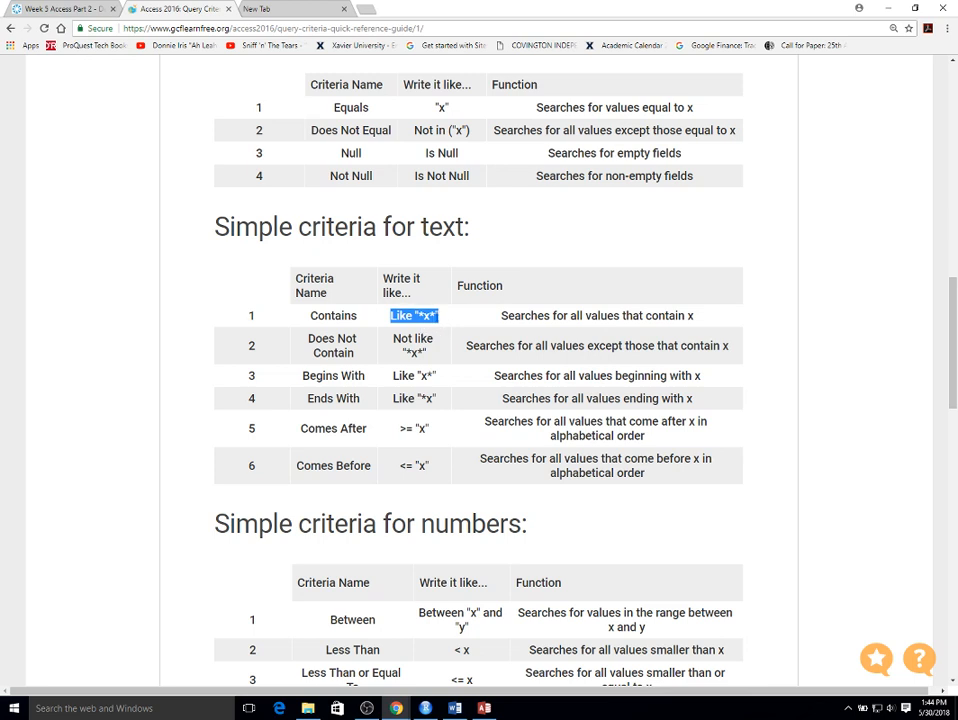
right_click(424, 318)
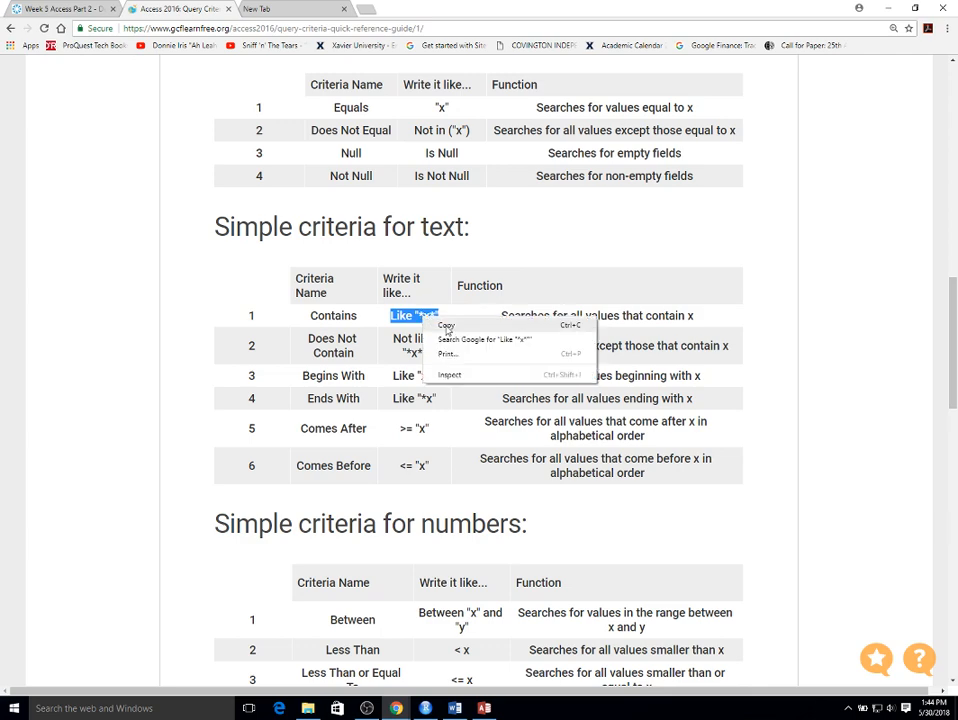
click(446, 326)
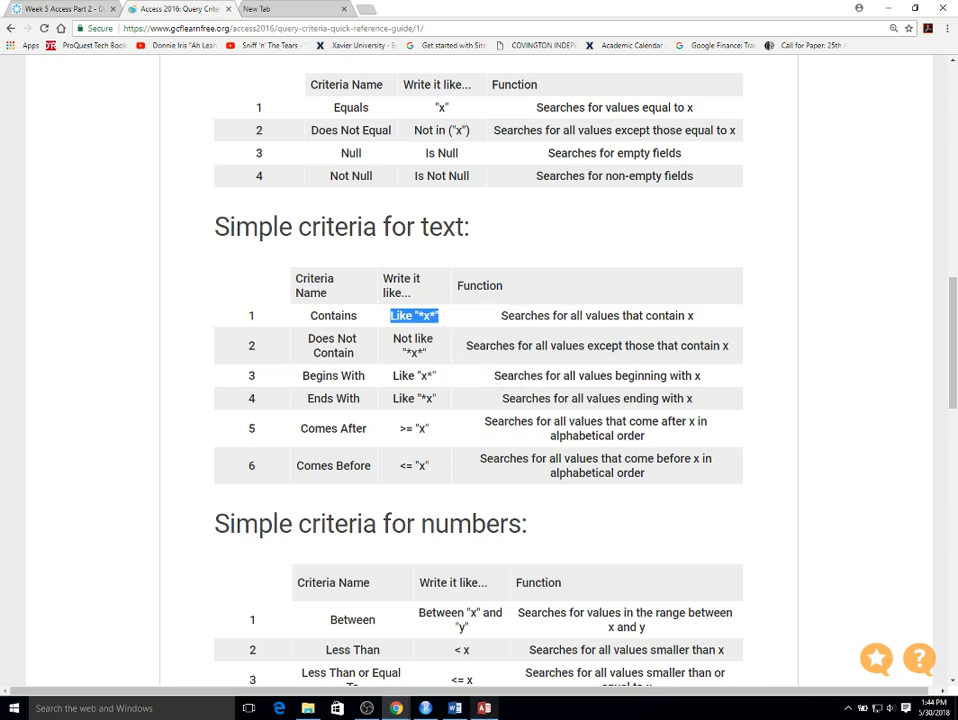
Step: Return to Access, open Query6 in Design View, and paste the copied expression as the ProductName criteria, changing it to Like "*sock*"
mouse_move(490, 714)
click(490, 680)
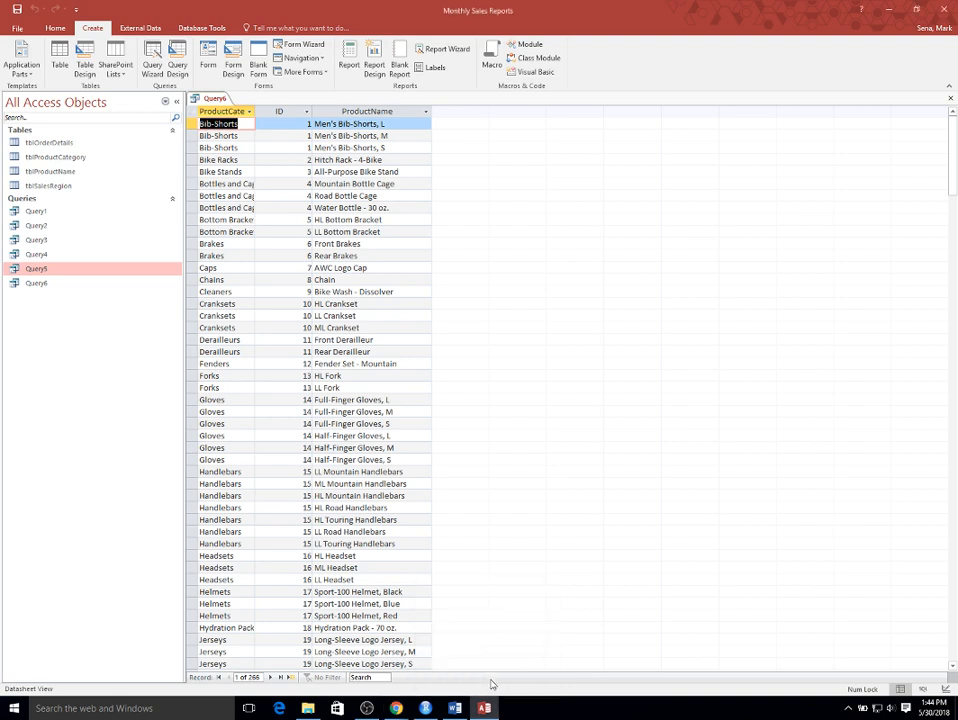
click(45, 284)
right_click(45, 284)
click(68, 302)
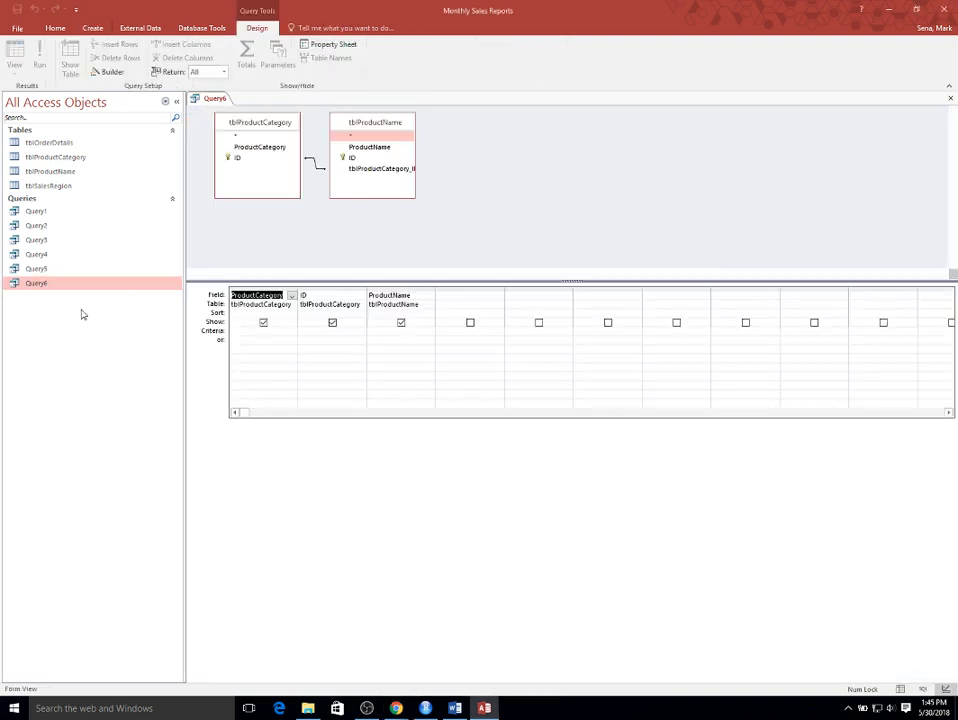
right_click(382, 331)
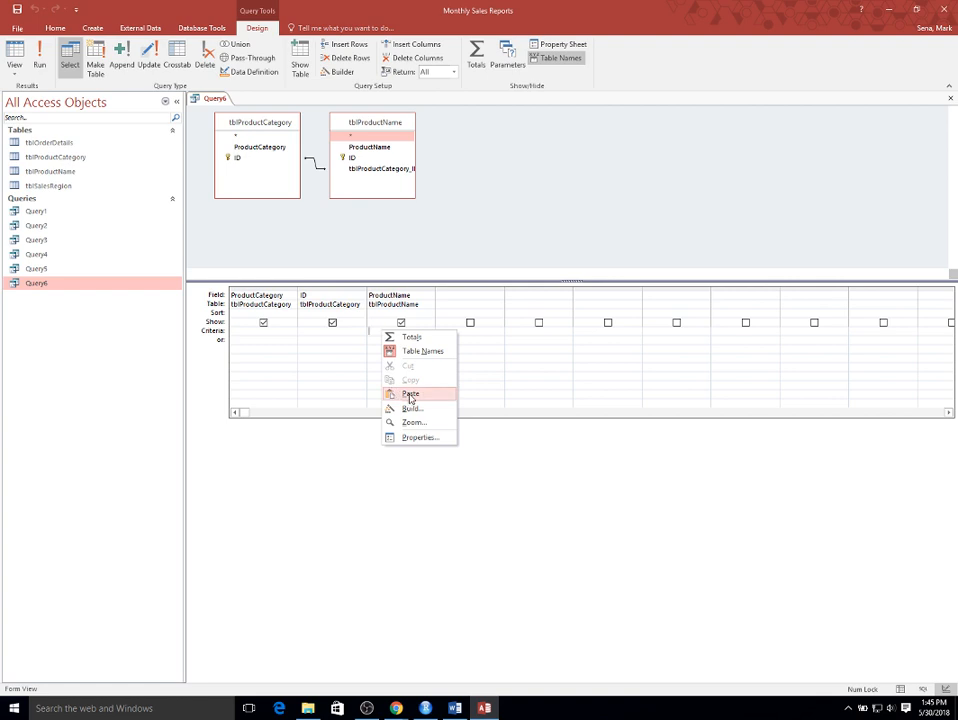
click(410, 395)
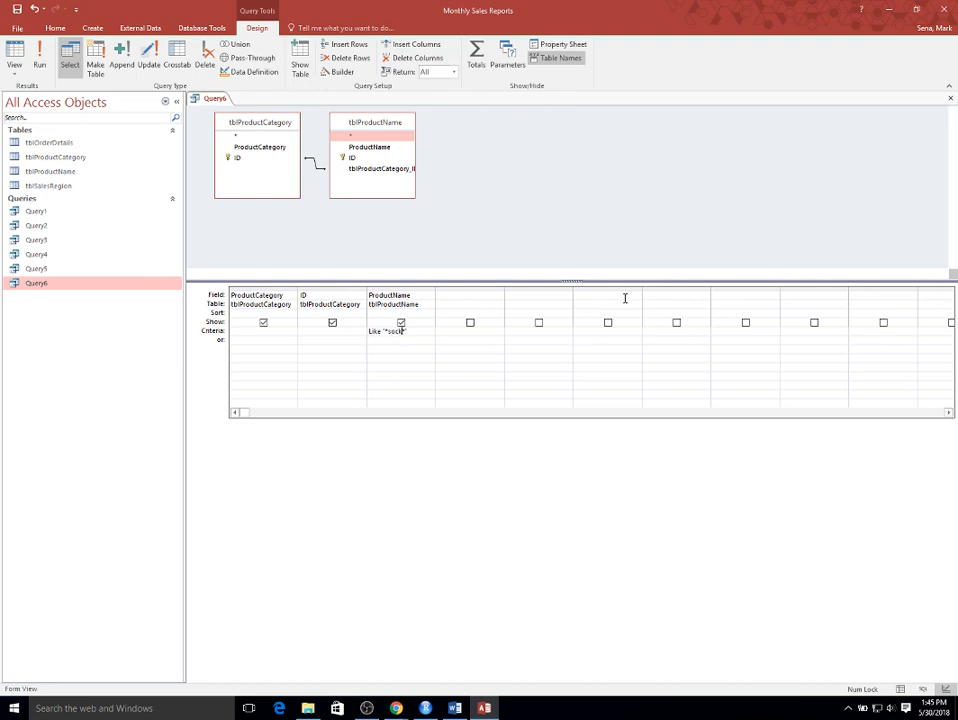
Step: Run Query6 to check the matching products, and close it with the design changes saved
click(42, 52)
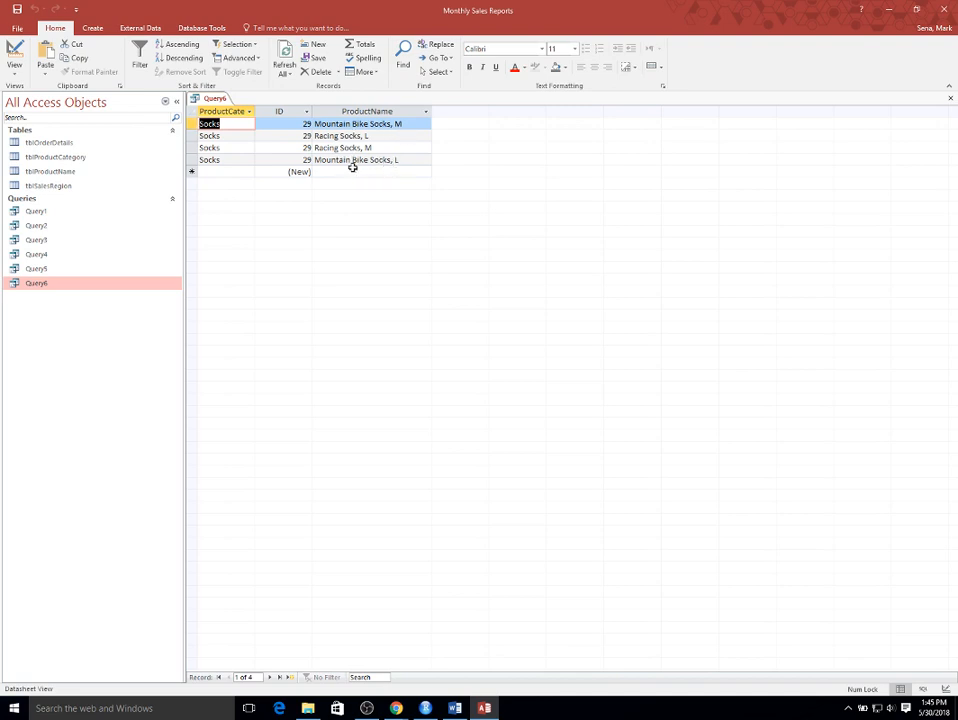
click(951, 98)
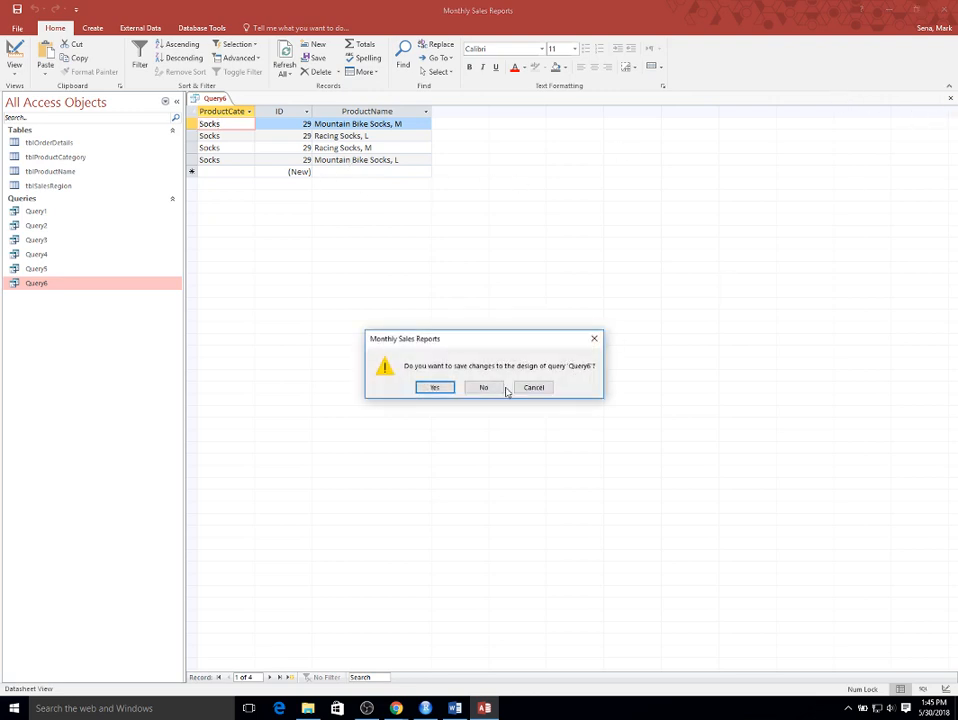
click(434, 388)
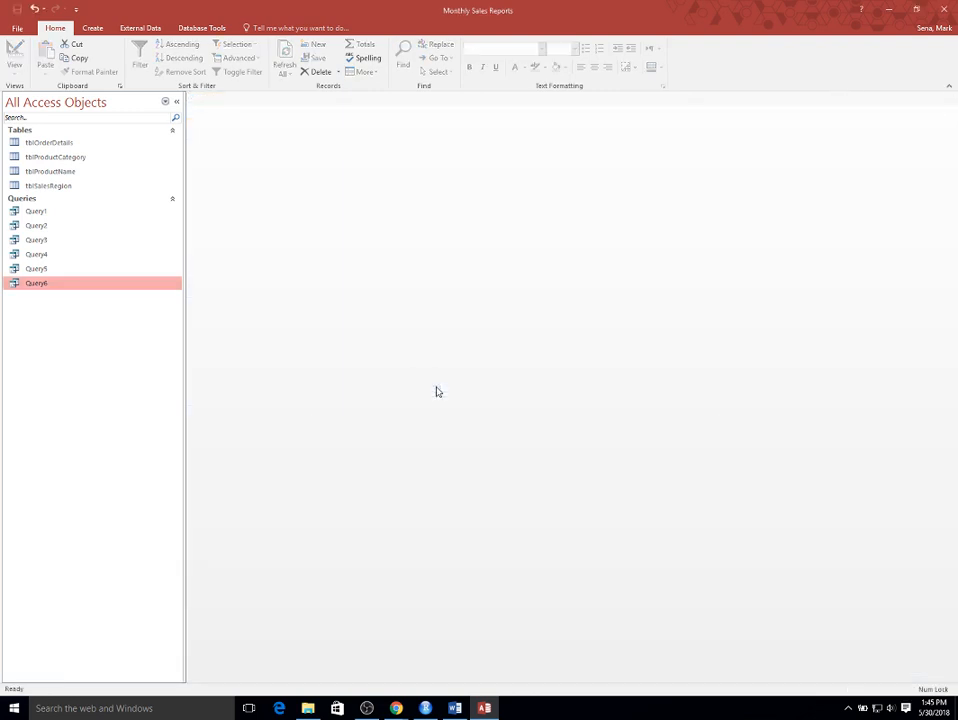